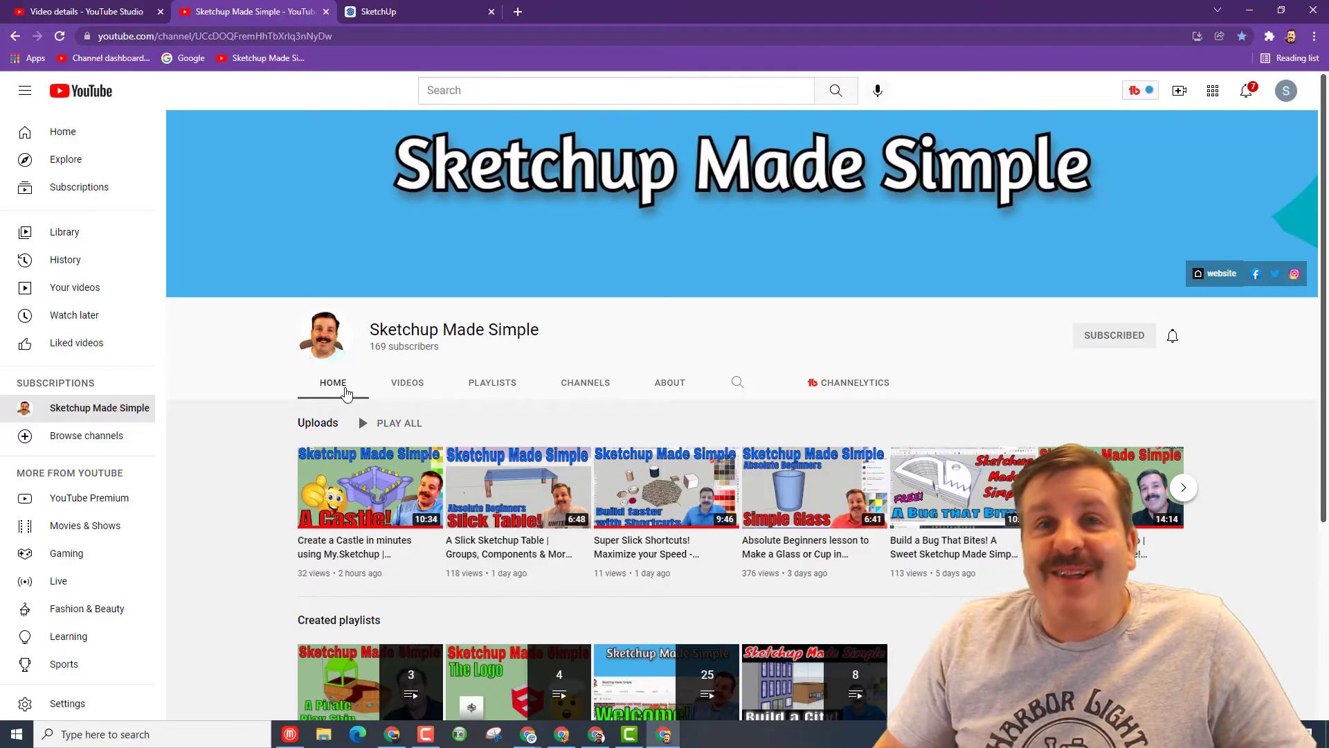
# Switch to SketchUp, create a new model and save it in the SketchUp project as "castle mdh".
pyautogui.hotkey('ctrl', 'Tab')
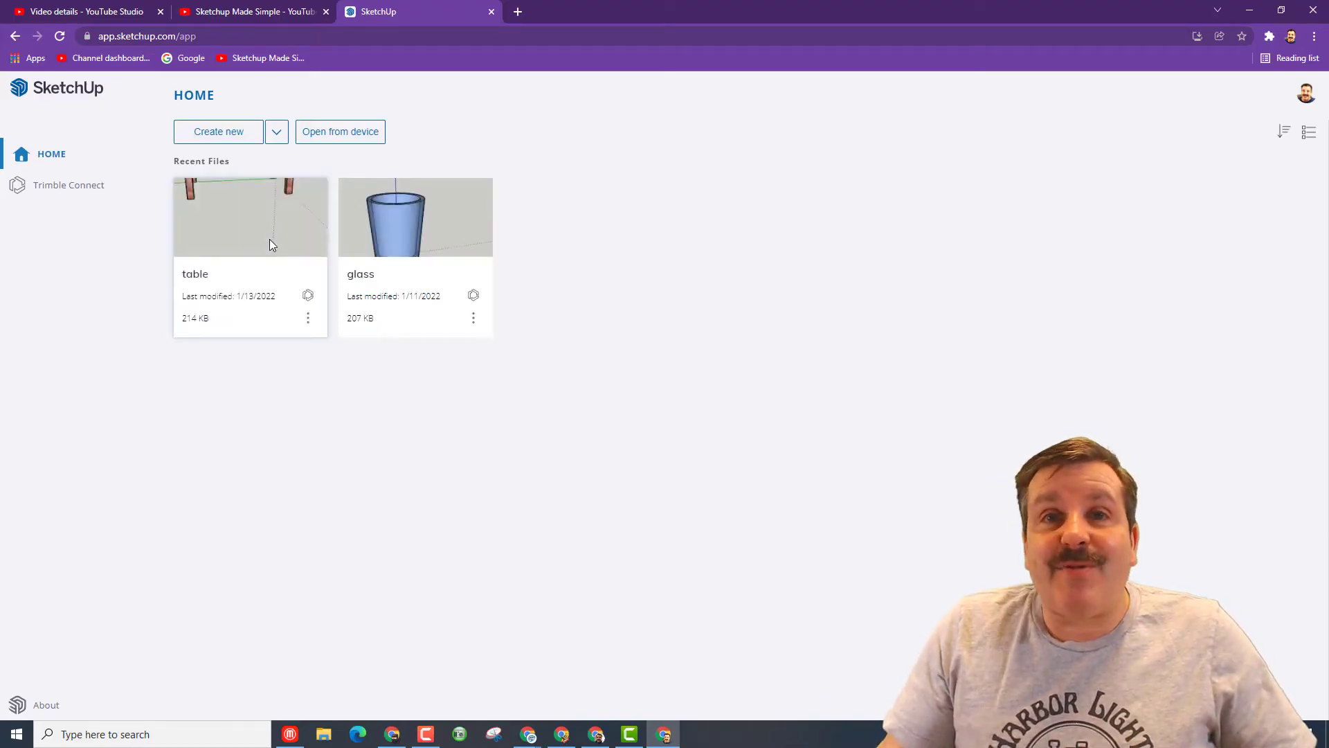
pyautogui.click(277, 132)
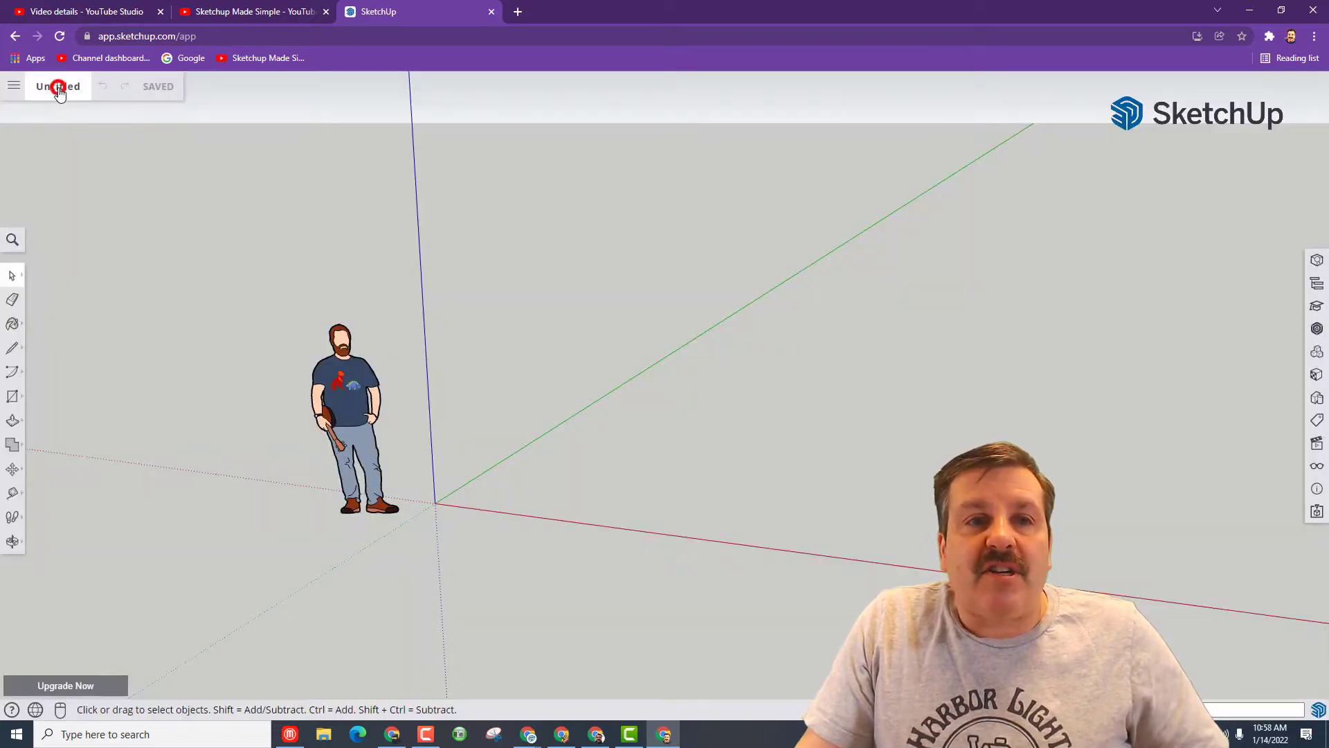
pyautogui.click(58, 87)
pyautogui.click(113, 232)
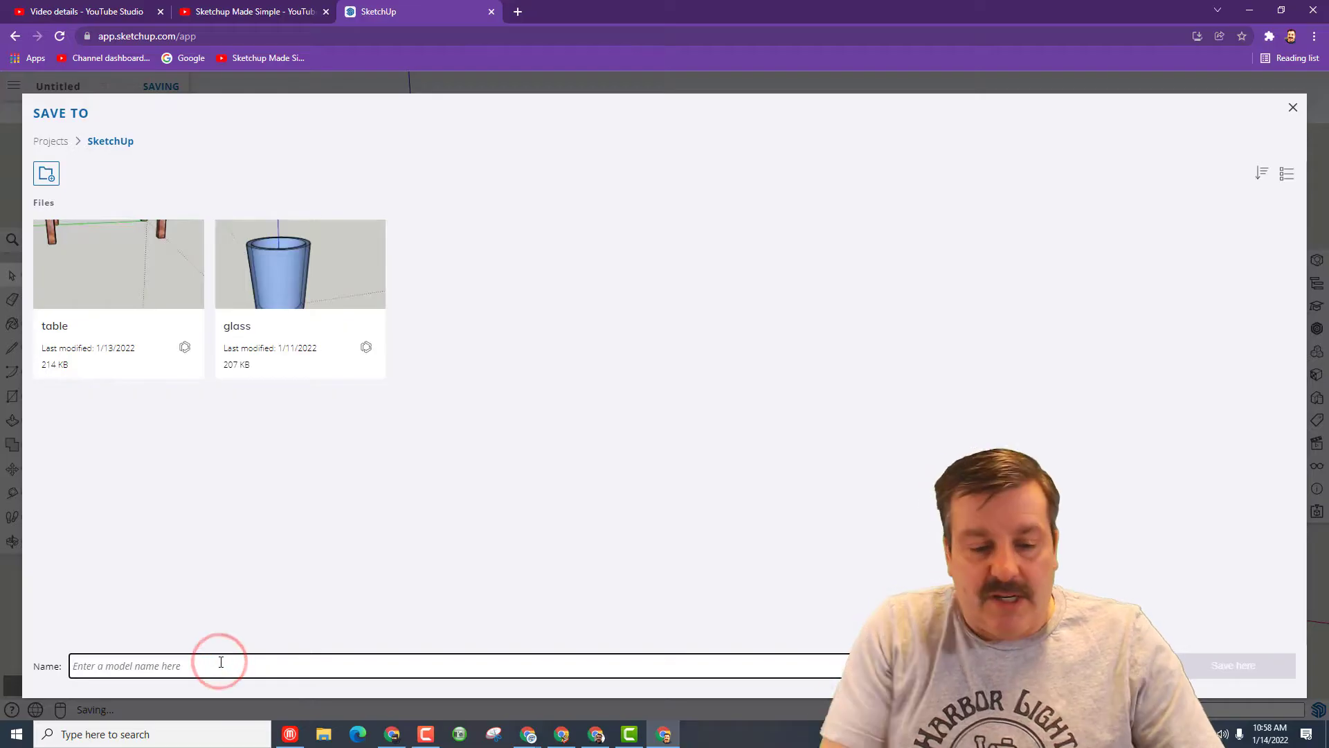
pyautogui.write('castle mdh')
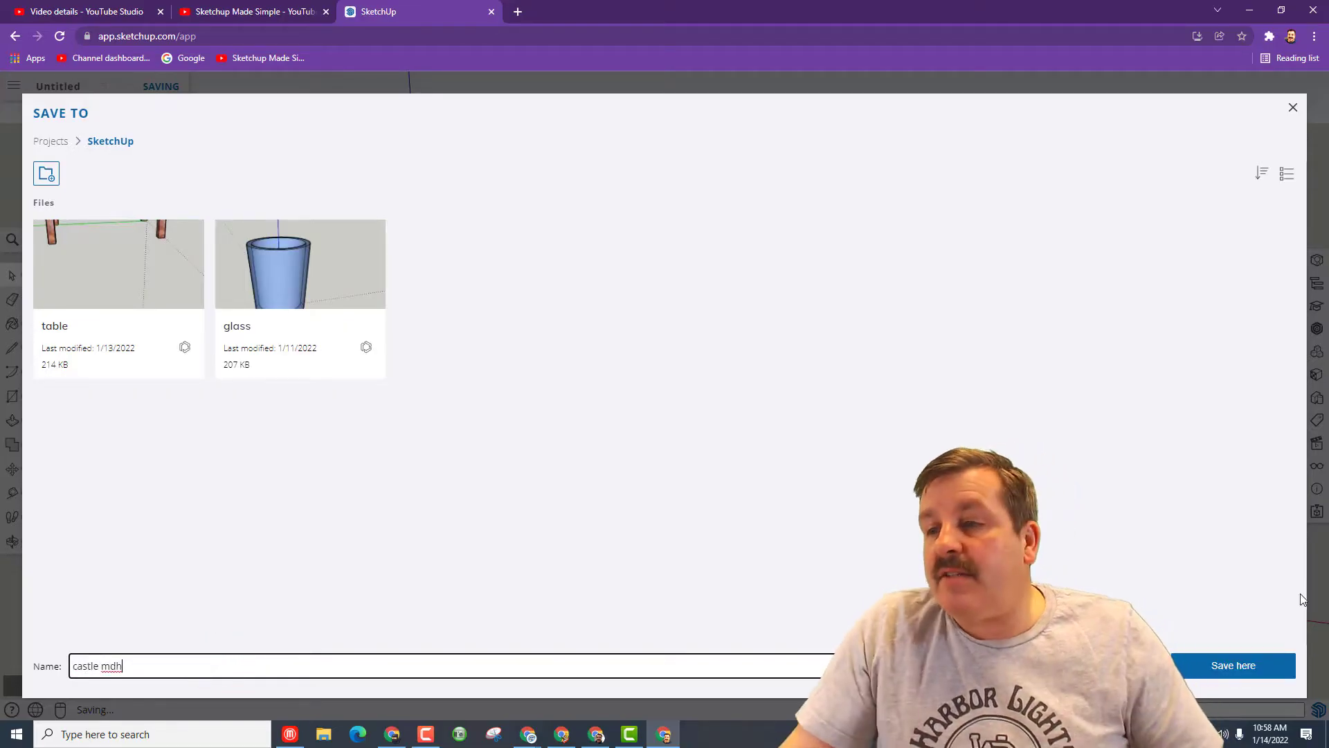
pyautogui.click(1226, 665)
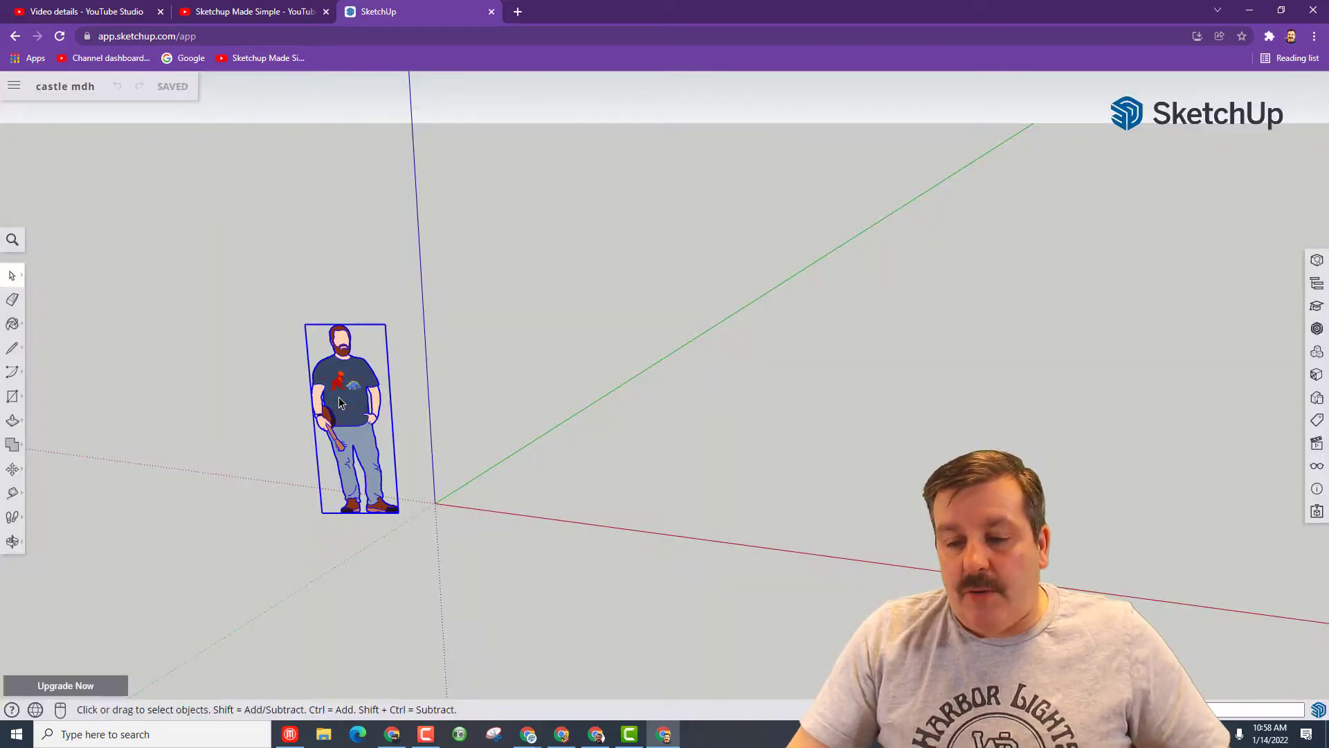
# Delete the default human figure and draw a 500 × 500 mm ground rectangle centred on the origin.
pyautogui.press('Delete')
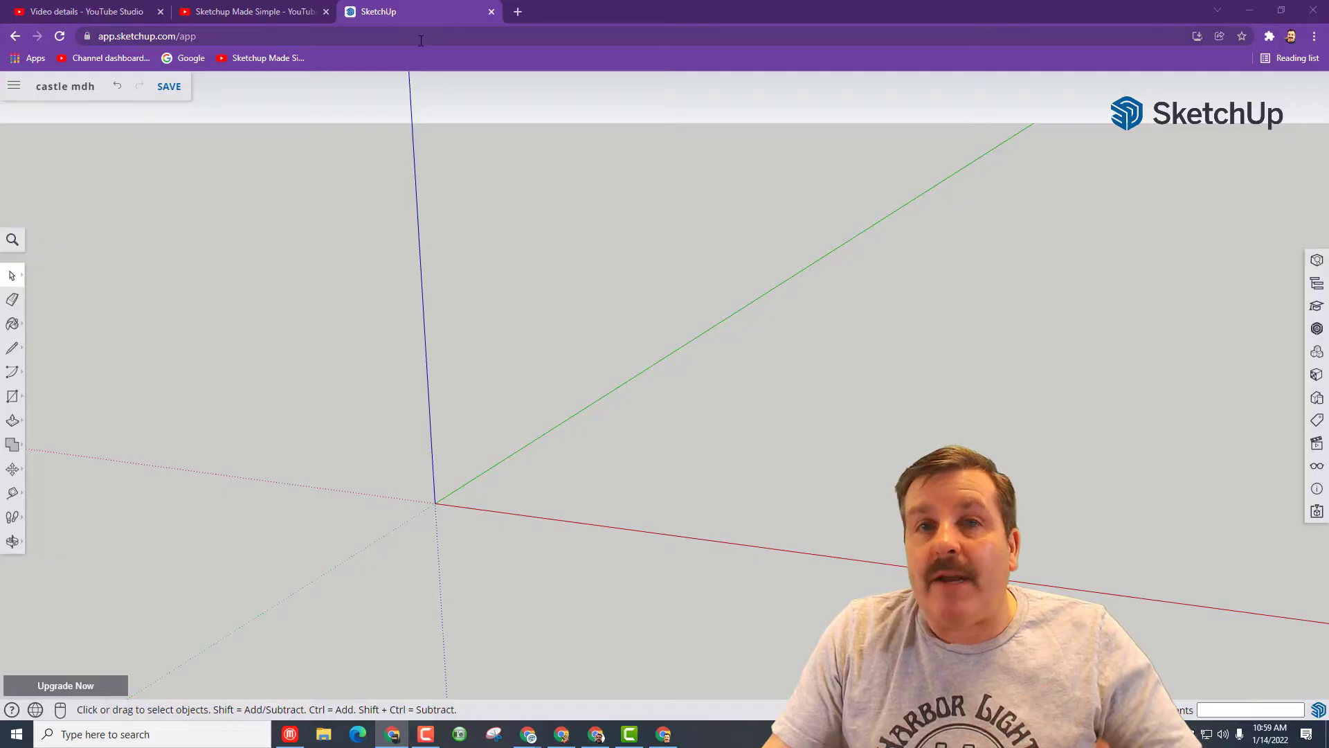
pyautogui.click(423, 15)
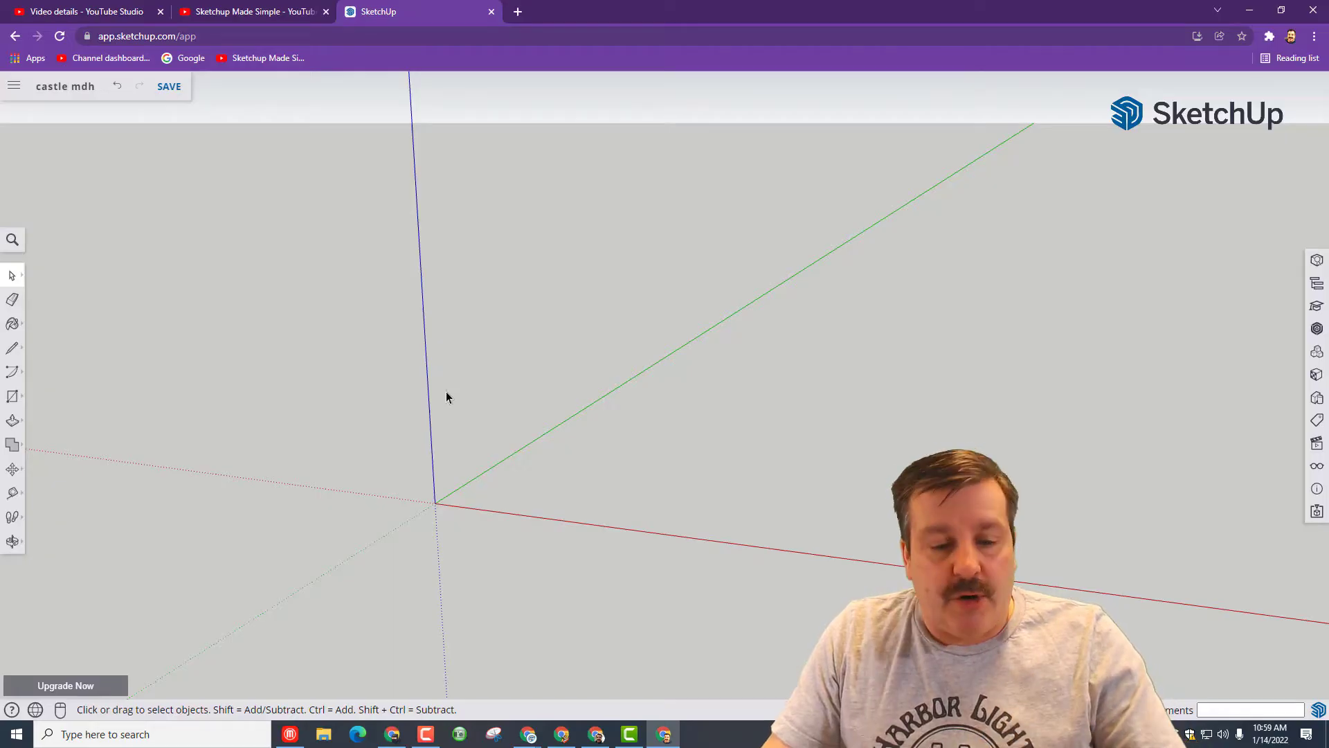
pyautogui.press('r')
pyautogui.click(435, 504)
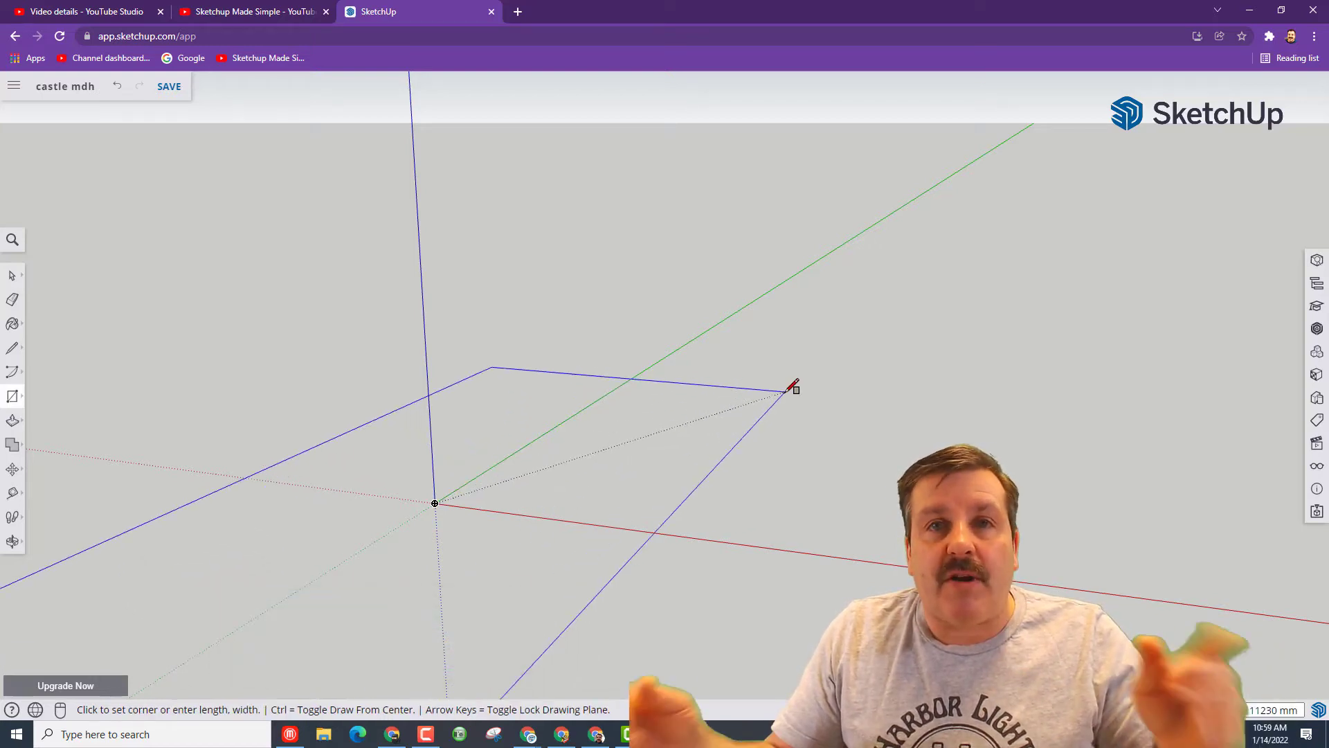
pyautogui.write('500,500')
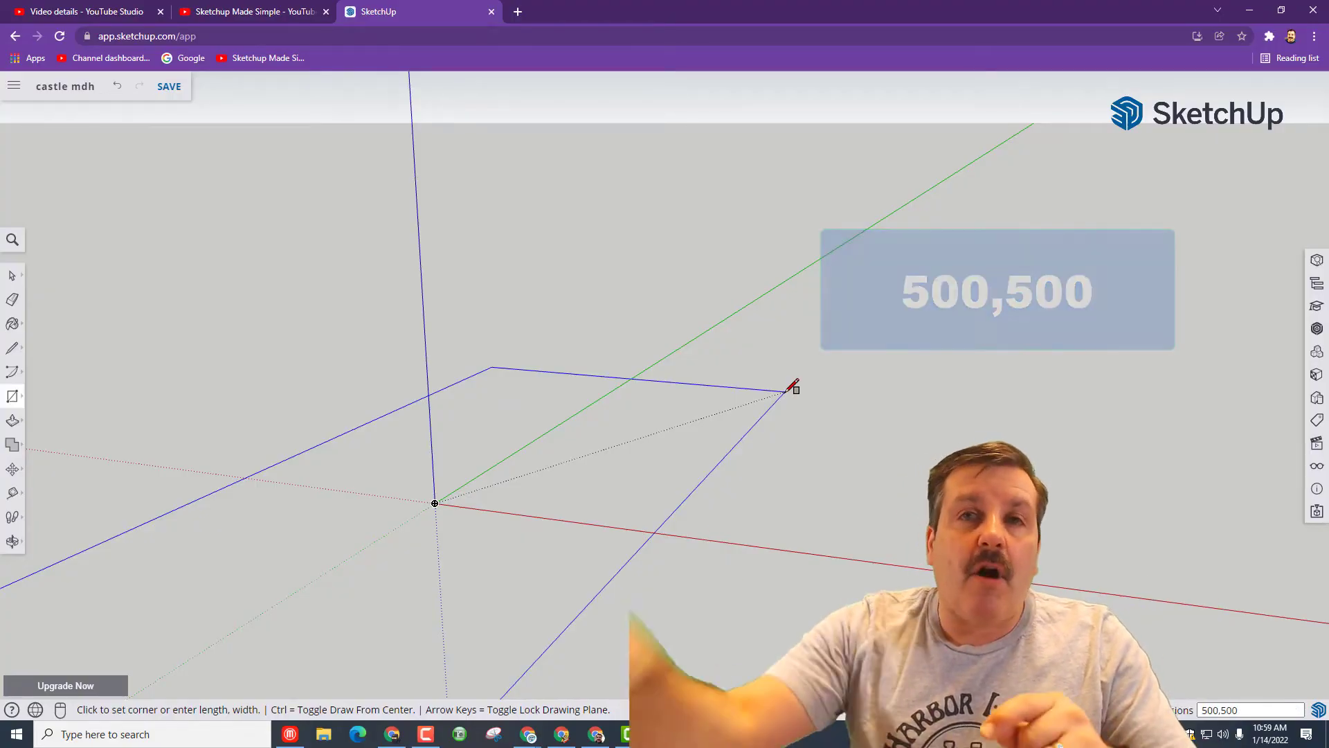
pyautogui.press('Return')
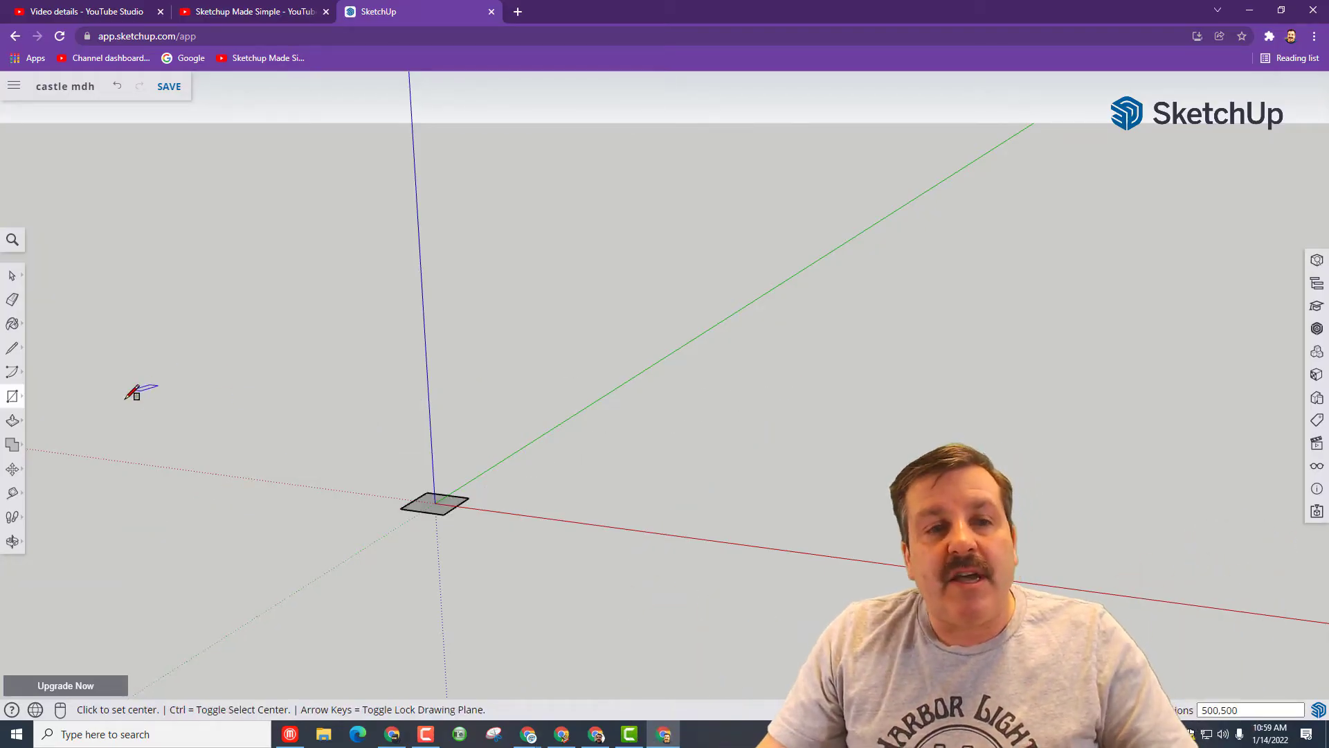
# Draw a circle of 75 mm radius centred on the rectangle's front-right corner.
pyautogui.click(9, 544)
pyautogui.click(43, 598)
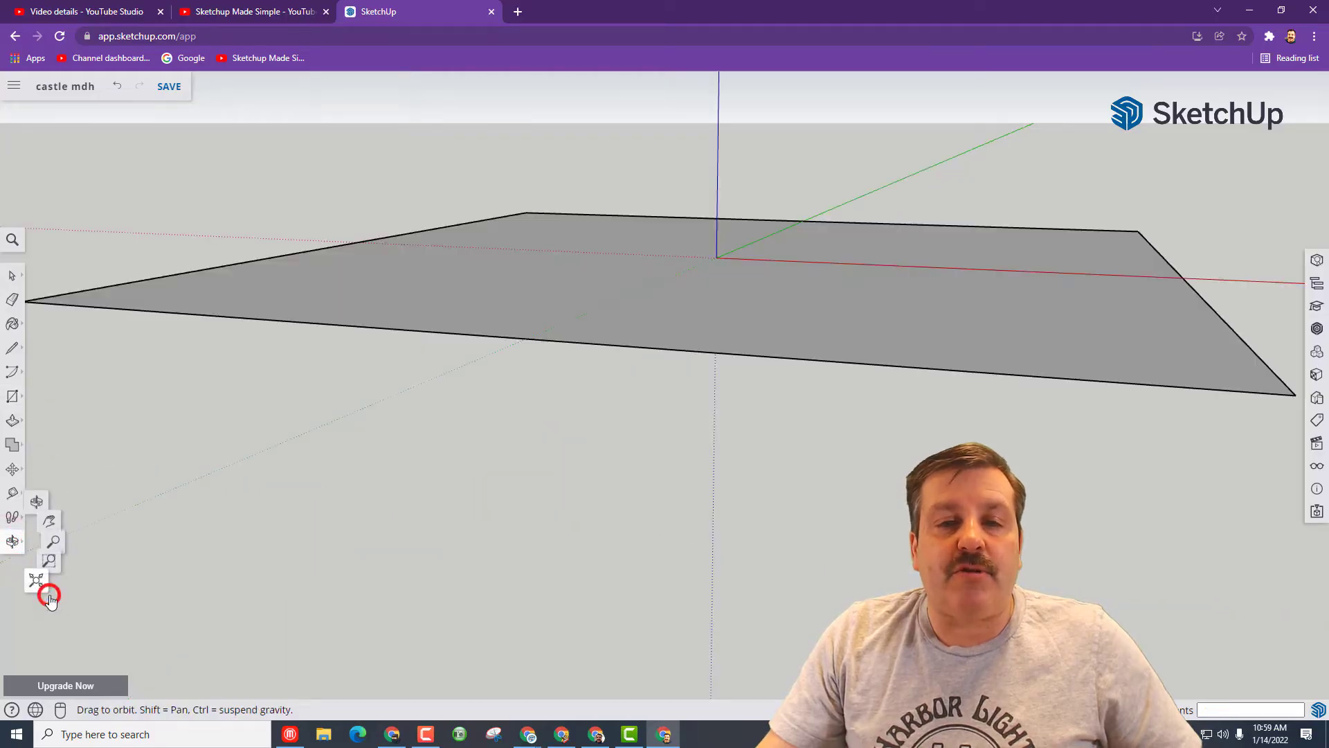
pyautogui.moveTo(940, 280)
pyautogui.mouseDown()
pyautogui.moveTo(923, 247)
pyautogui.moveTo(968, 312)
pyautogui.mouseUp()
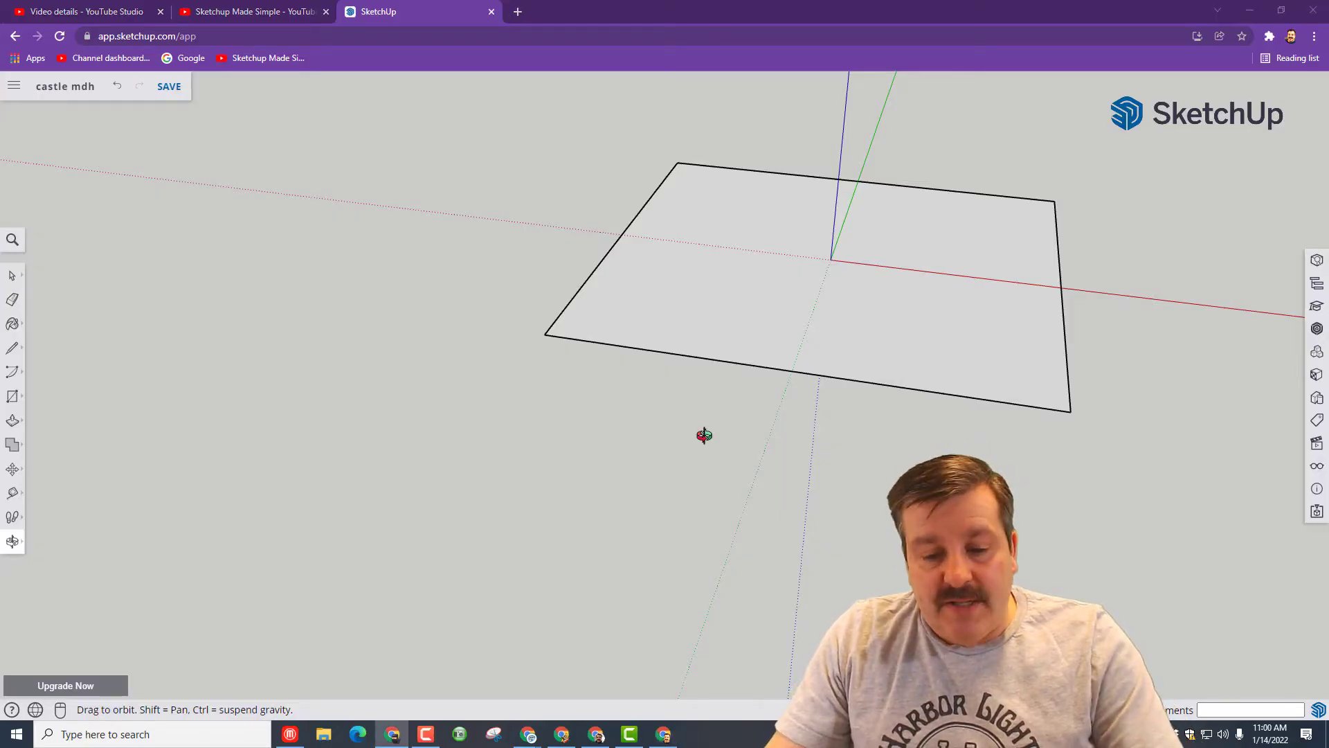
pyautogui.press('o')
pyautogui.moveTo(549, 326); pyautogui.dragTo(749, 231)
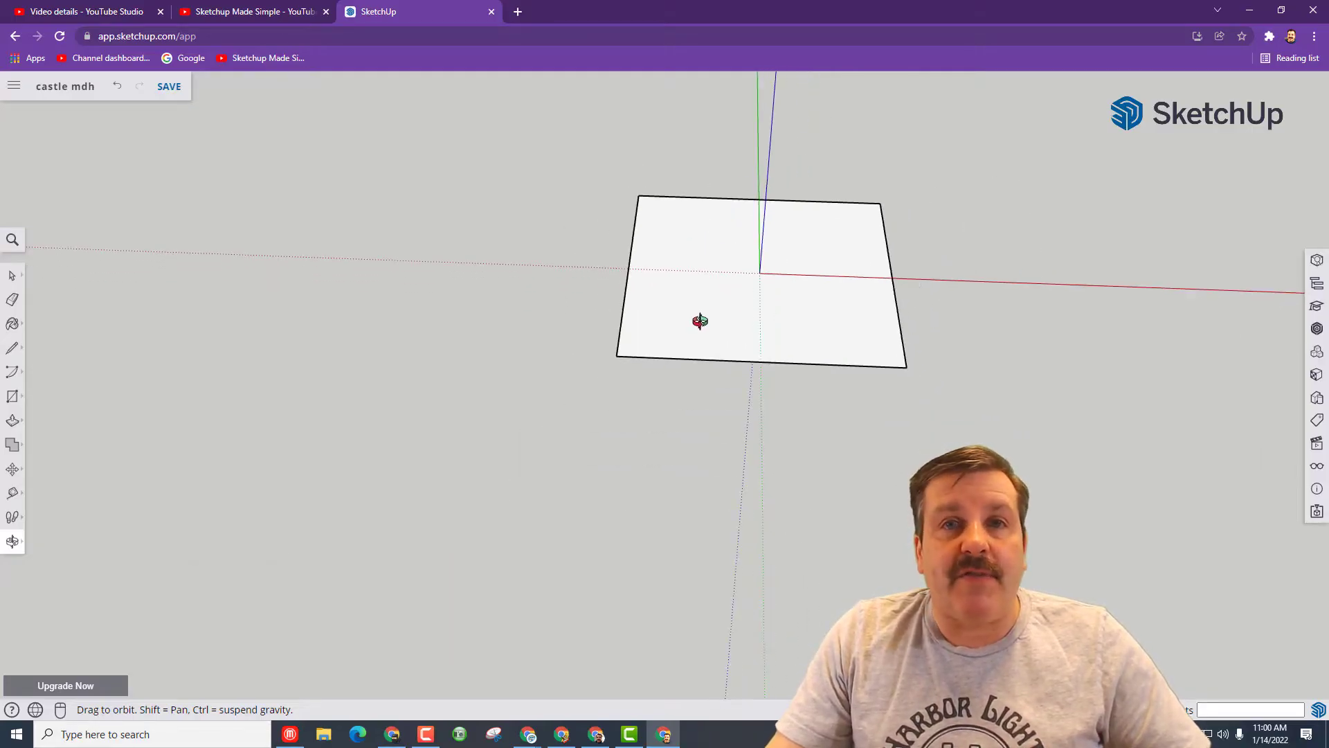
pyautogui.click(413, 14)
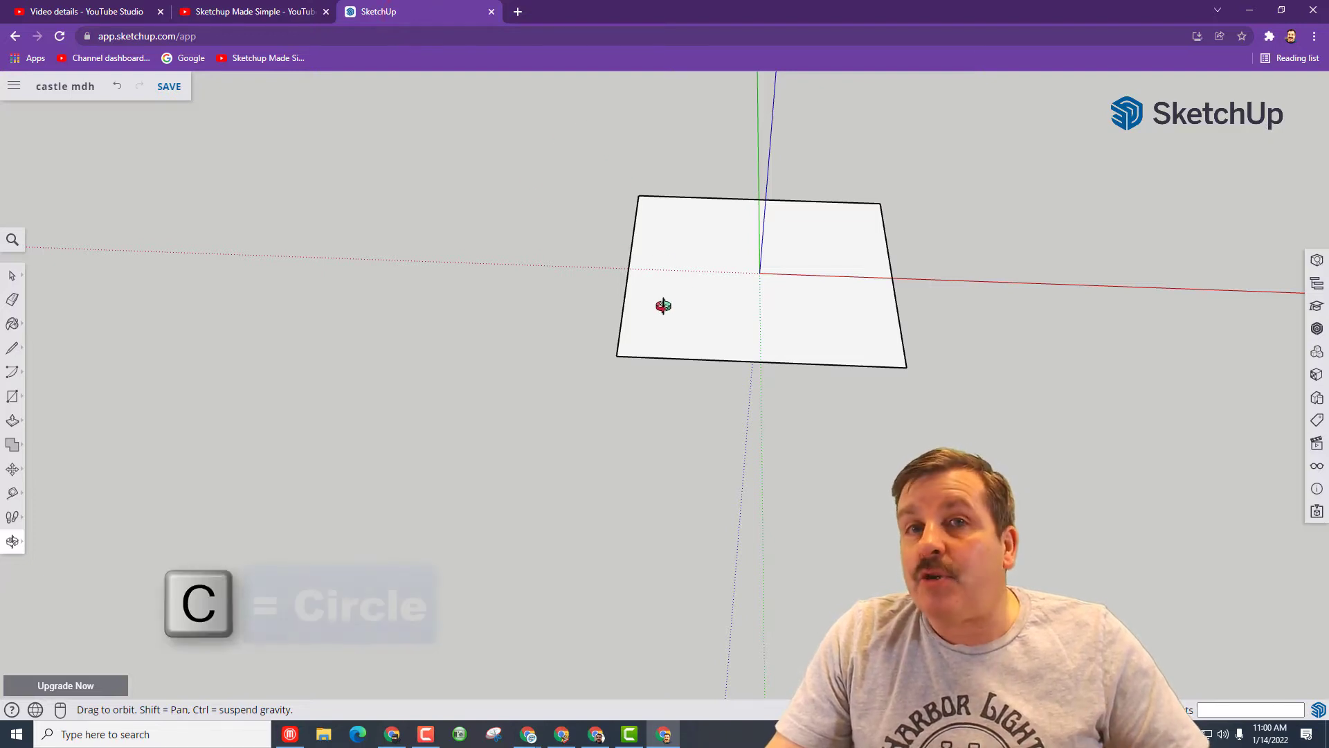
pyautogui.press('c')
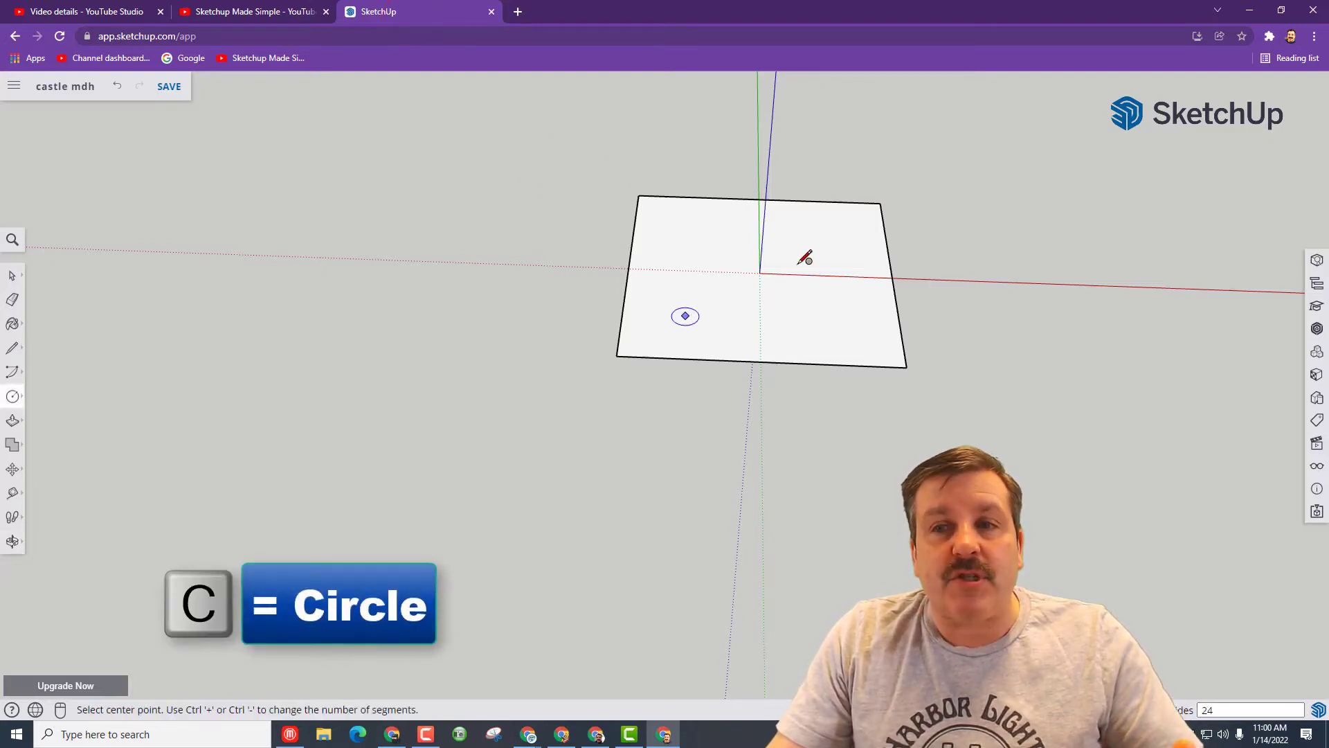
pyautogui.click(907, 366)
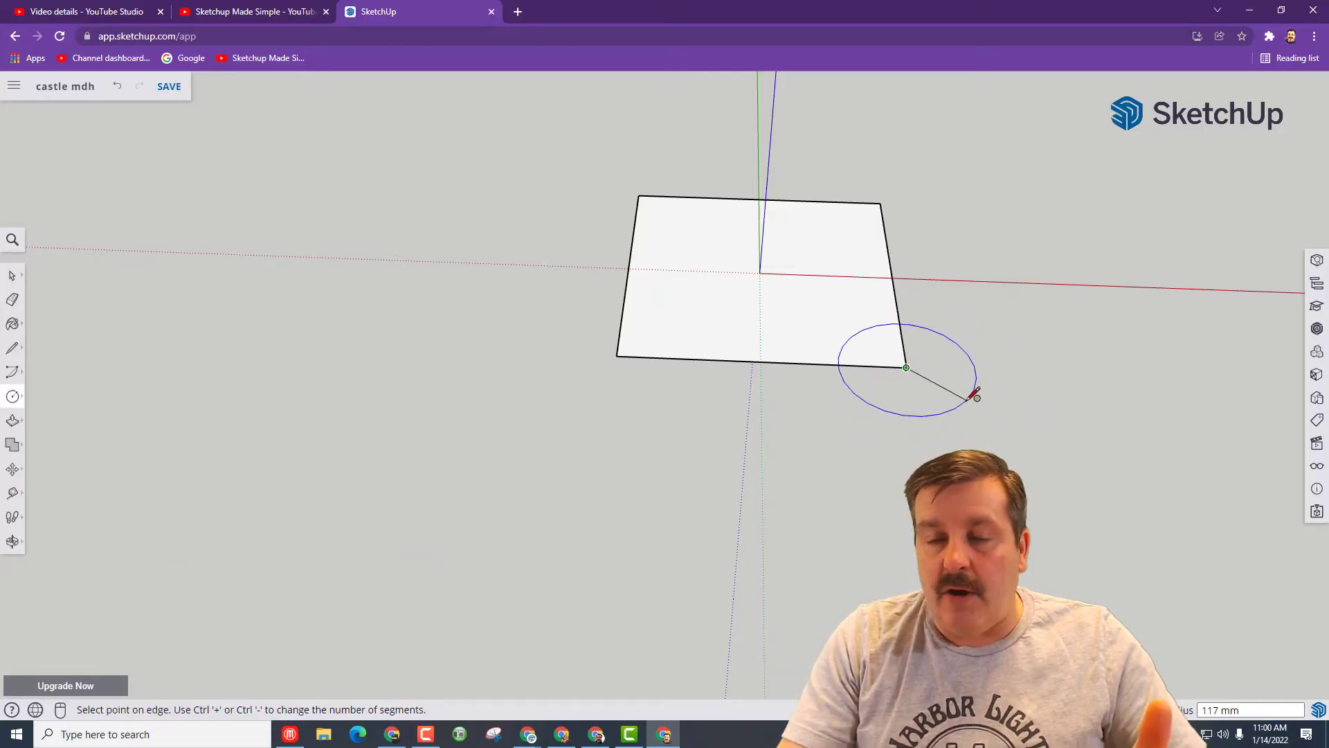
pyautogui.write('75')
pyautogui.press('Return')
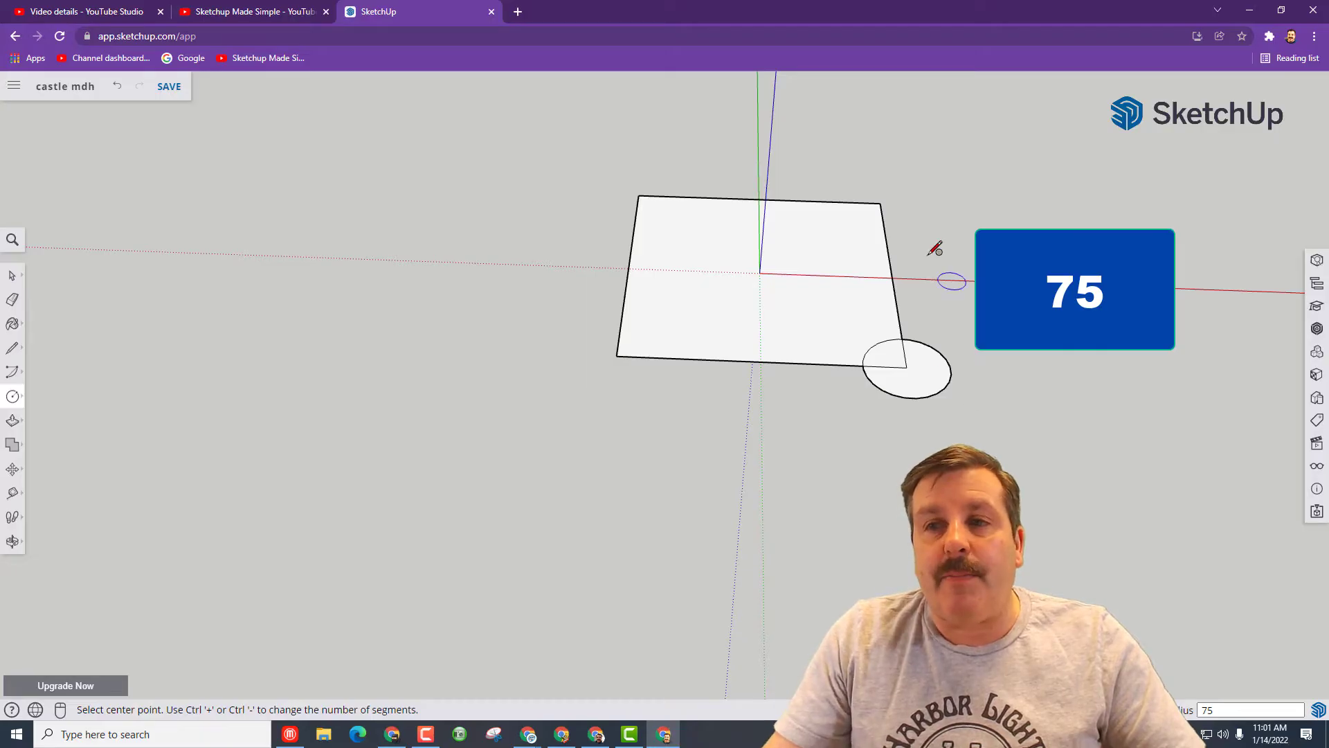
# Draw circles of 75 mm radius centred on the rectangle's three remaining corners.
pyautogui.click(878, 202)
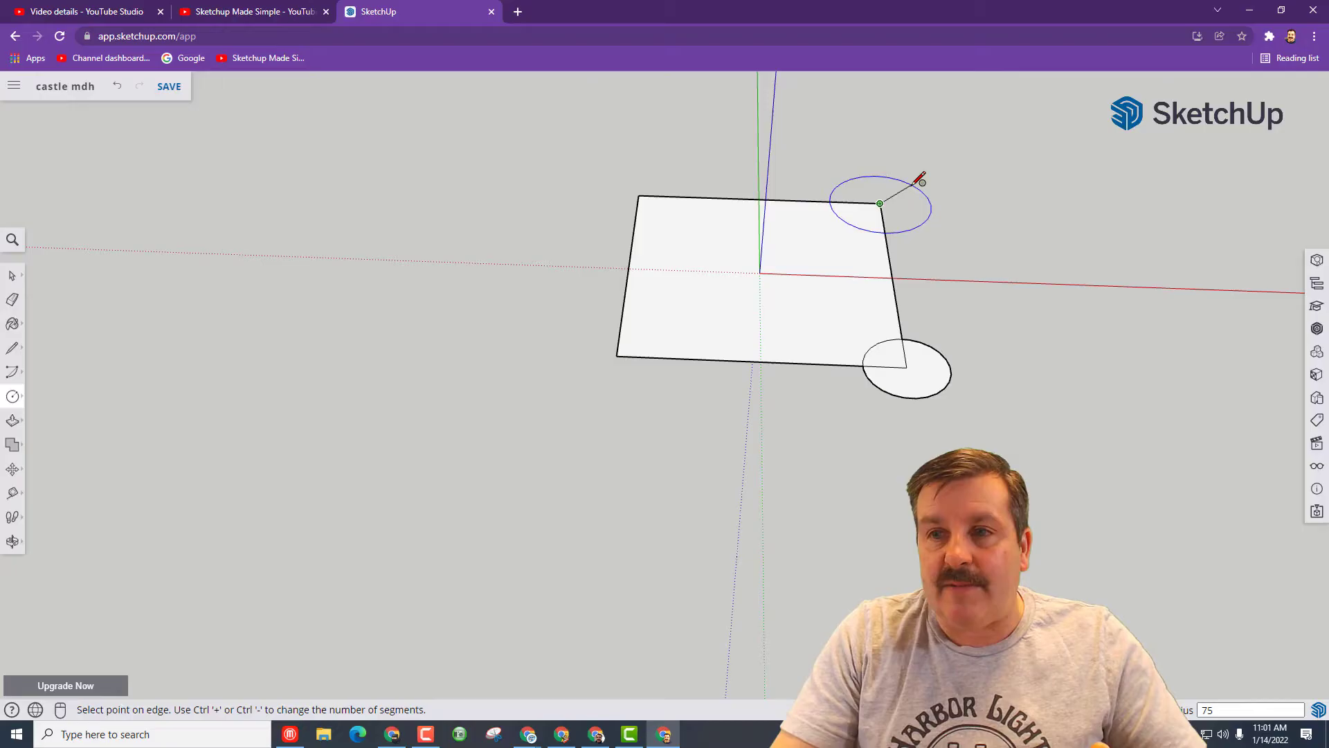
pyautogui.press('Return')
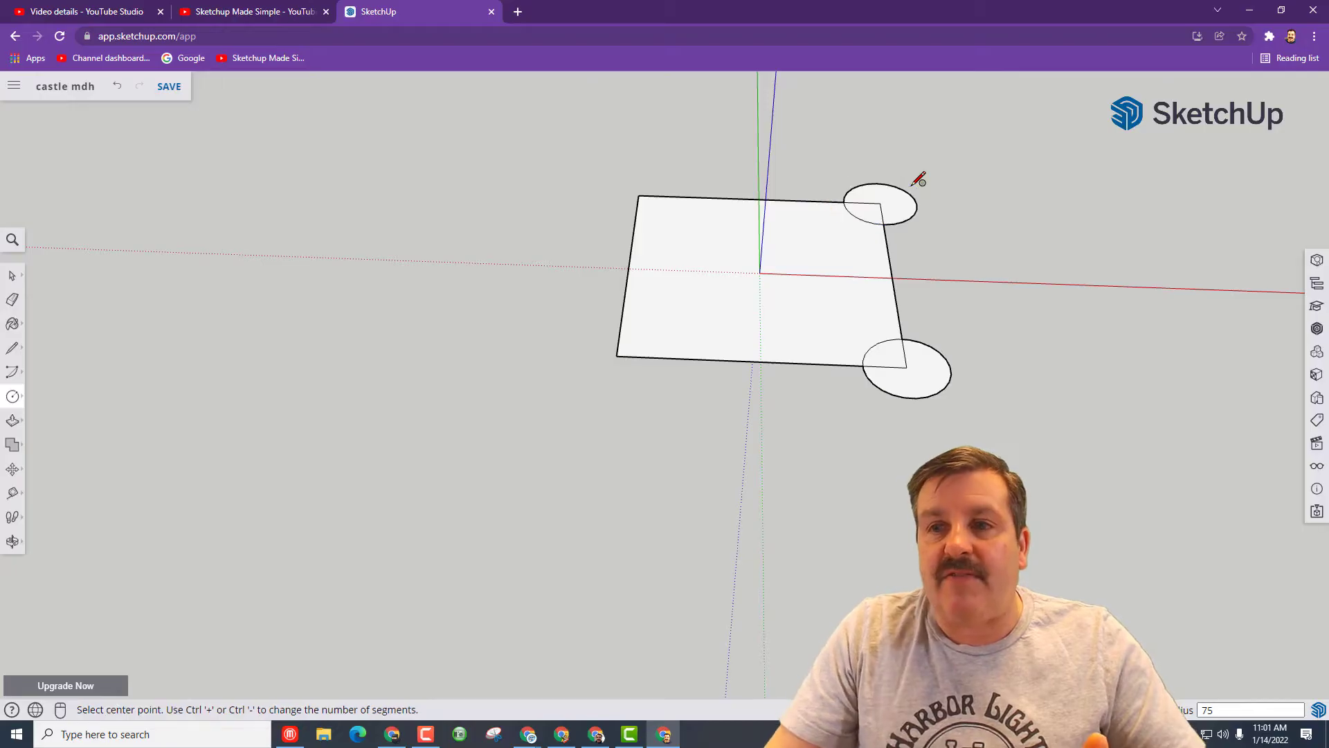
pyautogui.click(638, 196)
pyautogui.press('Return')
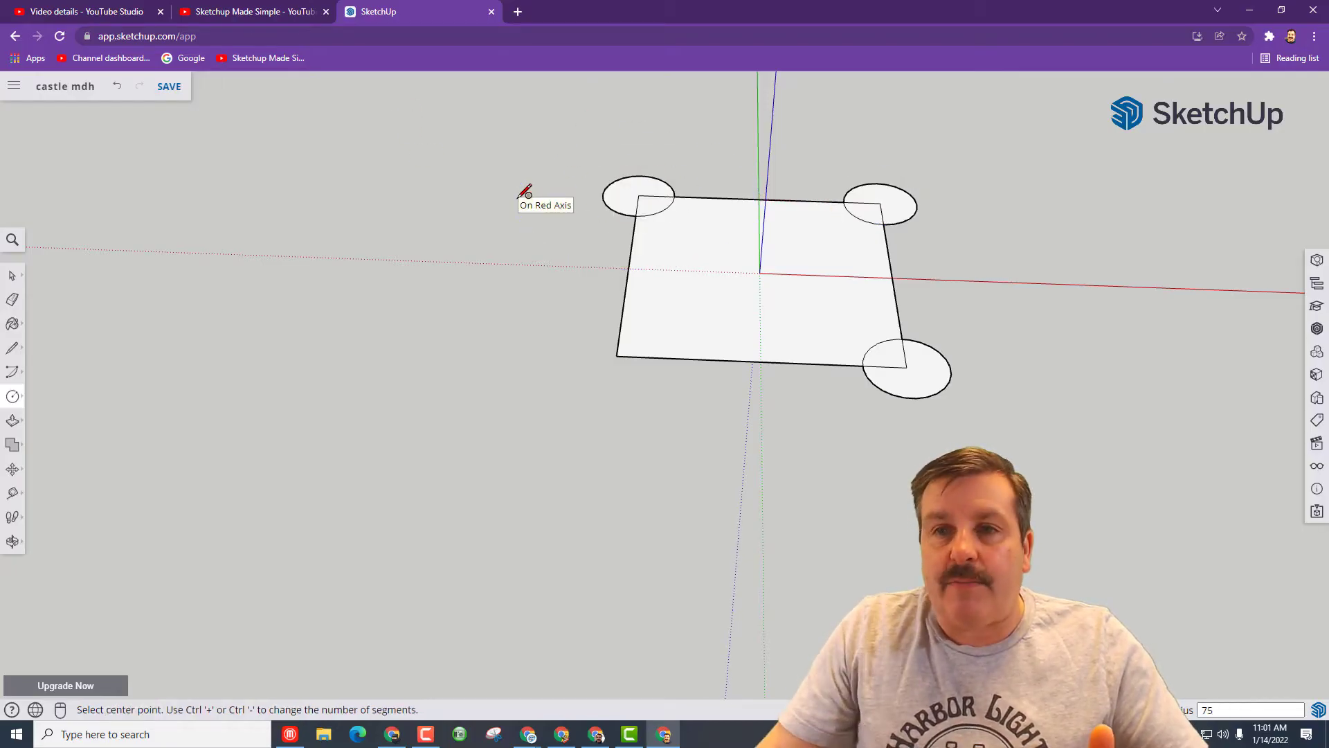
pyautogui.click(616, 356)
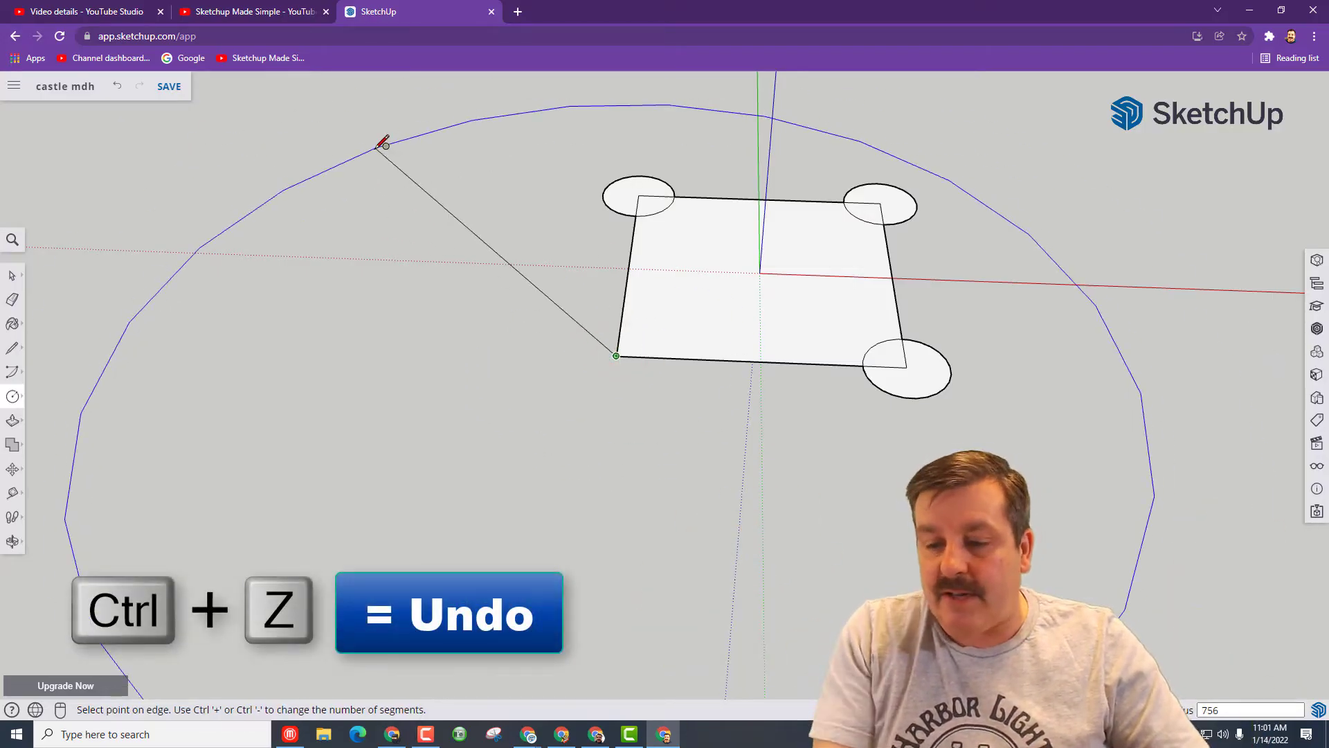
pyautogui.write('75')
pyautogui.press('Return')
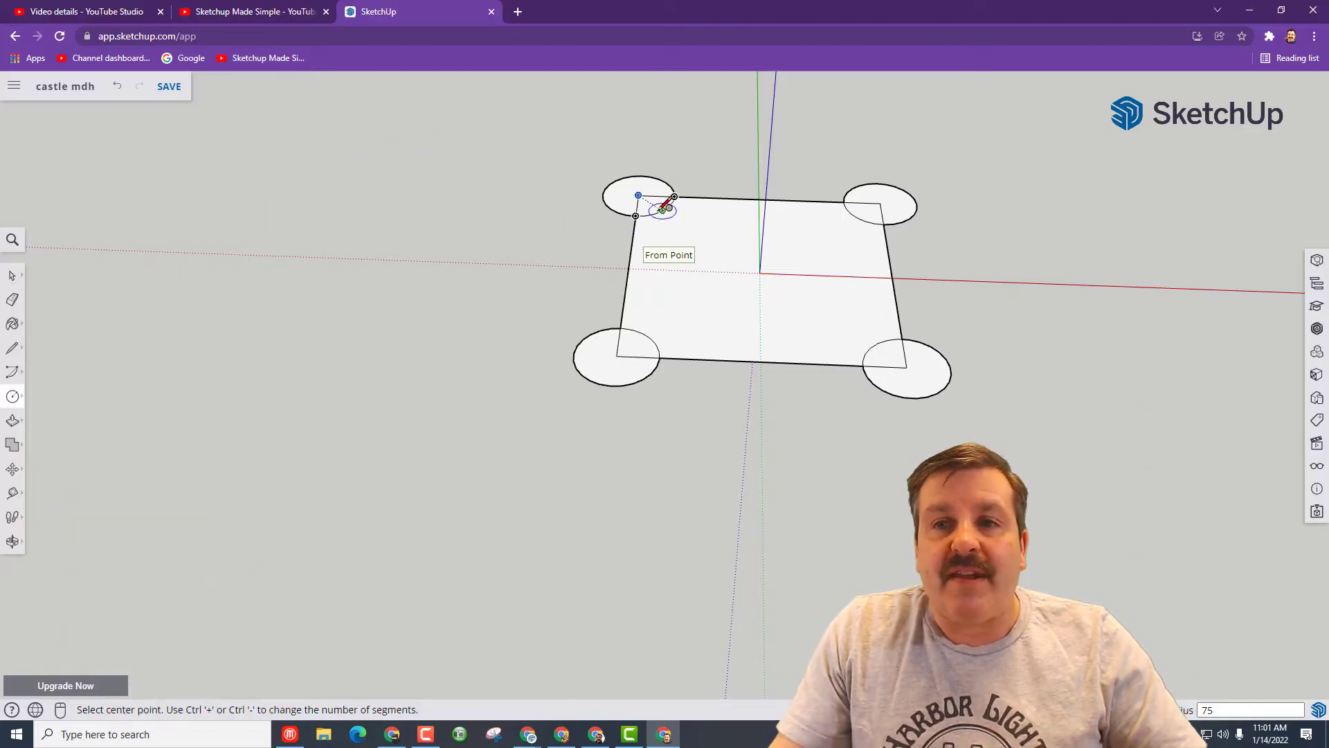
# Erase the overlapping rectangle edges and circle arcs inside all four corners, merging the shapes into one continuous castle footprint.
pyautogui.press('e')
pyautogui.scroll(2, 668, 218)
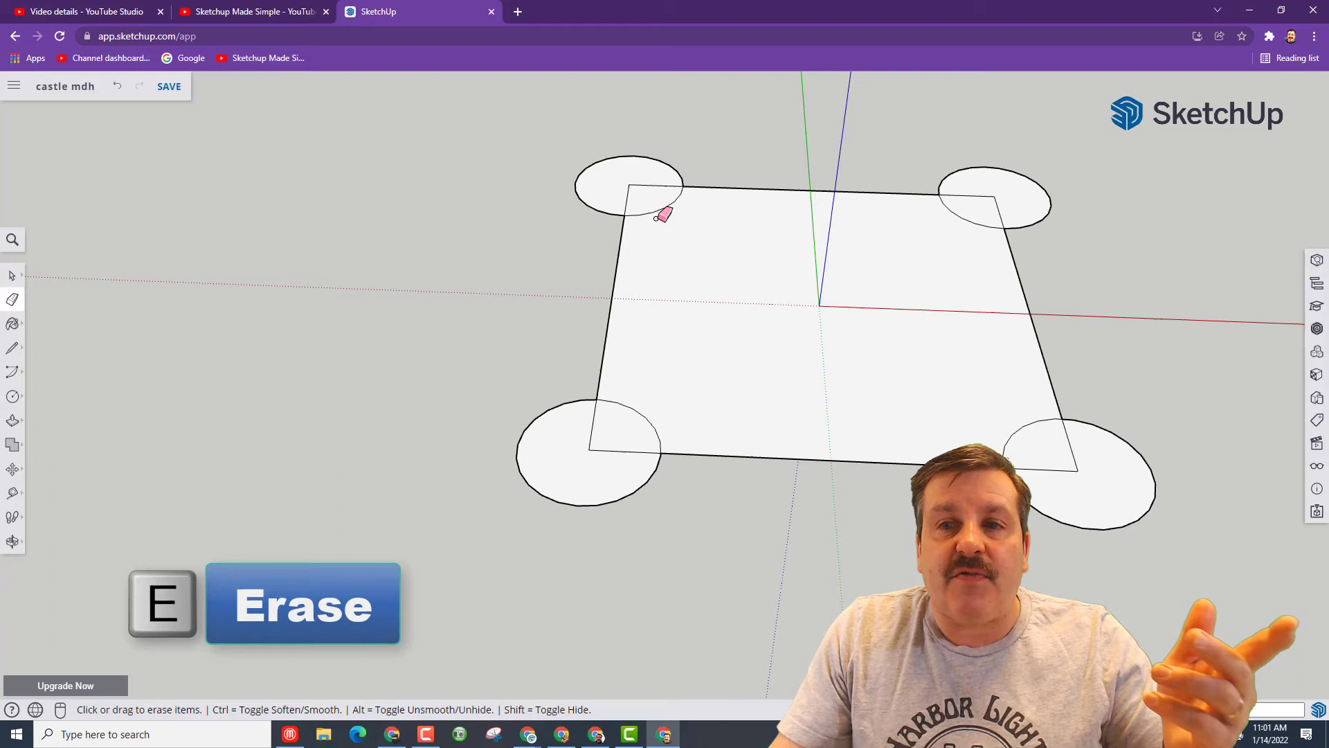
pyautogui.click(627, 184)
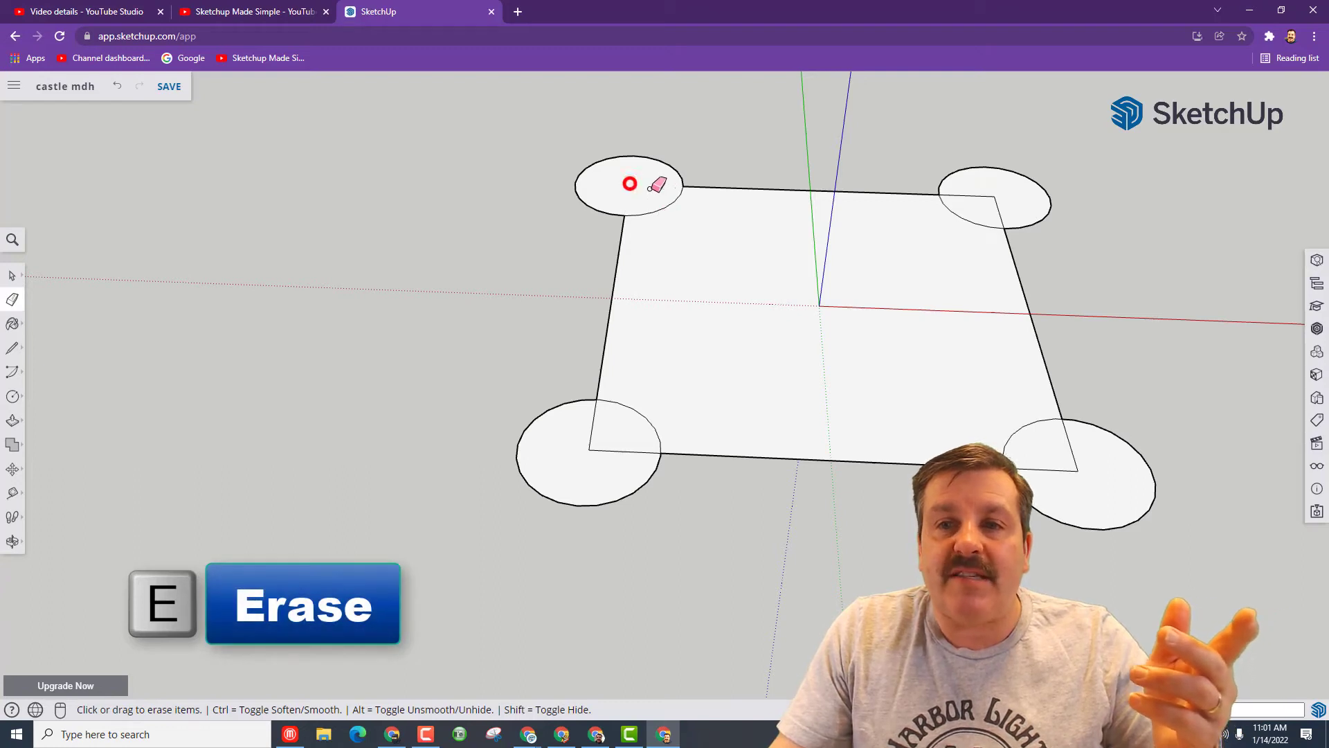
pyautogui.click(659, 208)
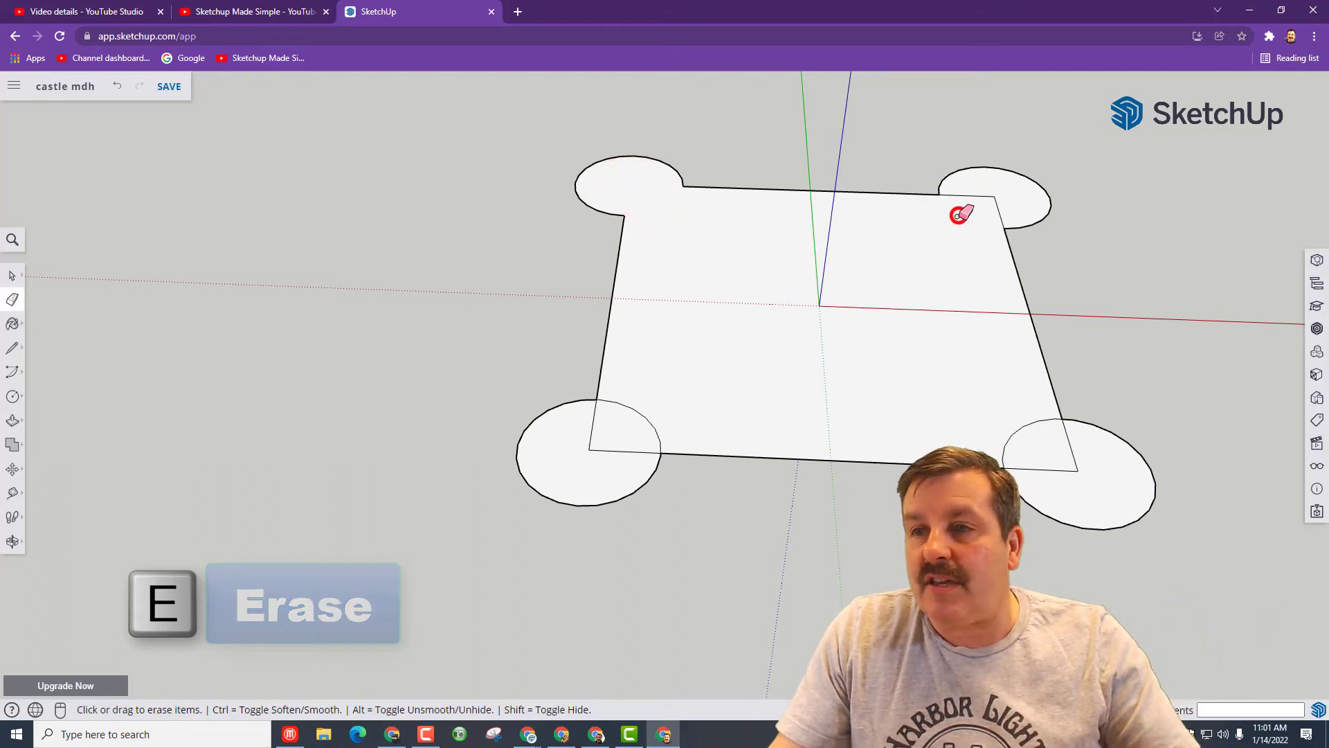
pyautogui.click(959, 214)
pyautogui.click(992, 195)
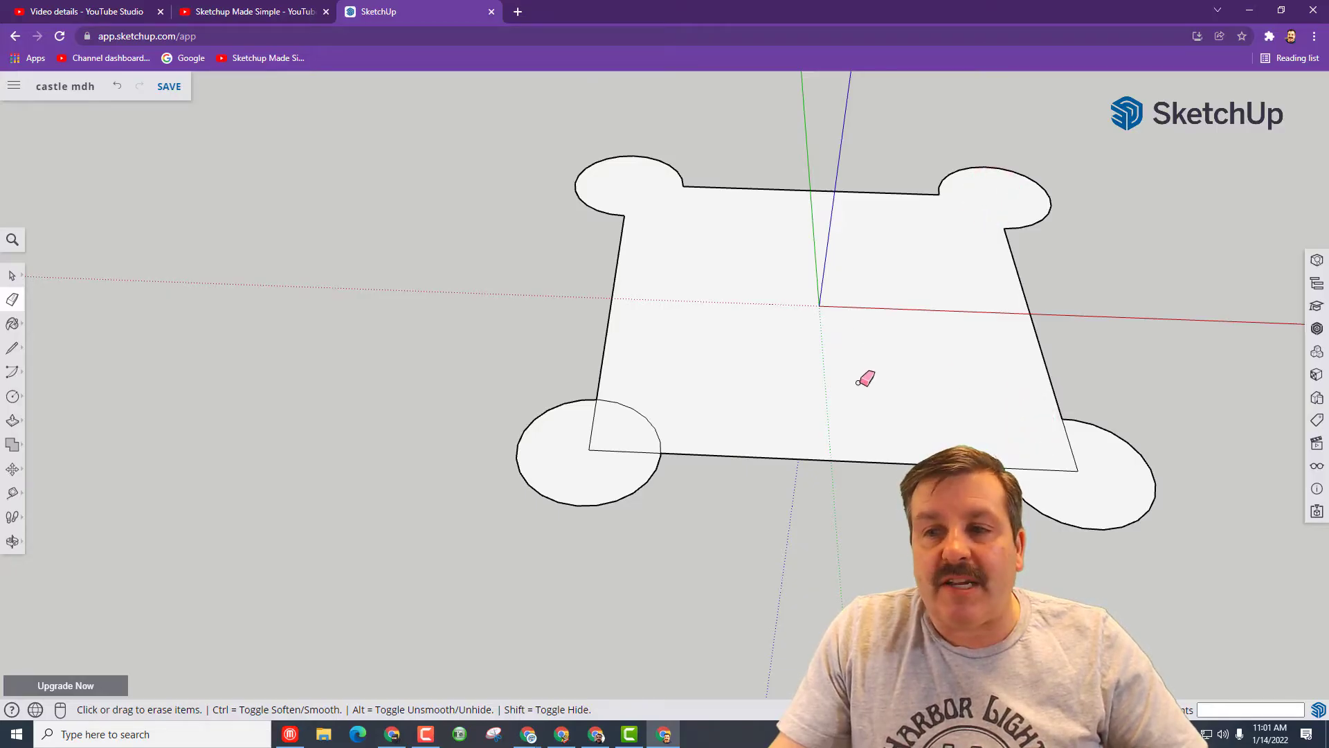
pyautogui.click(1077, 469)
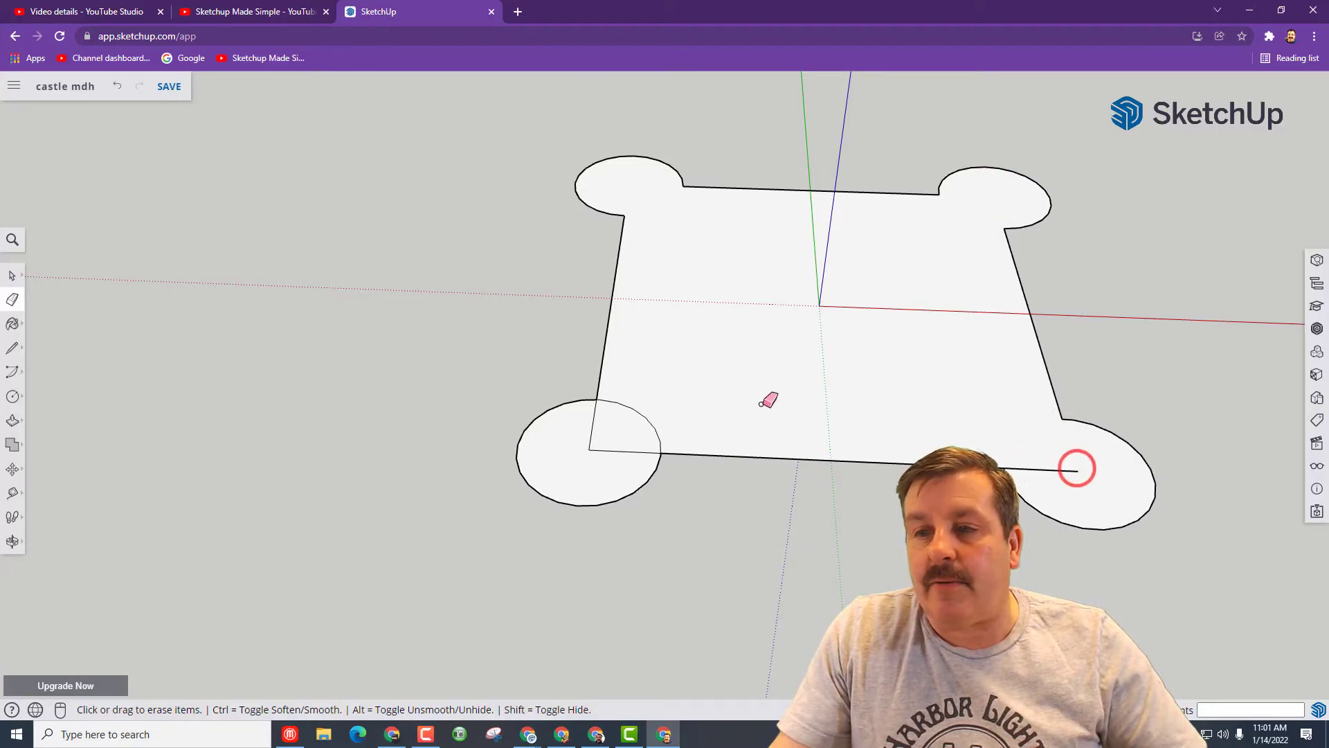
pyautogui.click(1075, 469)
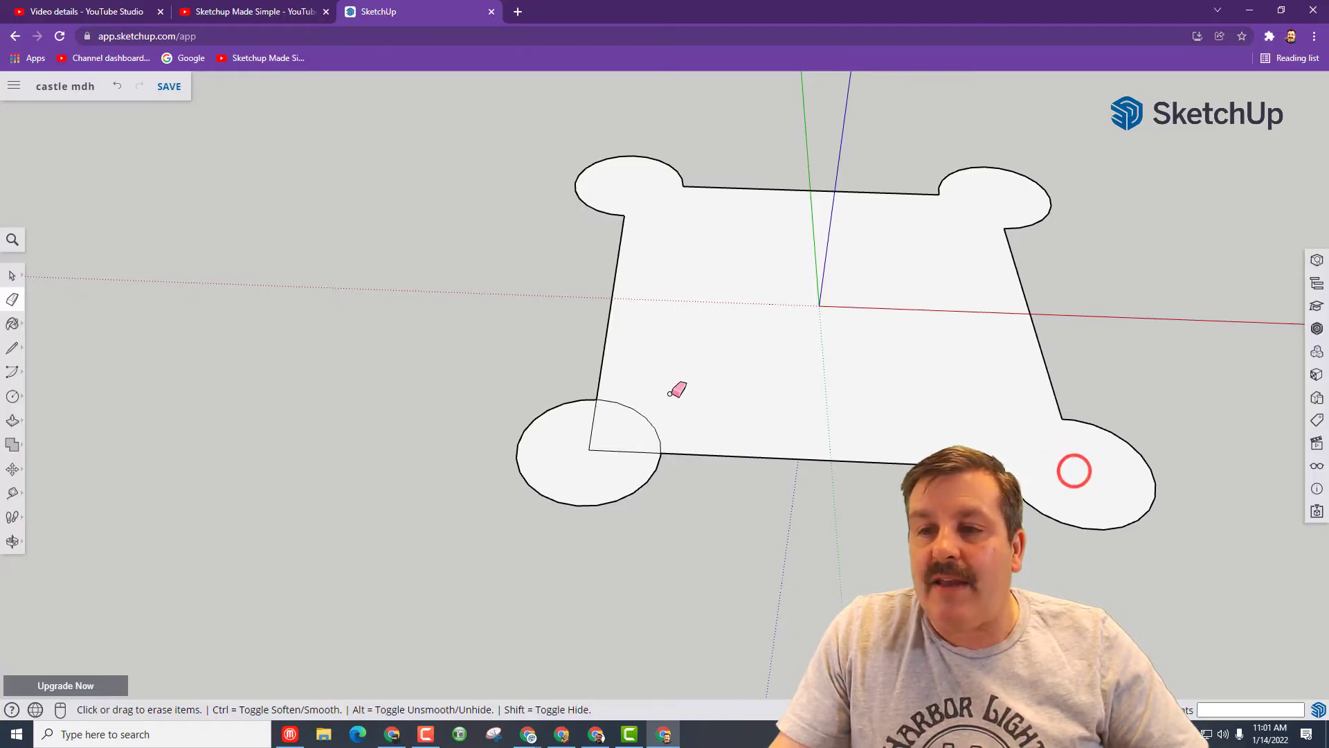
pyautogui.click(591, 445)
pyautogui.click(599, 448)
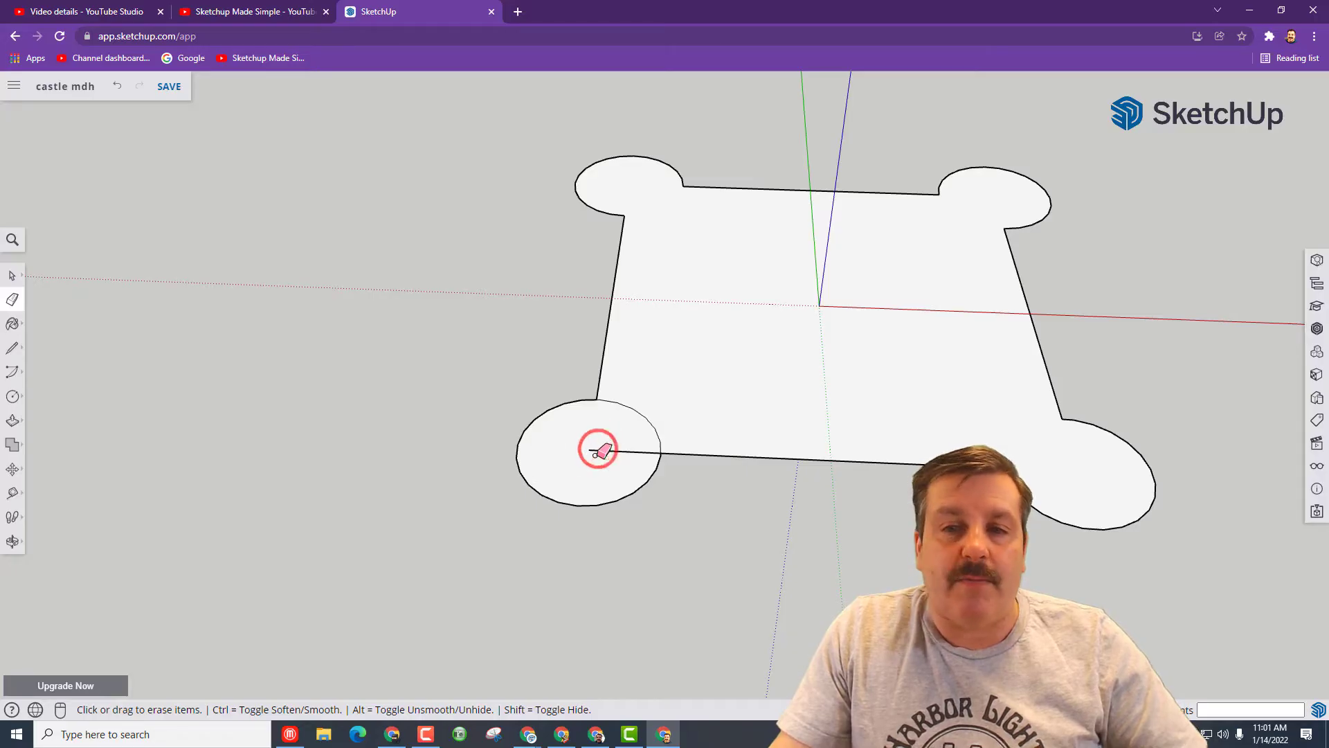
pyautogui.click(647, 418)
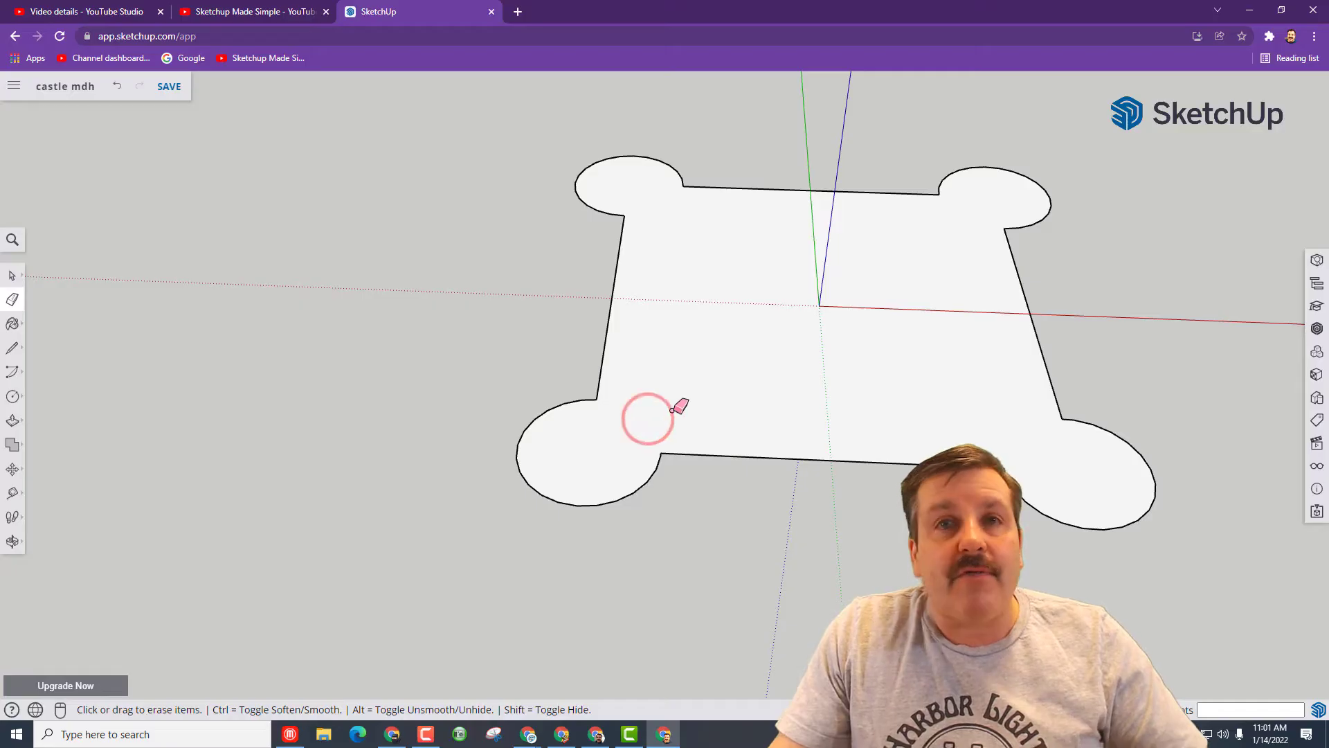
# Offset the castle footprint's outline inward to form a narrow wall band that follows the four round corner towers.
pyautogui.press('space')
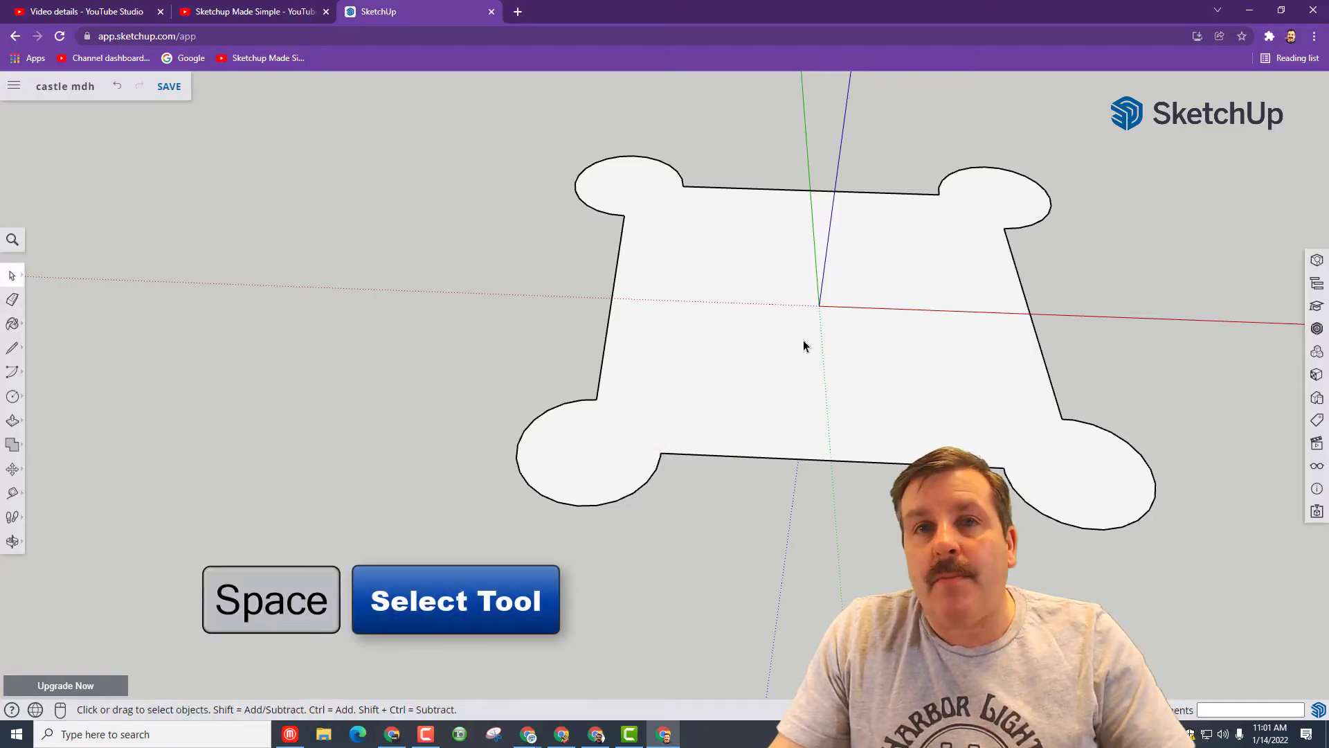
pyautogui.click(789, 321)
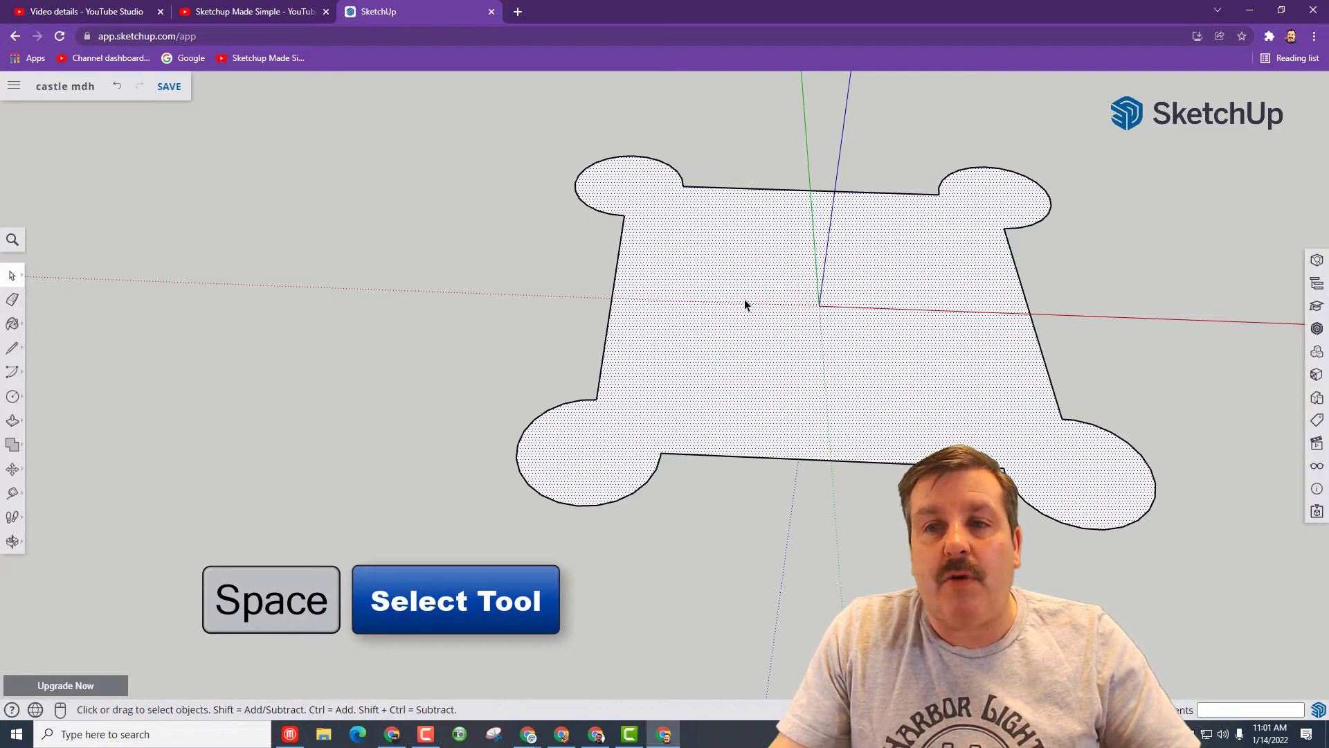
pyautogui.press('f')
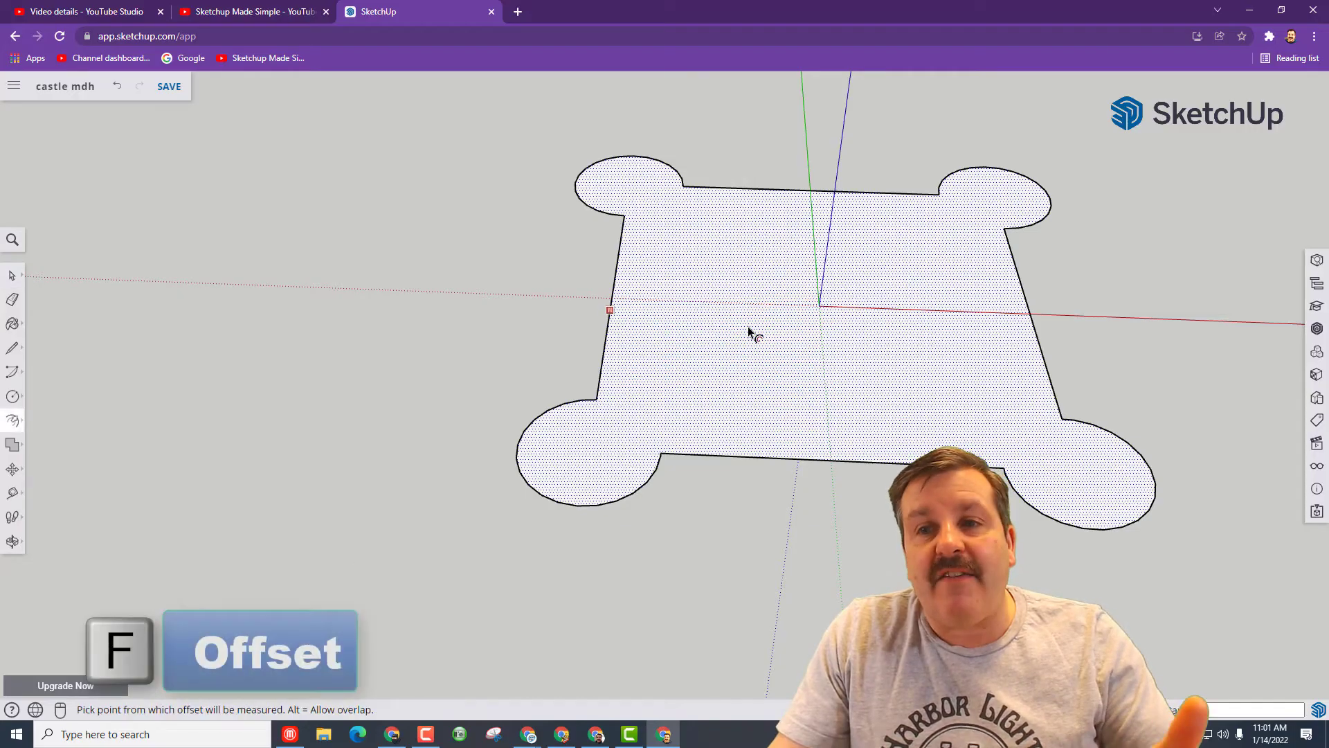
pyautogui.click(761, 335)
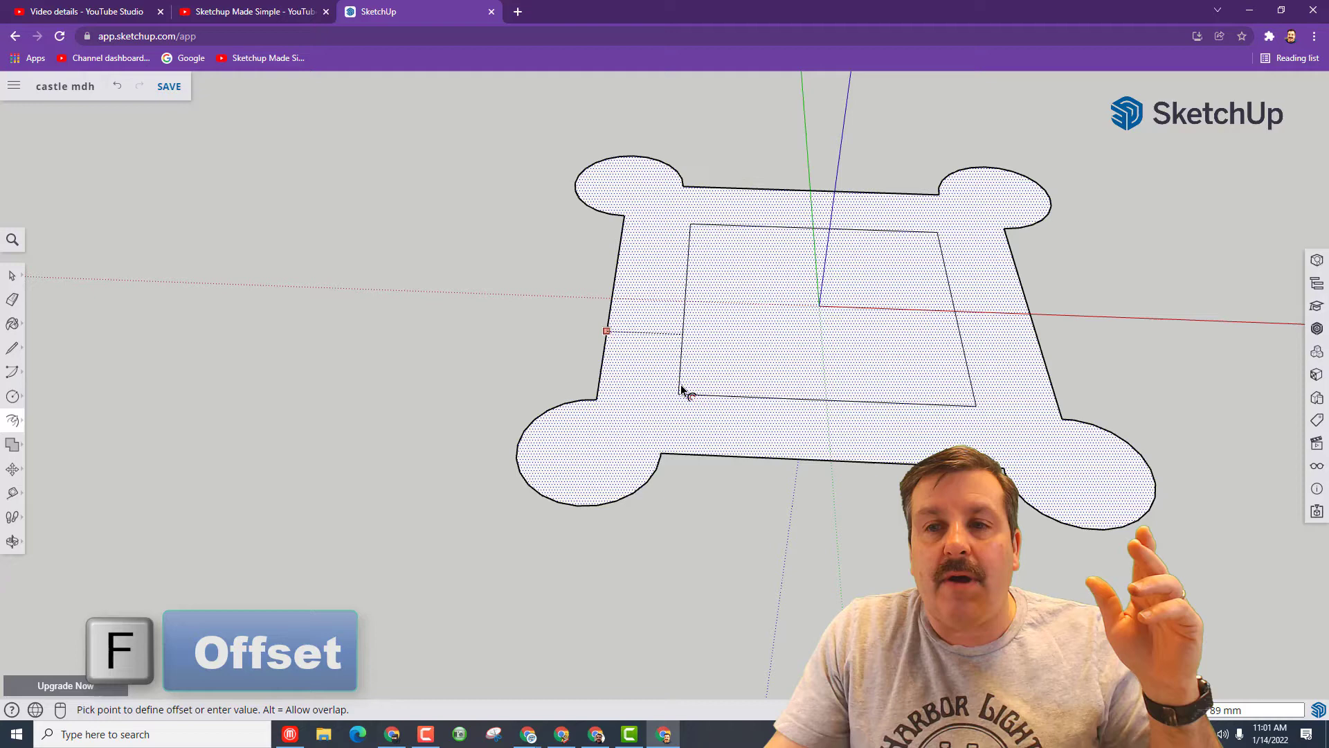
pyautogui.click(625, 421)
pyautogui.press('space')
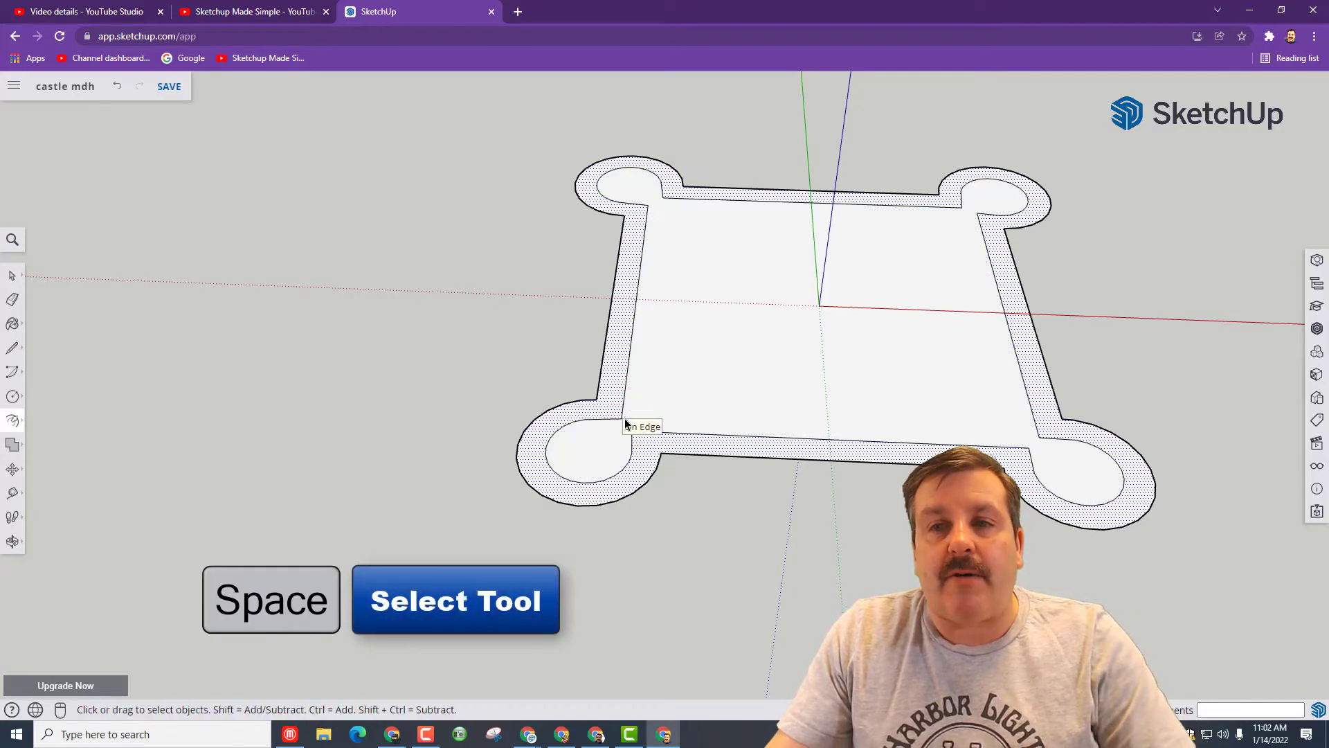
# Delete the large inner face so only the castle's wall band remains, and save the model.
pyautogui.click(734, 341)
pyautogui.press('Delete')
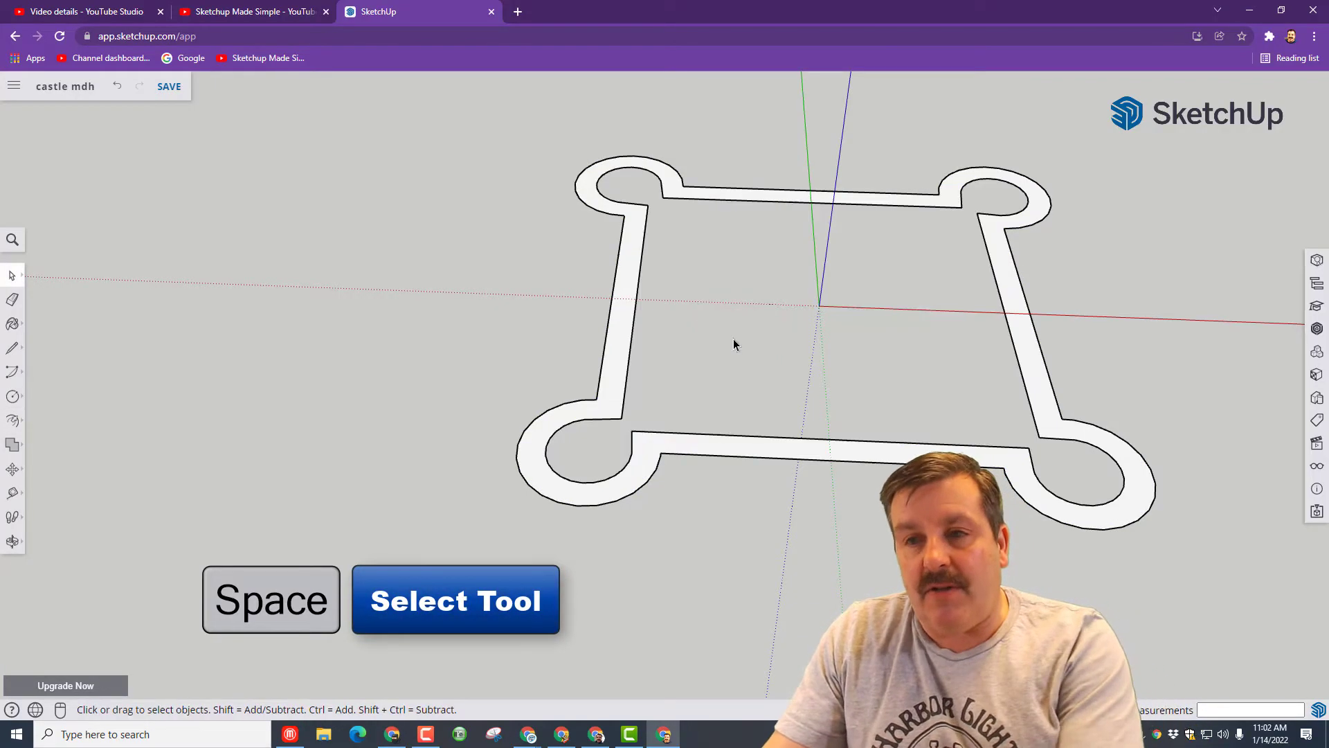
pyautogui.scroll(-2, 764, 421)
pyautogui.click(710, 495)
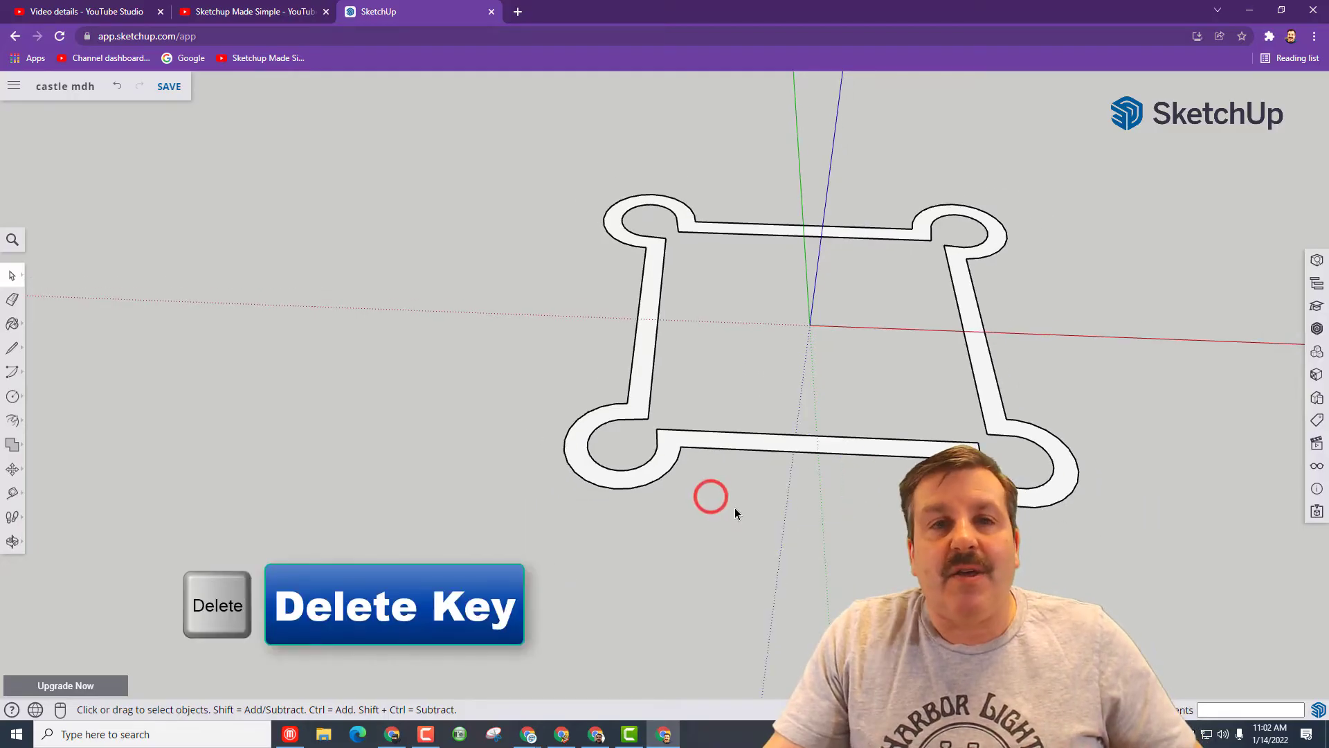
pyautogui.click(168, 88)
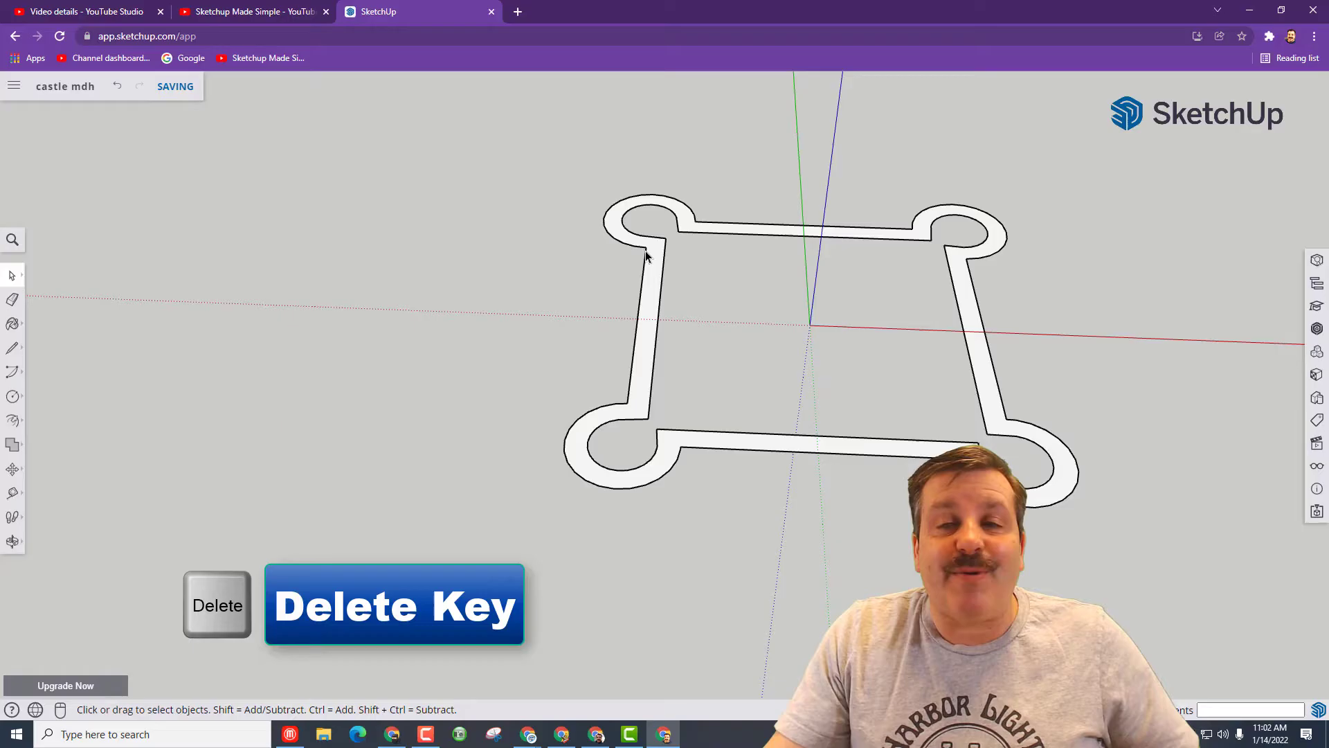
# Push/Pull the castle's wall band up 225 mm to raise the walls and corner towers.
pyautogui.click(655, 296)
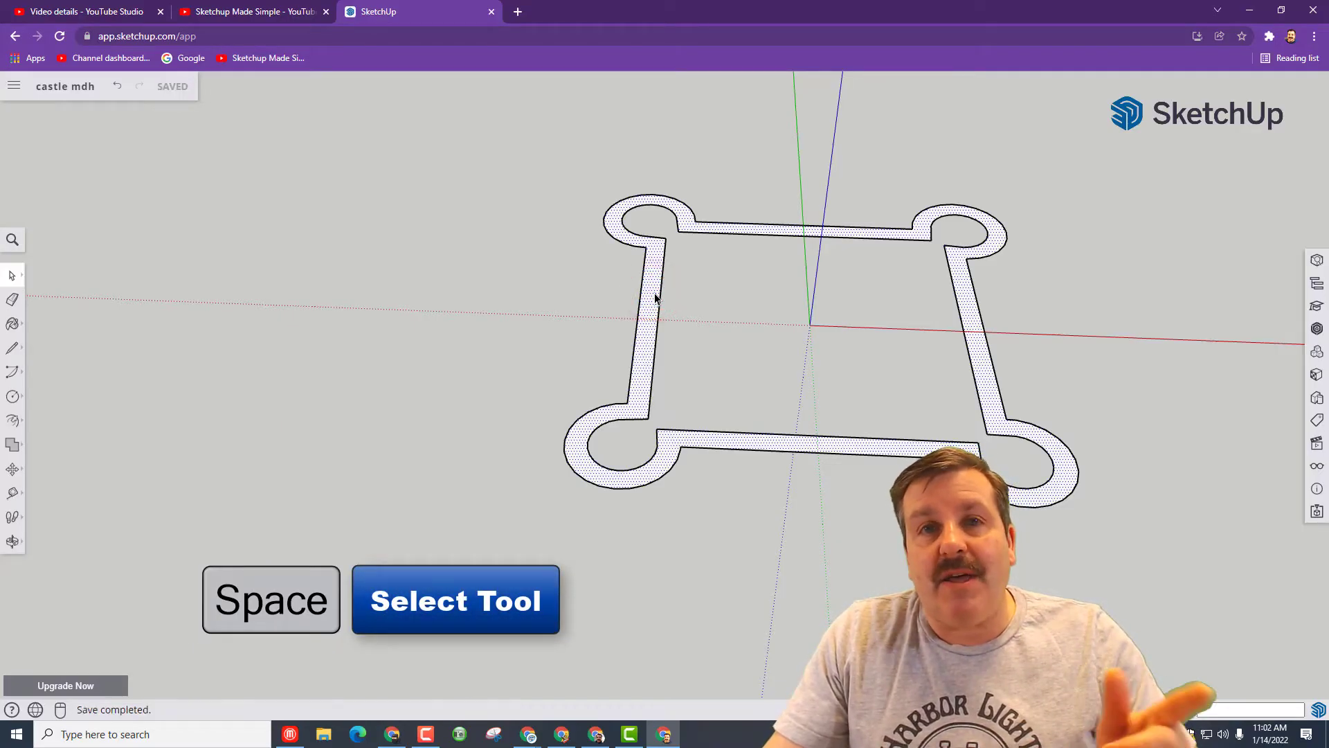
pyautogui.press('p')
pyautogui.click(650, 298)
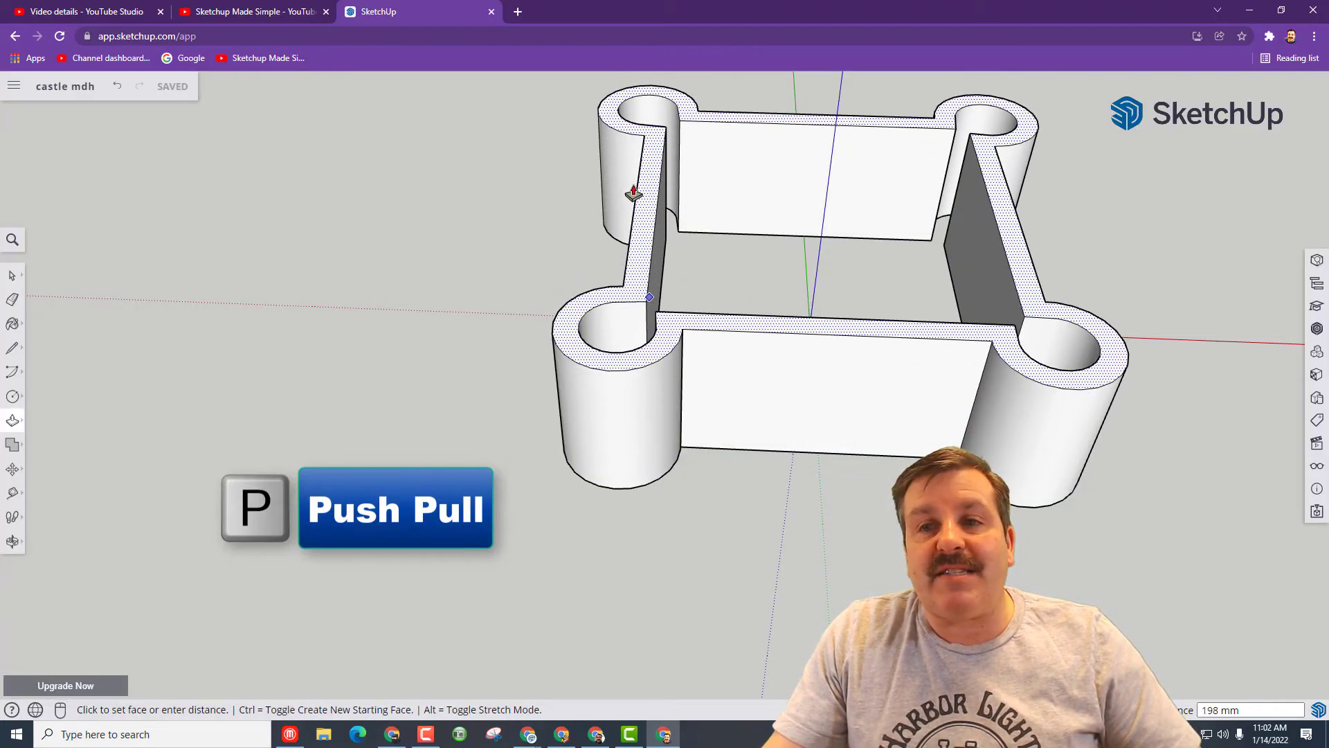
pyautogui.write('225')
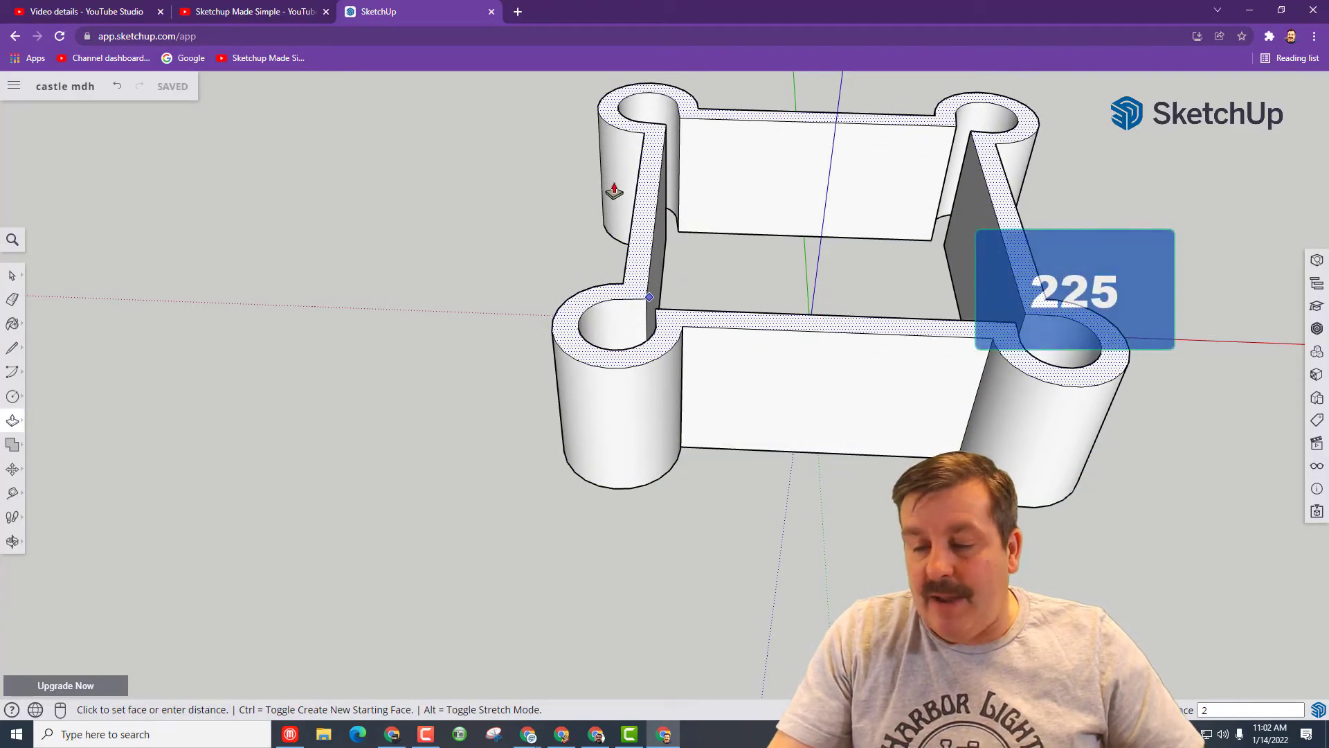
pyautogui.press('Return')
pyautogui.scroll(-2, 283, 159)
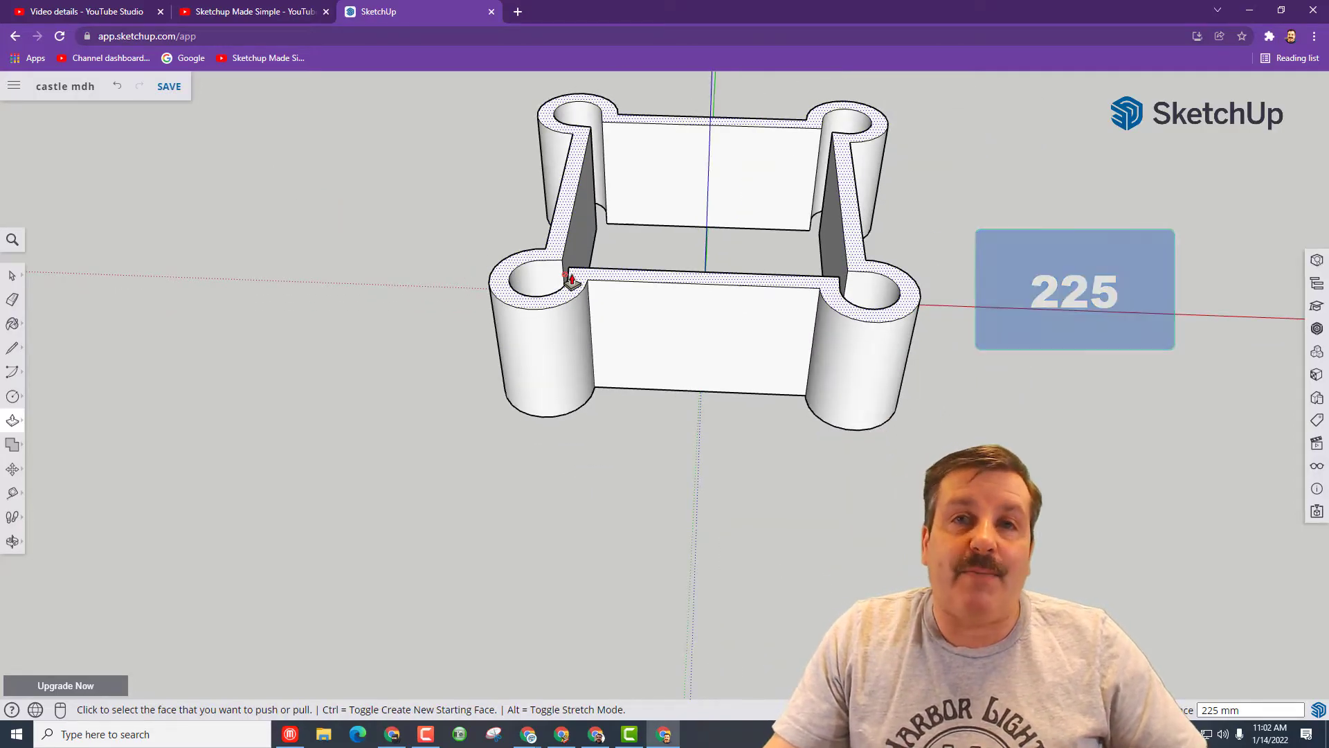
# Push/Pull the top face of the walls up another 100 mm as a new starting face, creating a separate upper tier.
pyautogui.press('space')
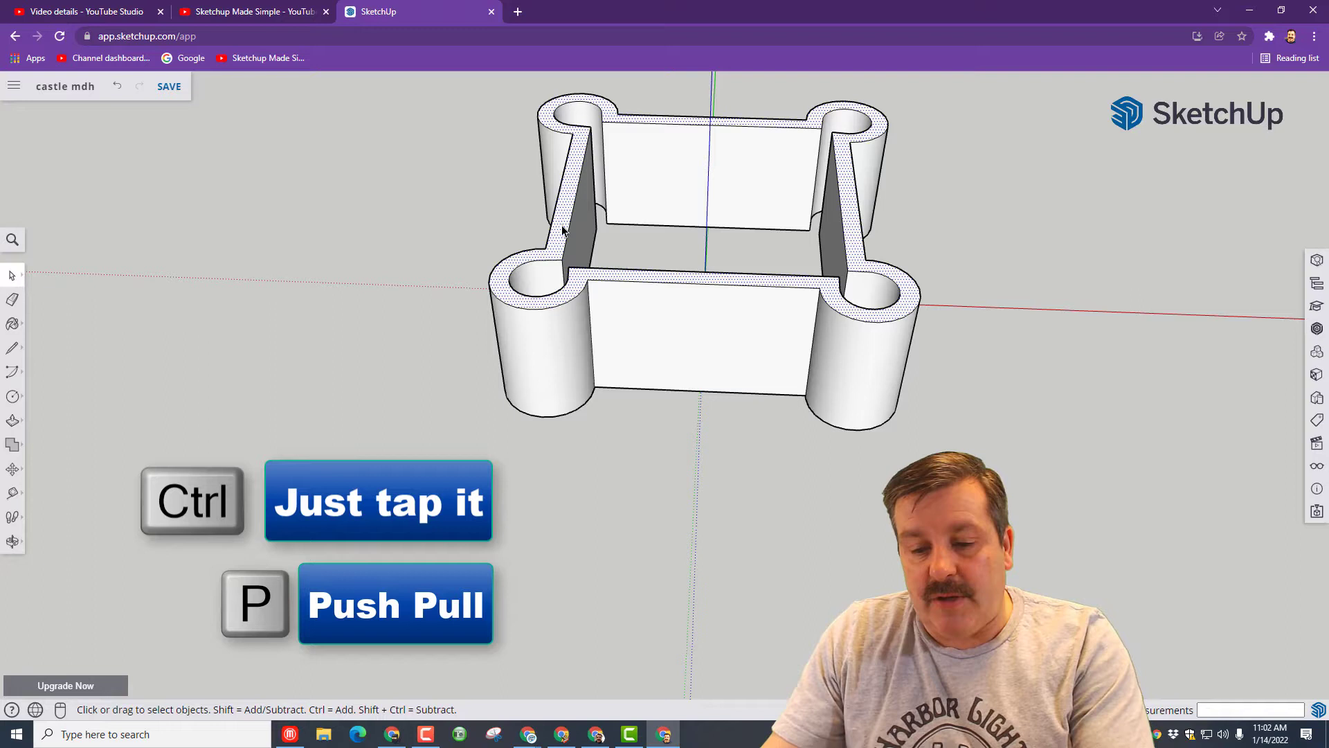
pyautogui.press('p')
pyautogui.click(562, 226)
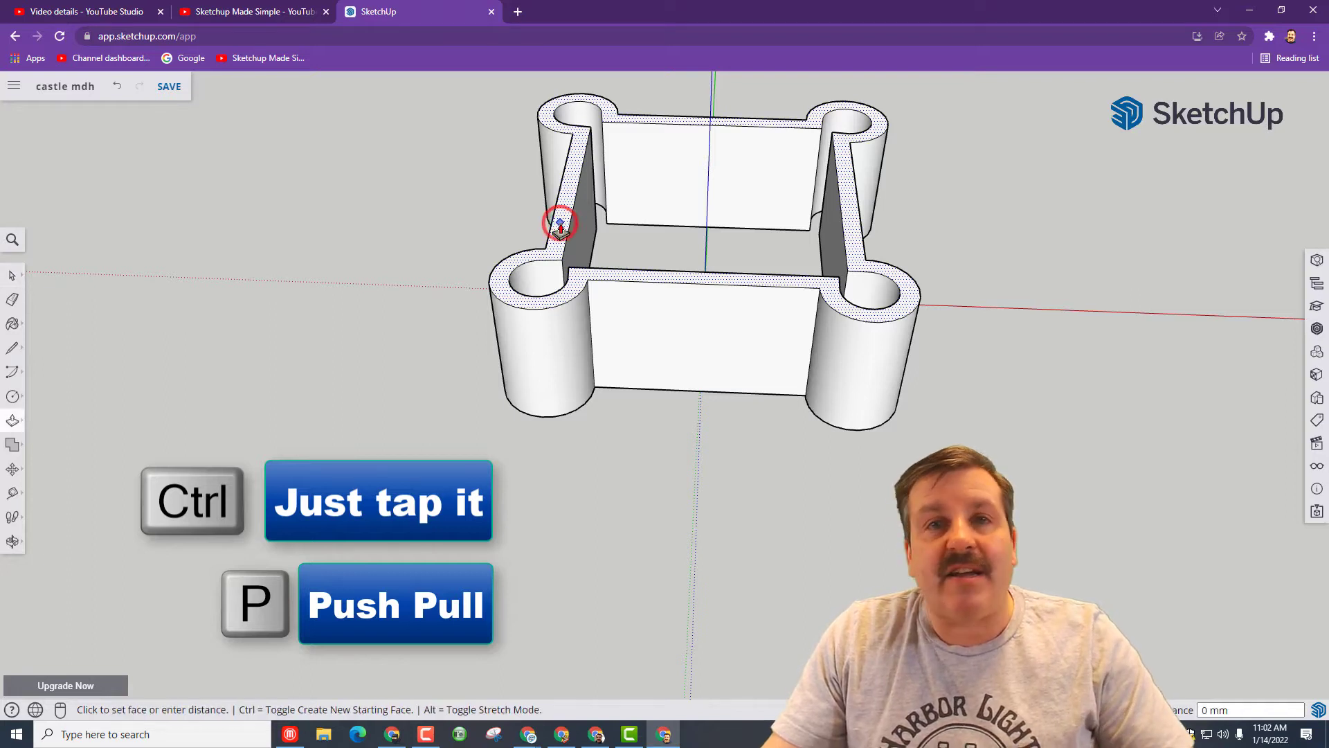
pyautogui.press('ctrl')
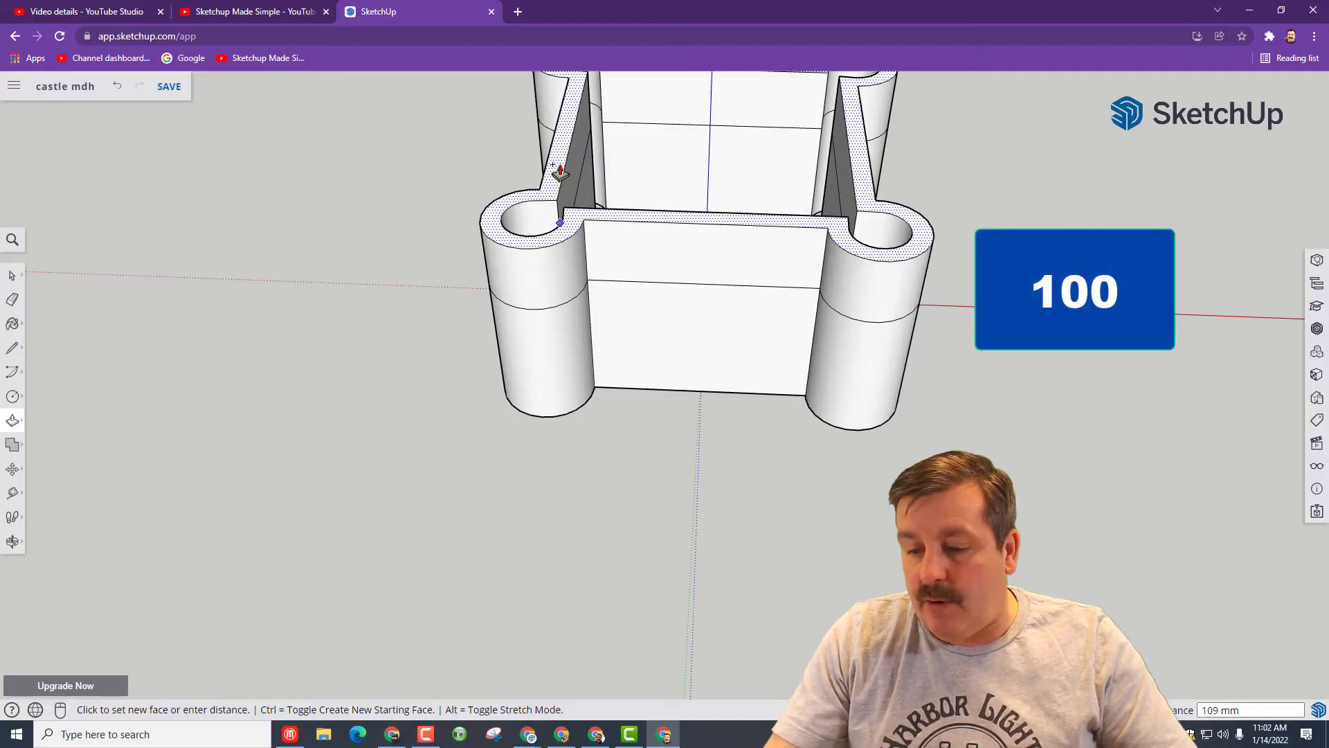
pyautogui.press('Return')
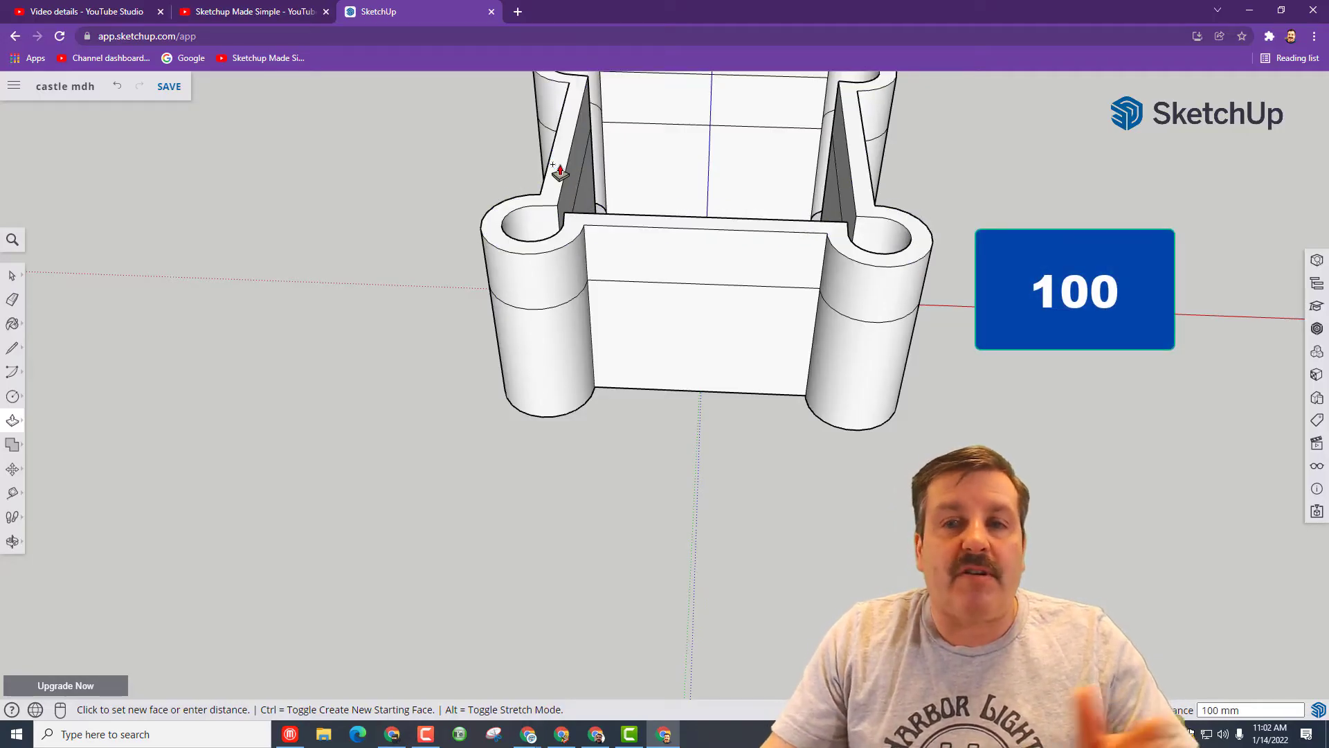
pyautogui.scroll(-3, 576, 194)
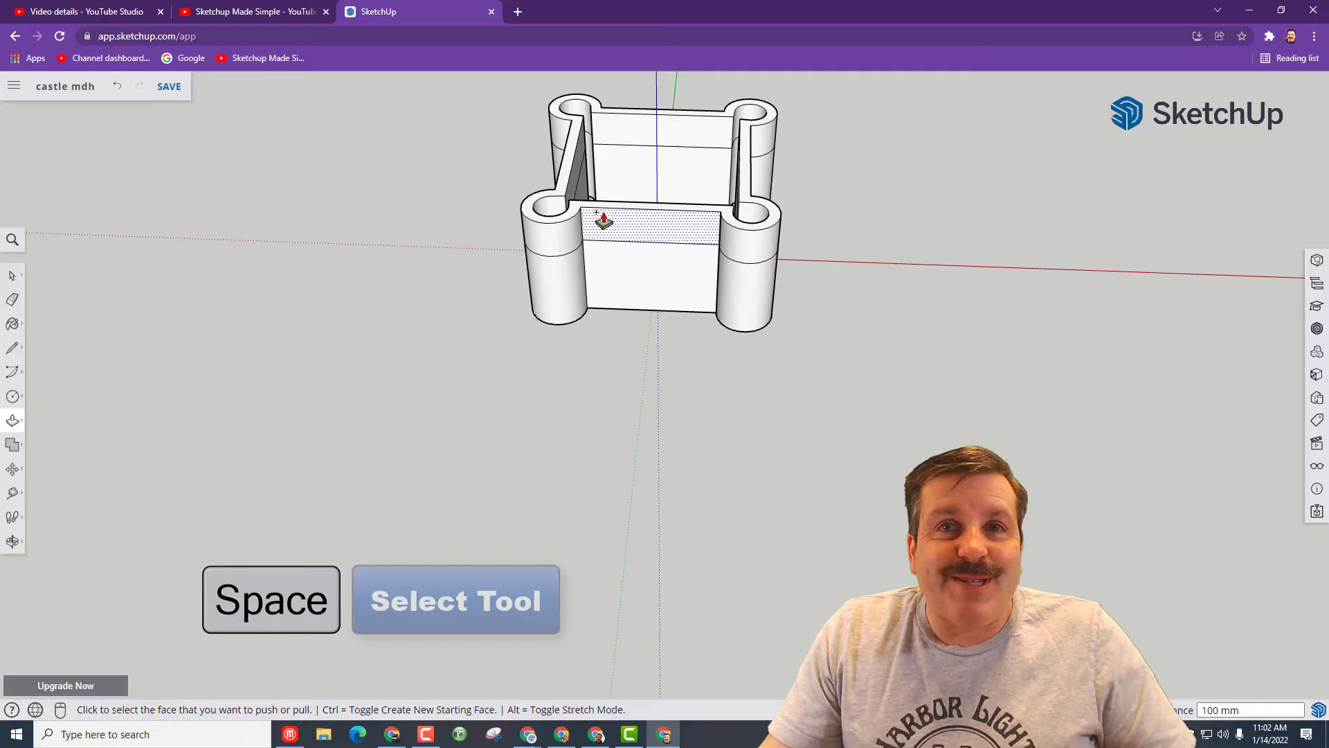
# Scale the top face and its edges uniformly about the centre by 1.25 so the upper tier flares outward.
pyautogui.press('space')
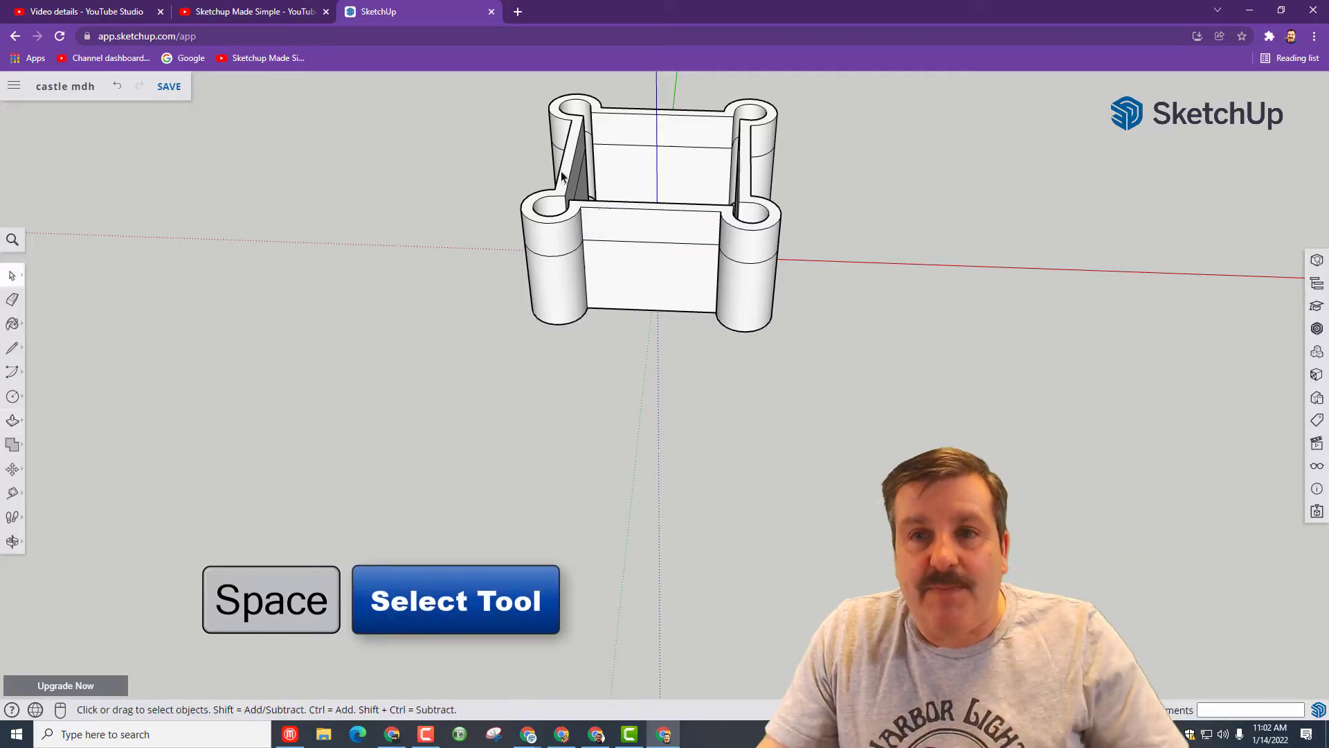
pyautogui.doubleClick(563, 179)
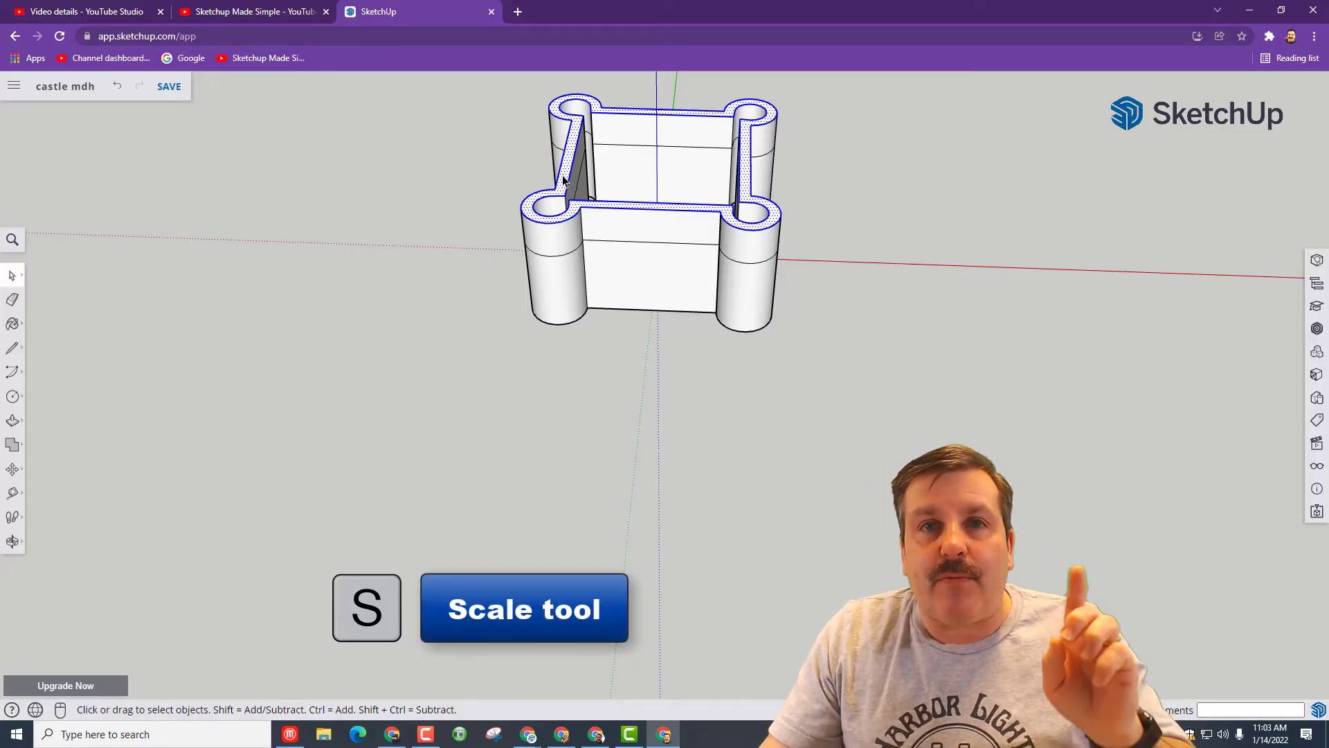
pyautogui.press('s')
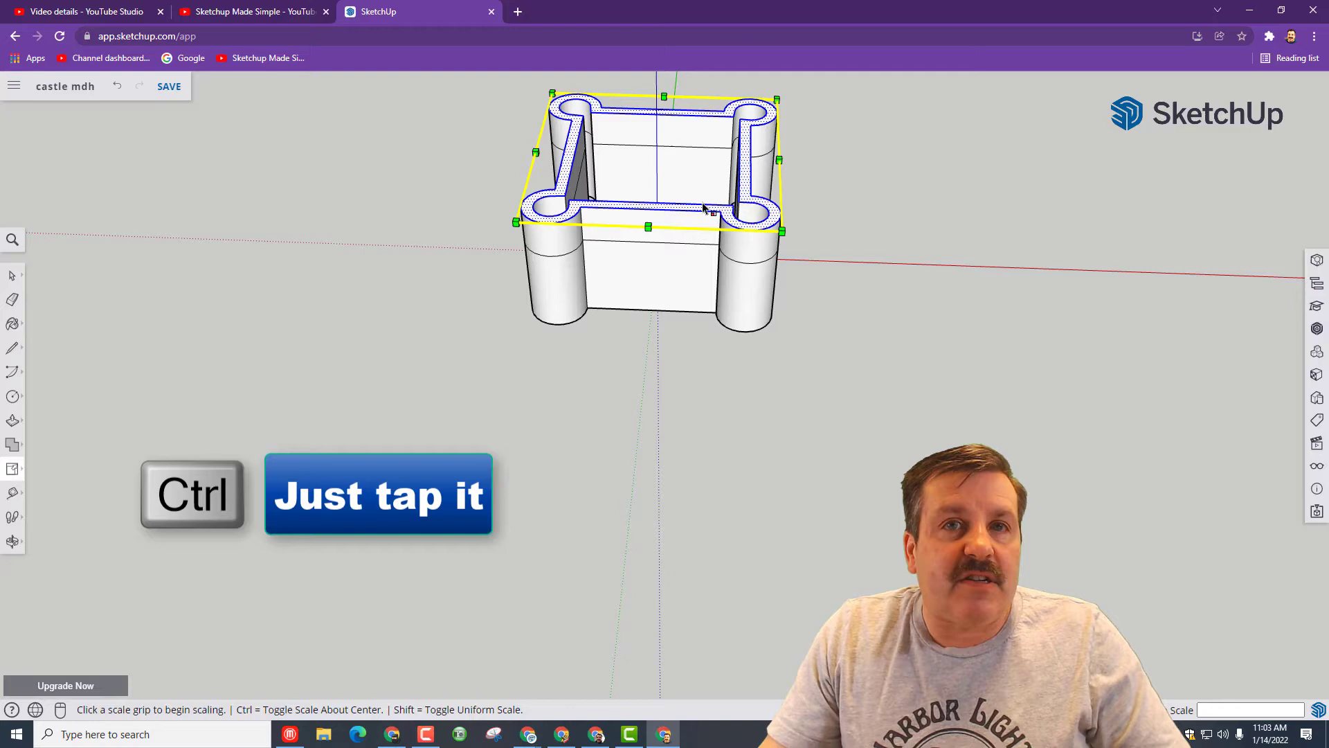
pyautogui.press('ctrl')
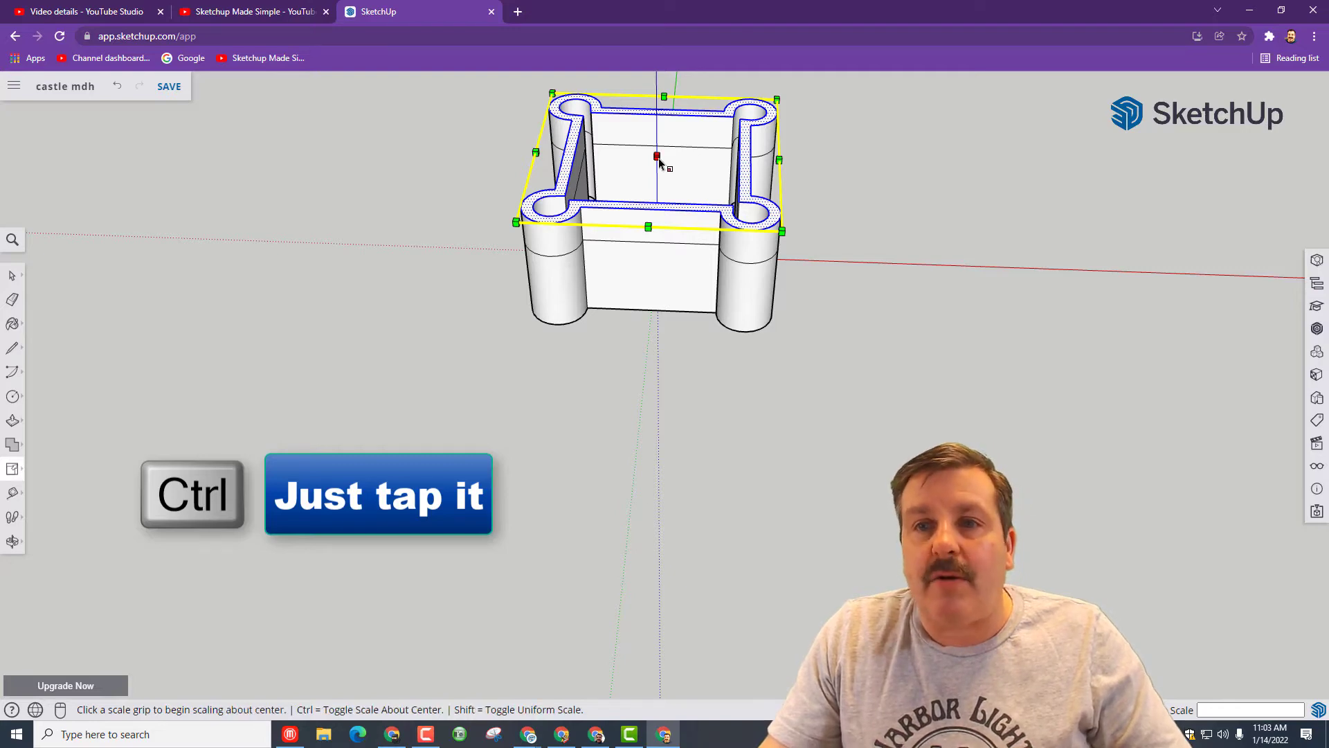
pyautogui.click(781, 232)
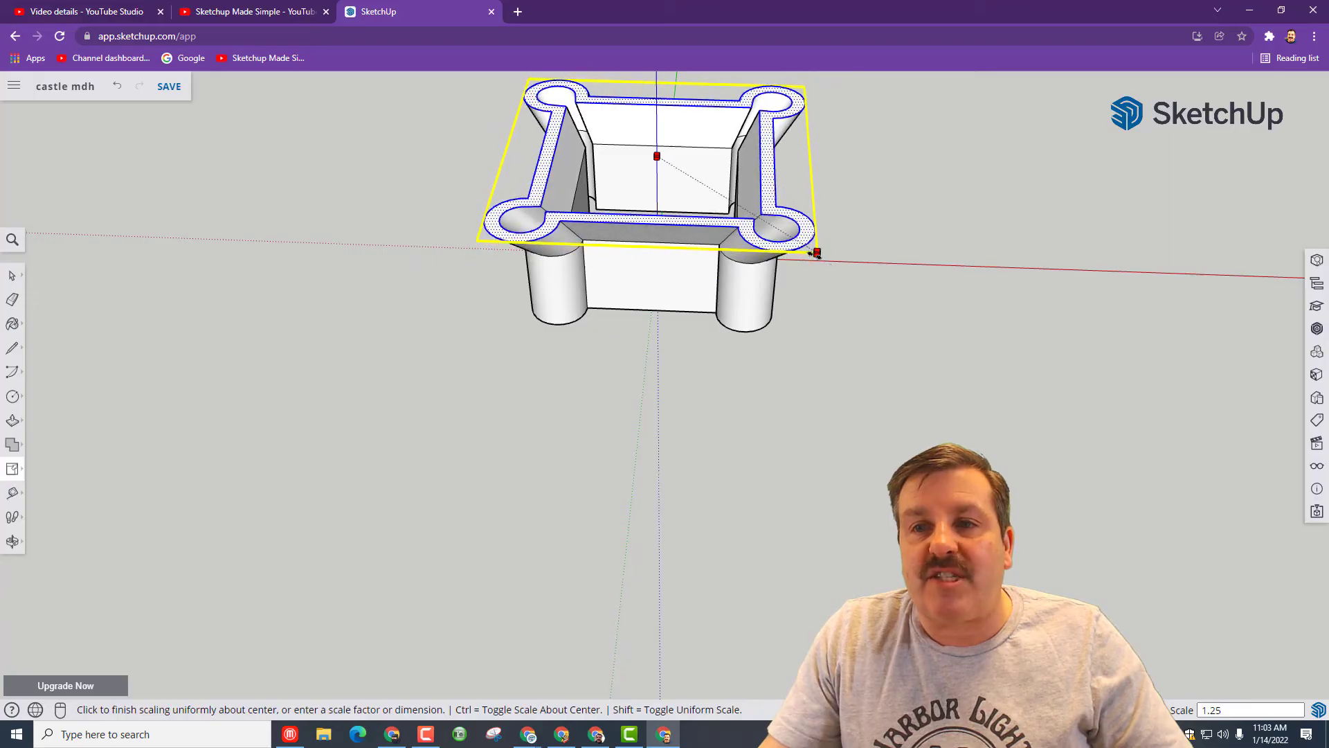
pyautogui.click(815, 254)
pyautogui.press('o')
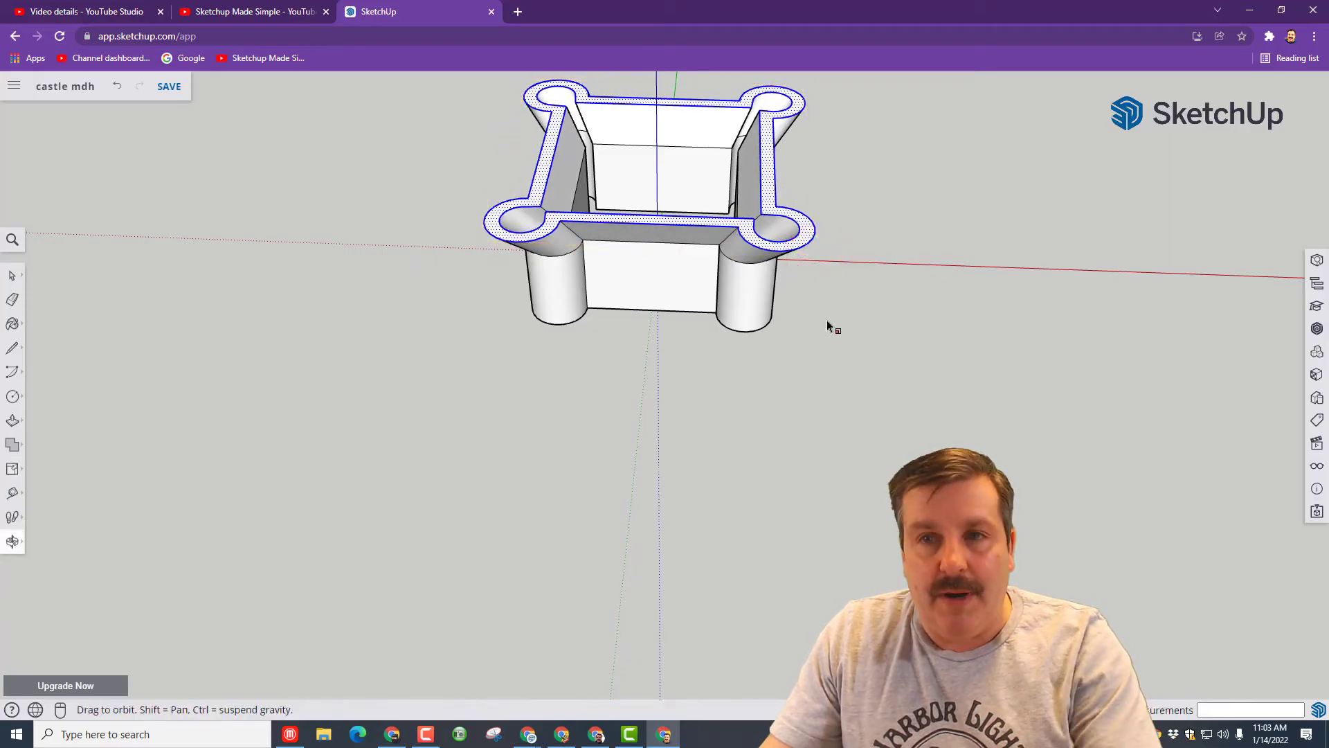
pyautogui.moveTo(723, 359); pyautogui.dragTo(770, 220)
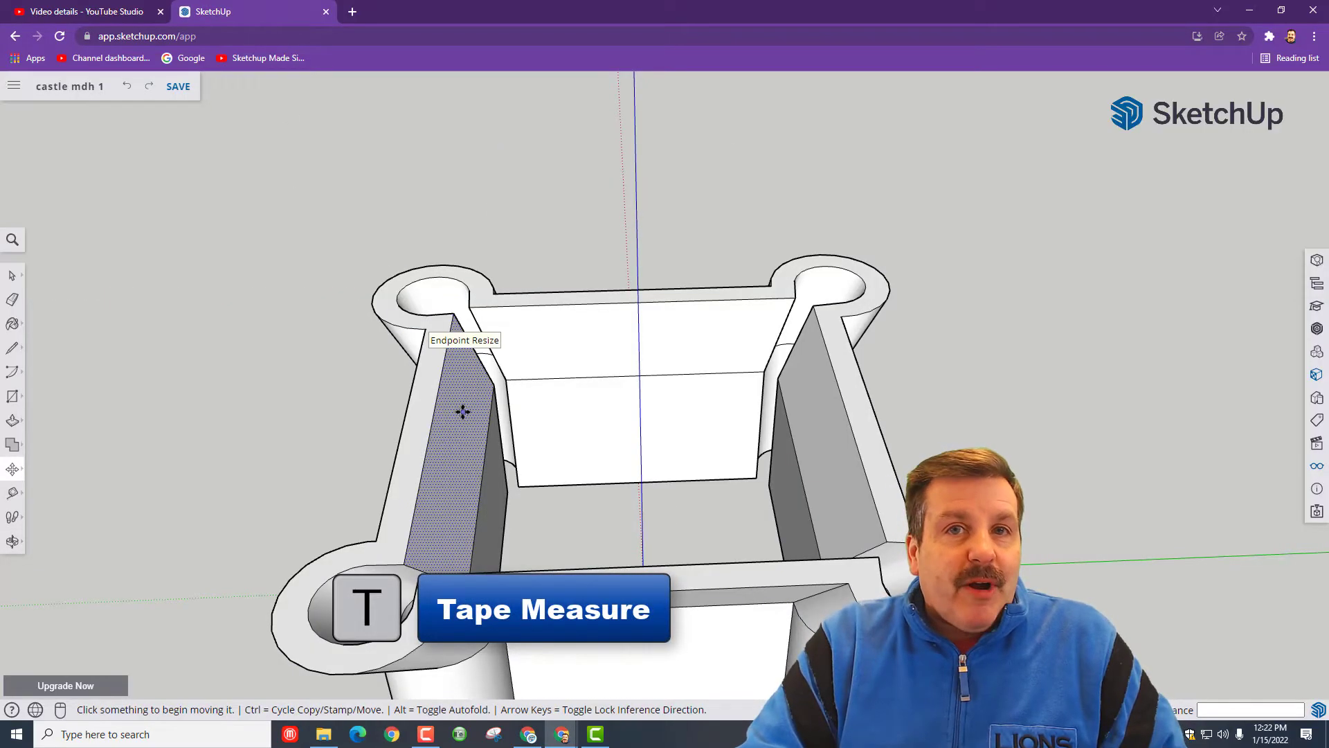
# Place a guide point 25 mm from the left tower corner along the near wall's outer top edge.
pyautogui.press('t')
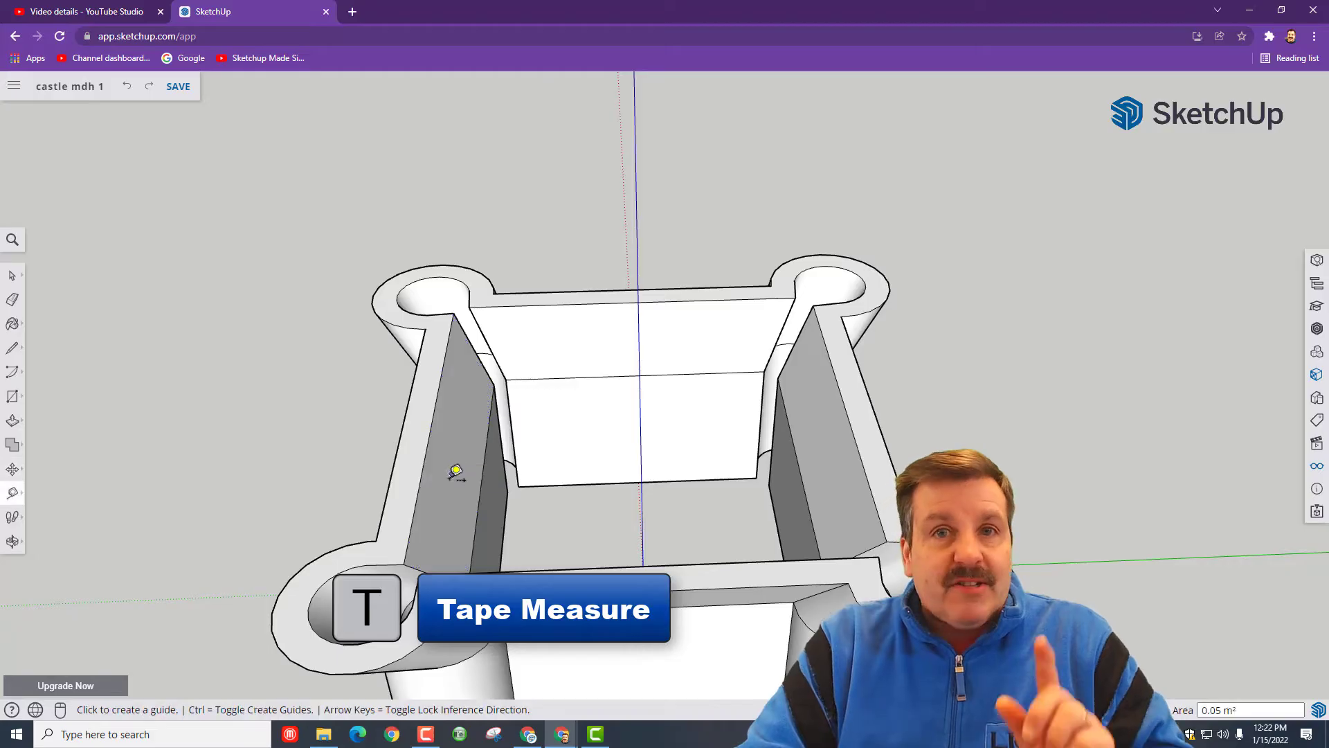
pyautogui.scroll(5, 376, 540)
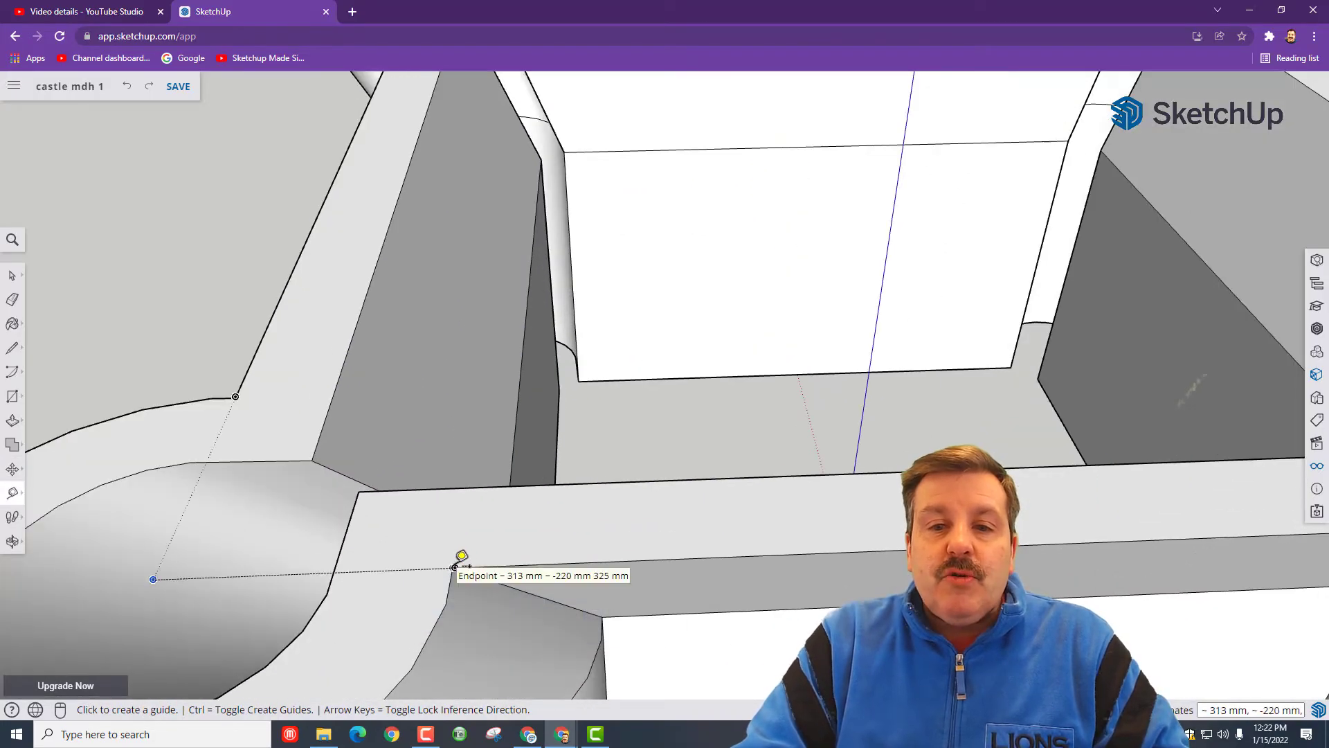
pyautogui.click(453, 568)
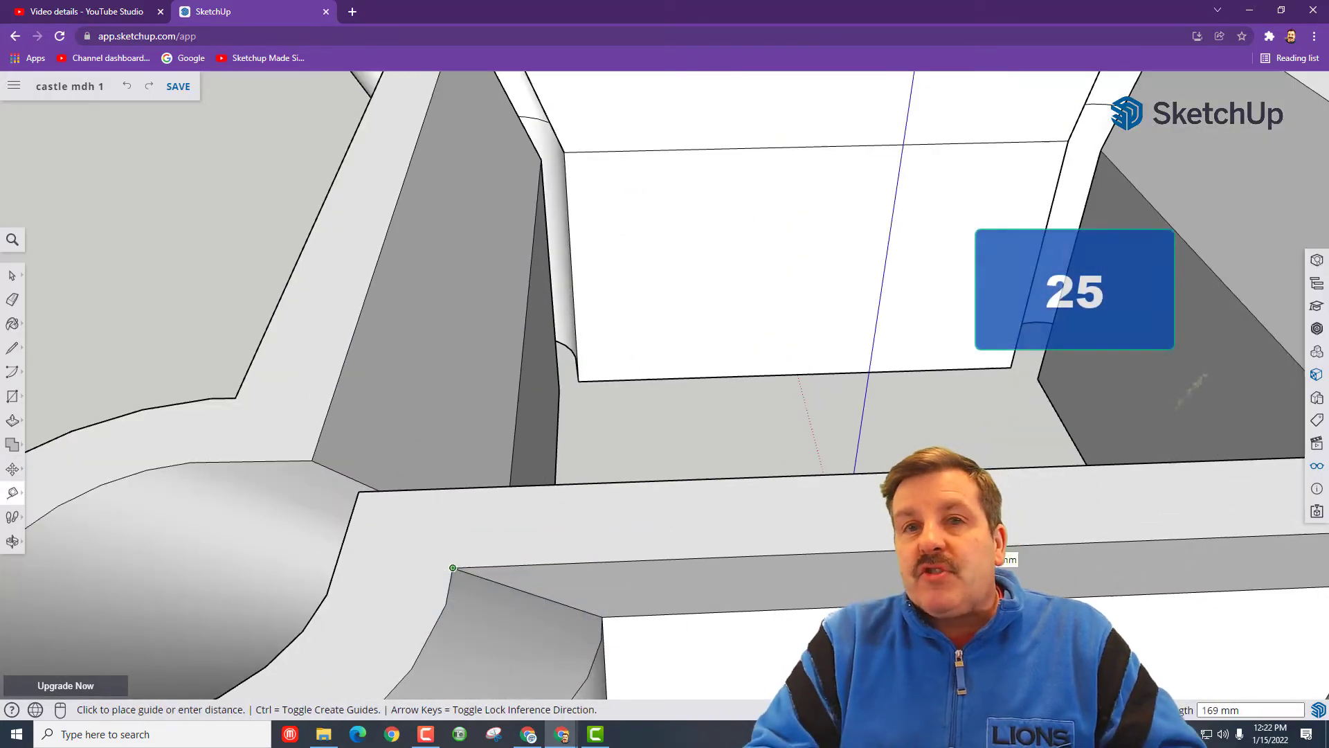
pyautogui.write('25')
pyautogui.press('Return')
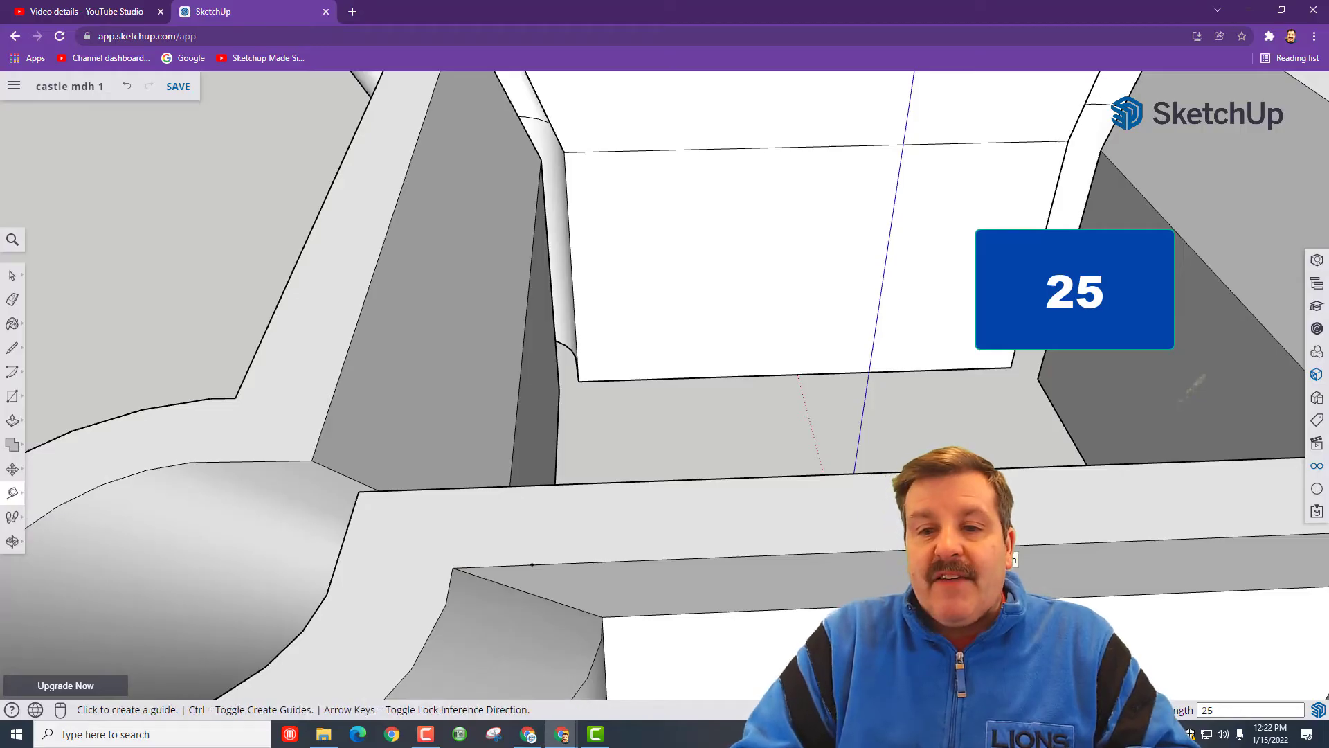
# Place a guide point 25 mm from the right tower corner along the near wall's outer top edge.
pyautogui.scroll(-5, 943, 576)
pyautogui.press('h')
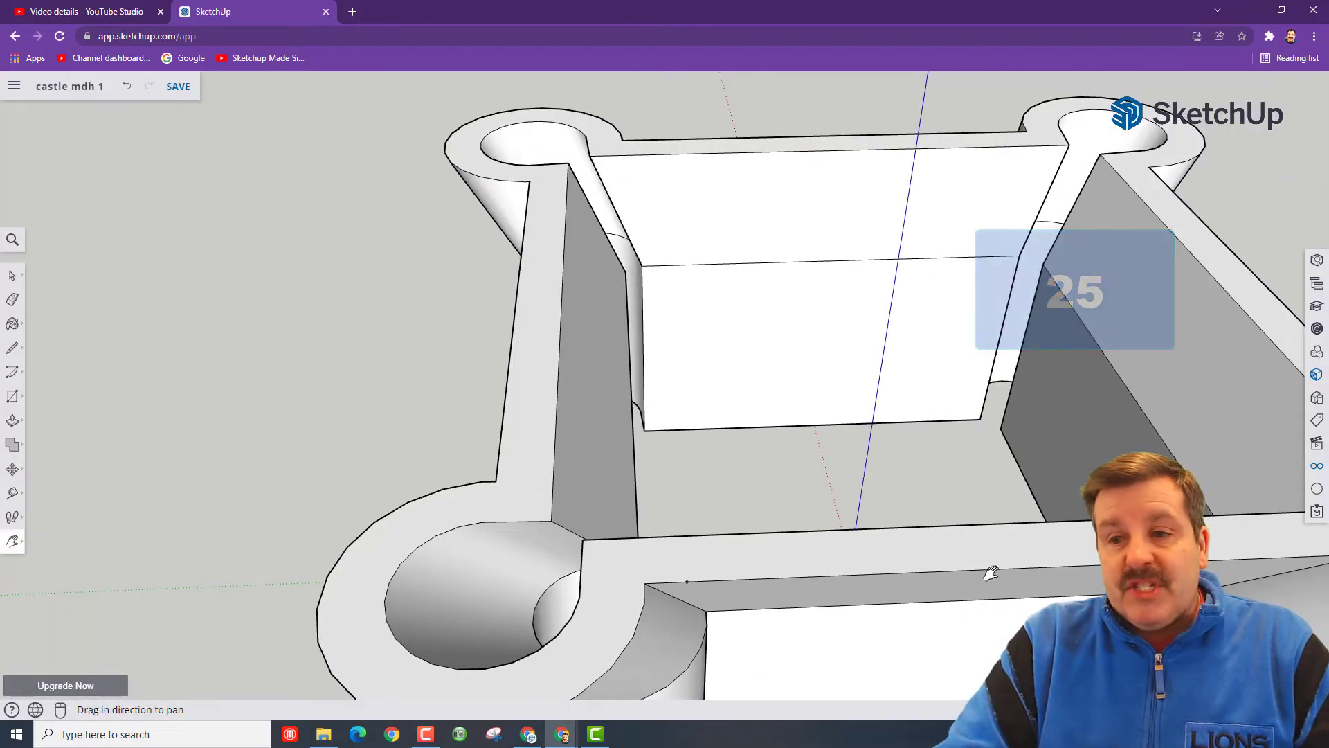
pyautogui.moveTo(943, 577); pyautogui.dragTo(626, 585)
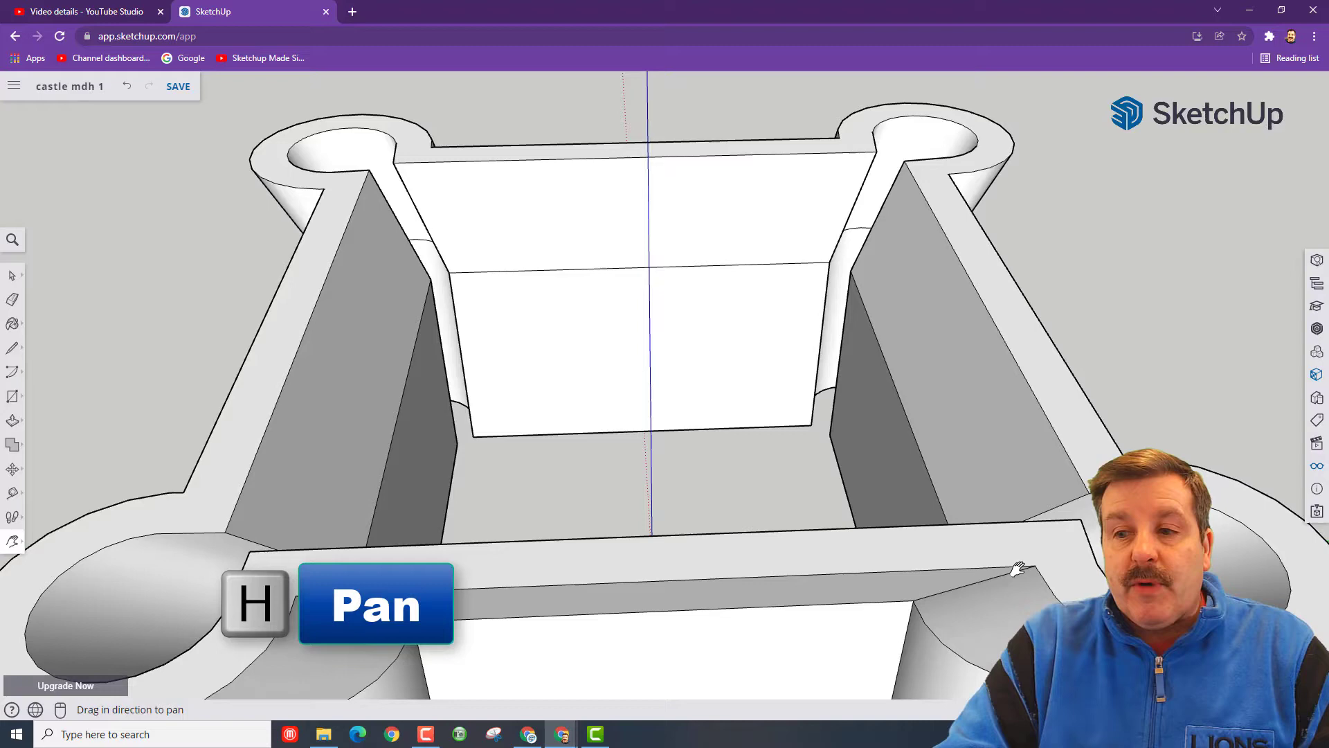
pyautogui.press('t')
pyautogui.scroll(5, 1053, 567)
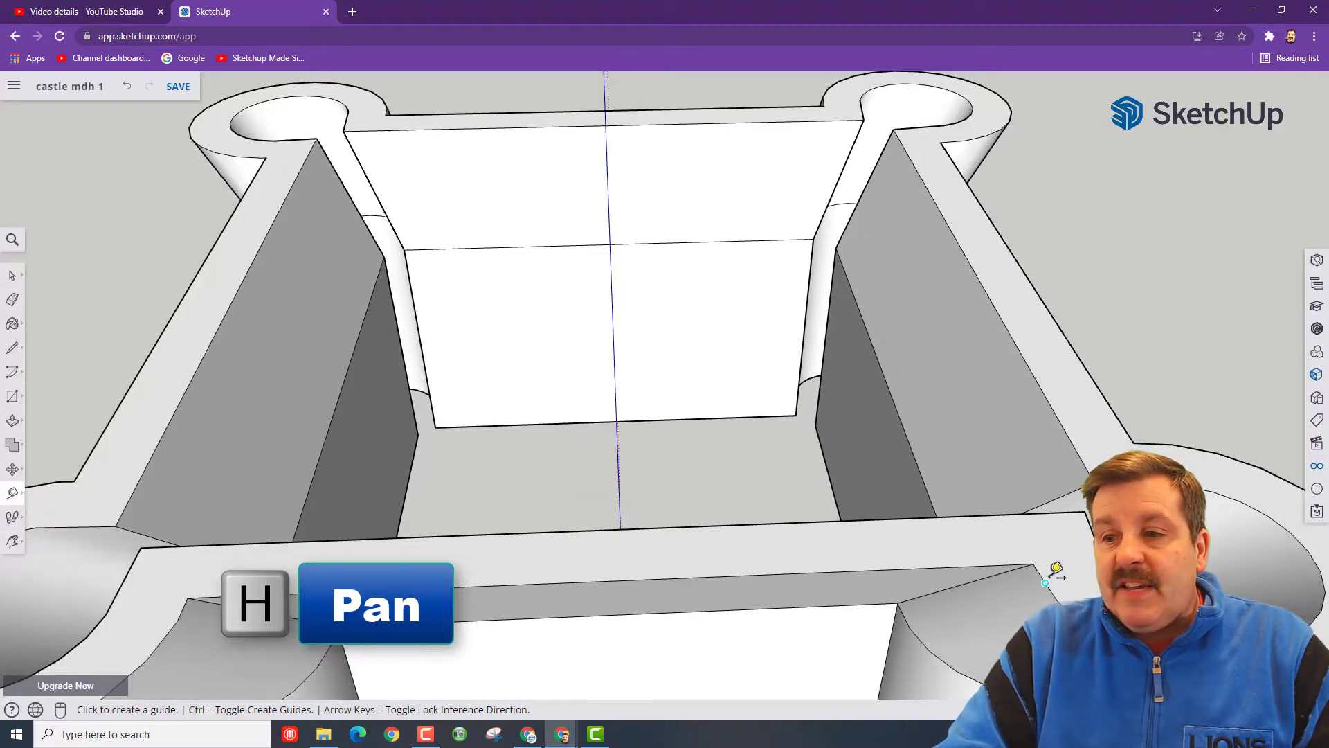
pyautogui.scroll(2, 1036, 530)
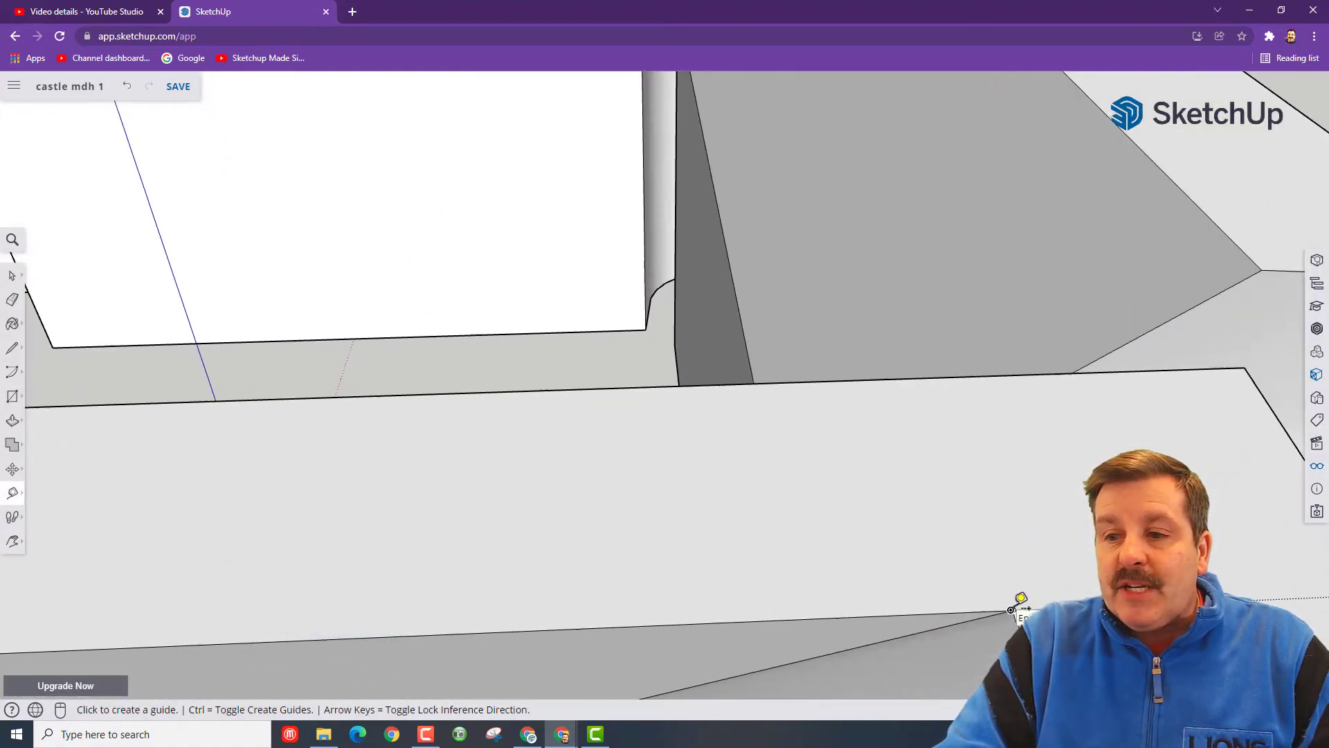
pyautogui.click(1012, 609)
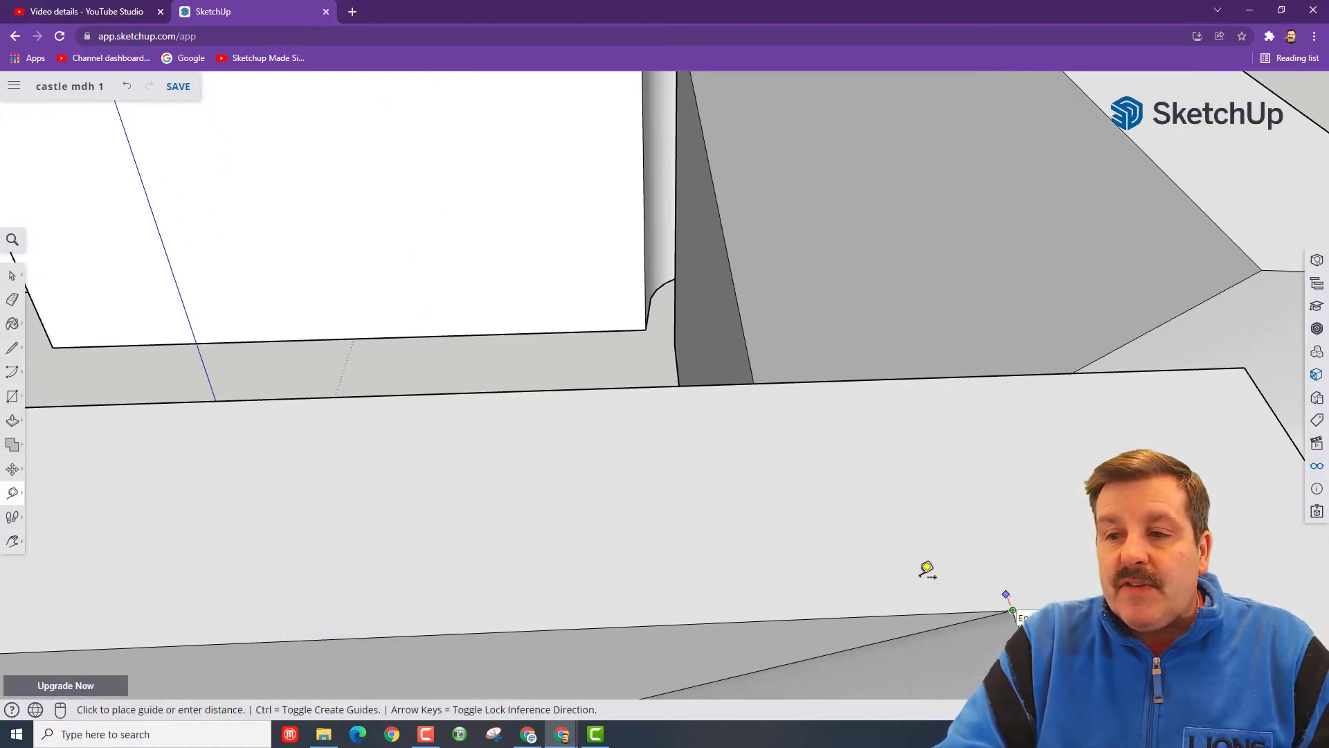
pyautogui.click(533, 625)
pyautogui.scroll(3, 516, 578)
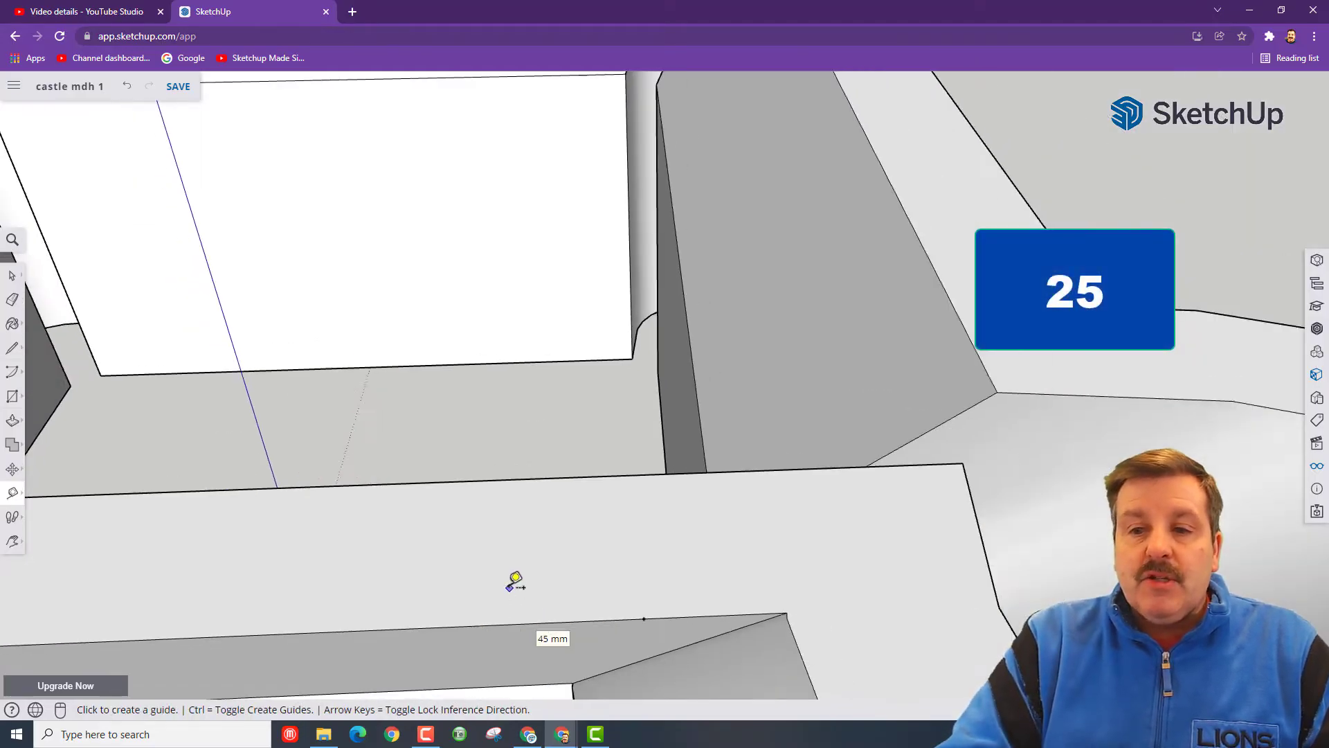
# Draw a 35 × 15 mm rectangle on top of the near wall, starting at the left guide point.
pyautogui.press('h')
pyautogui.moveTo(273, 582); pyautogui.dragTo(842, 526)
pyautogui.moveTo(320, 600); pyautogui.dragTo(588, 583)
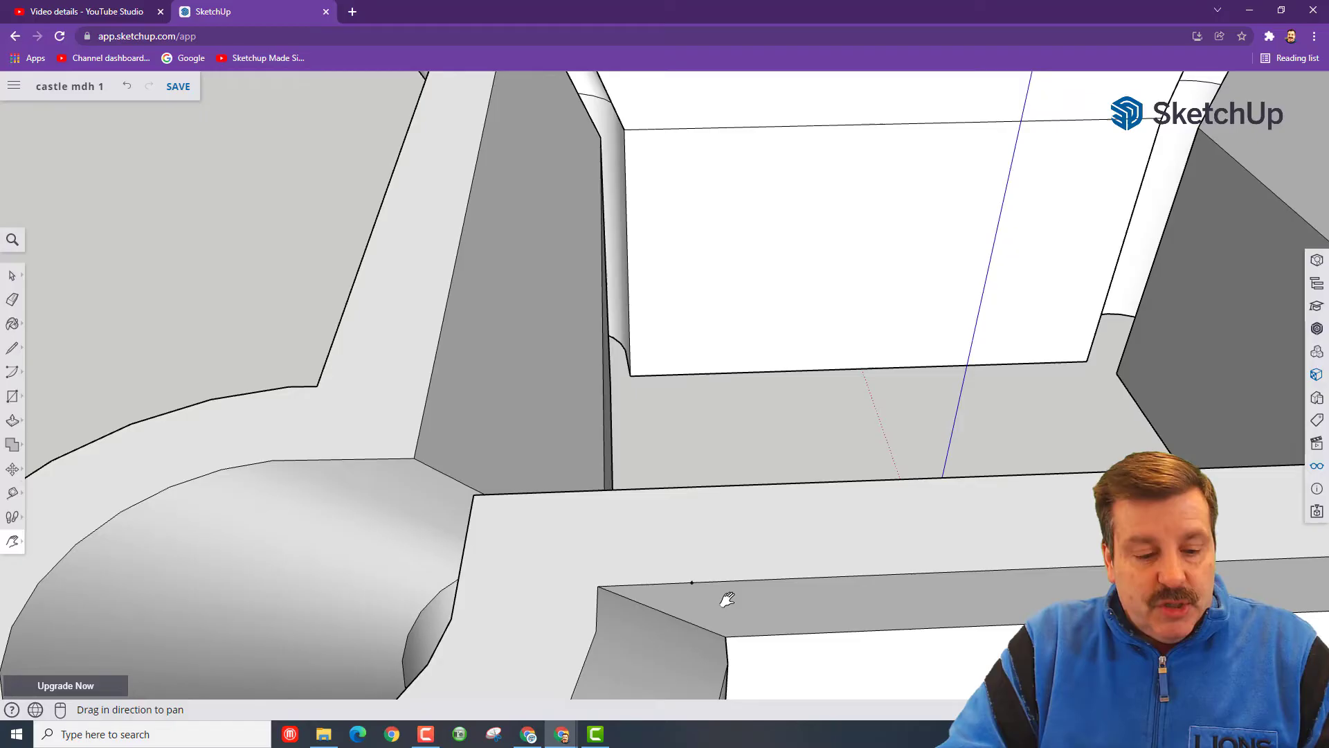
pyautogui.press('r')
pyautogui.click(691, 583)
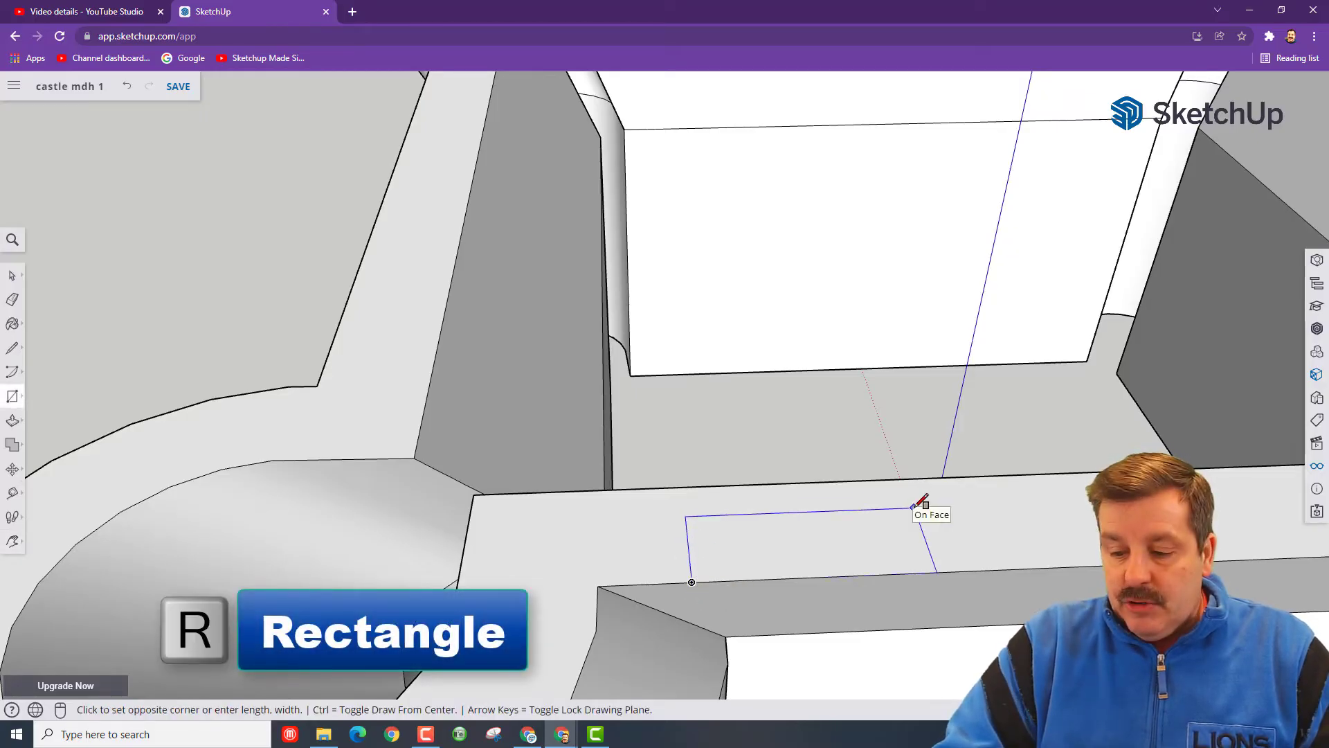
pyautogui.write('35,15')
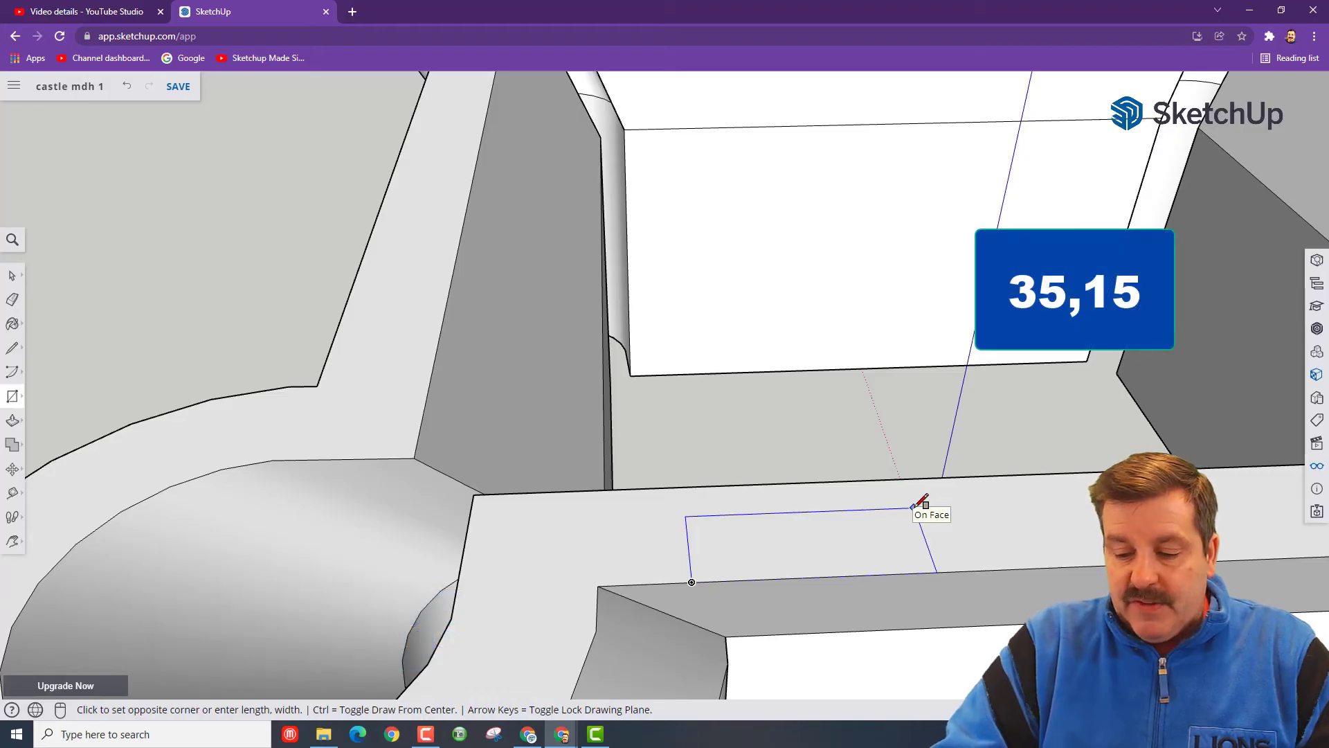
pyautogui.press('Return')
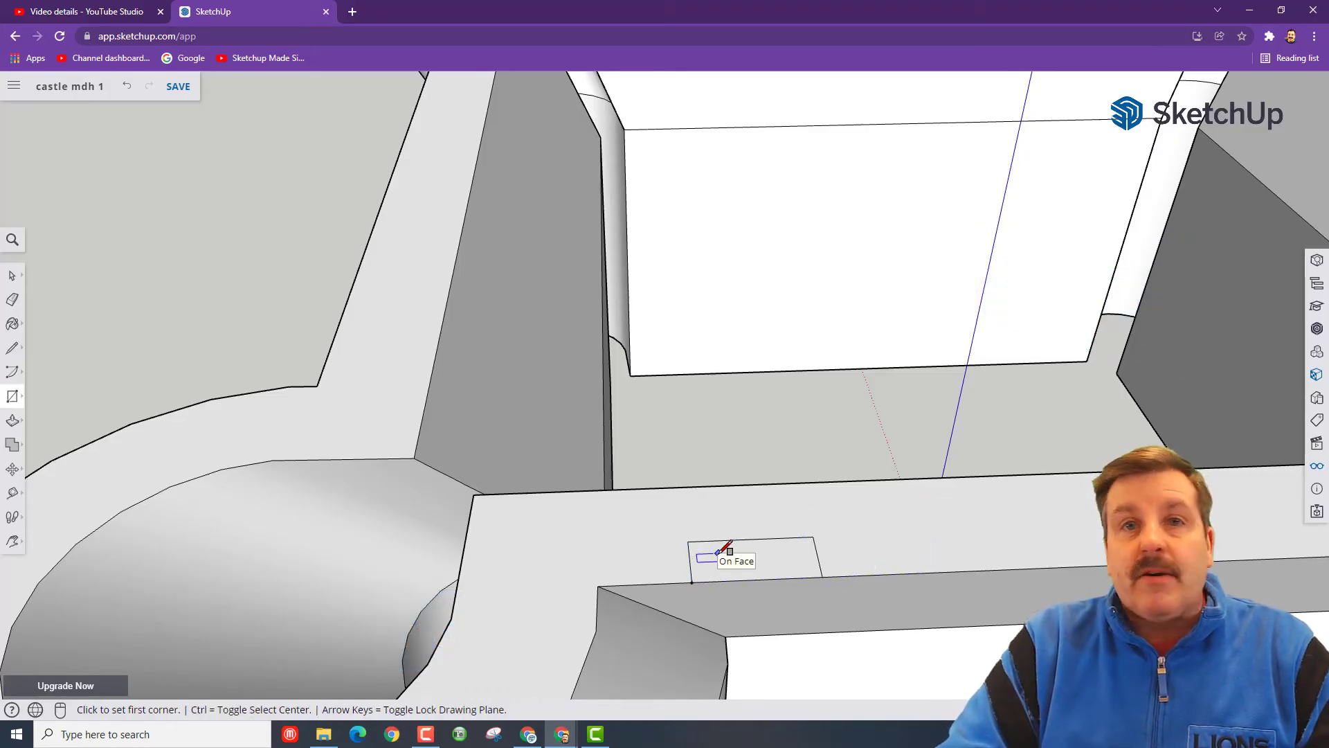
# Make the rectangle on top of the near wall a component with the definition name bp.
pyautogui.press('space')
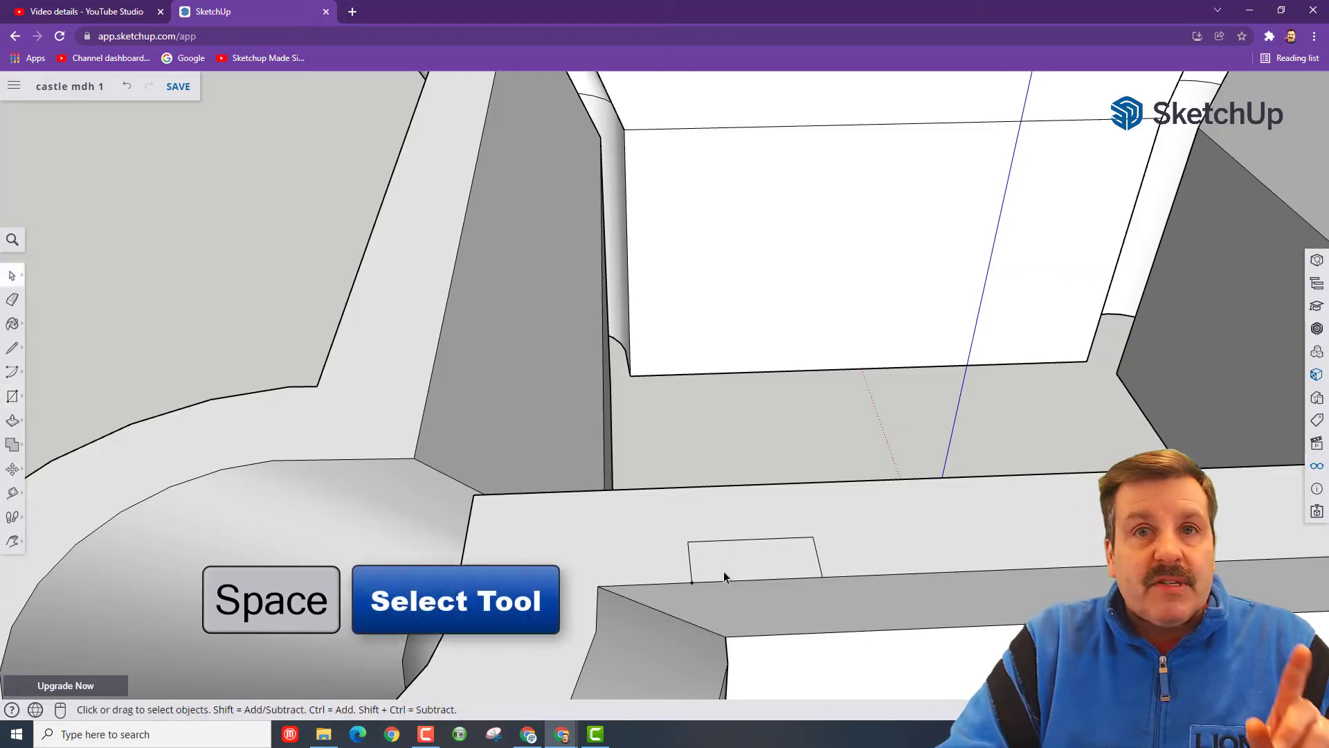
pyautogui.click(741, 562)
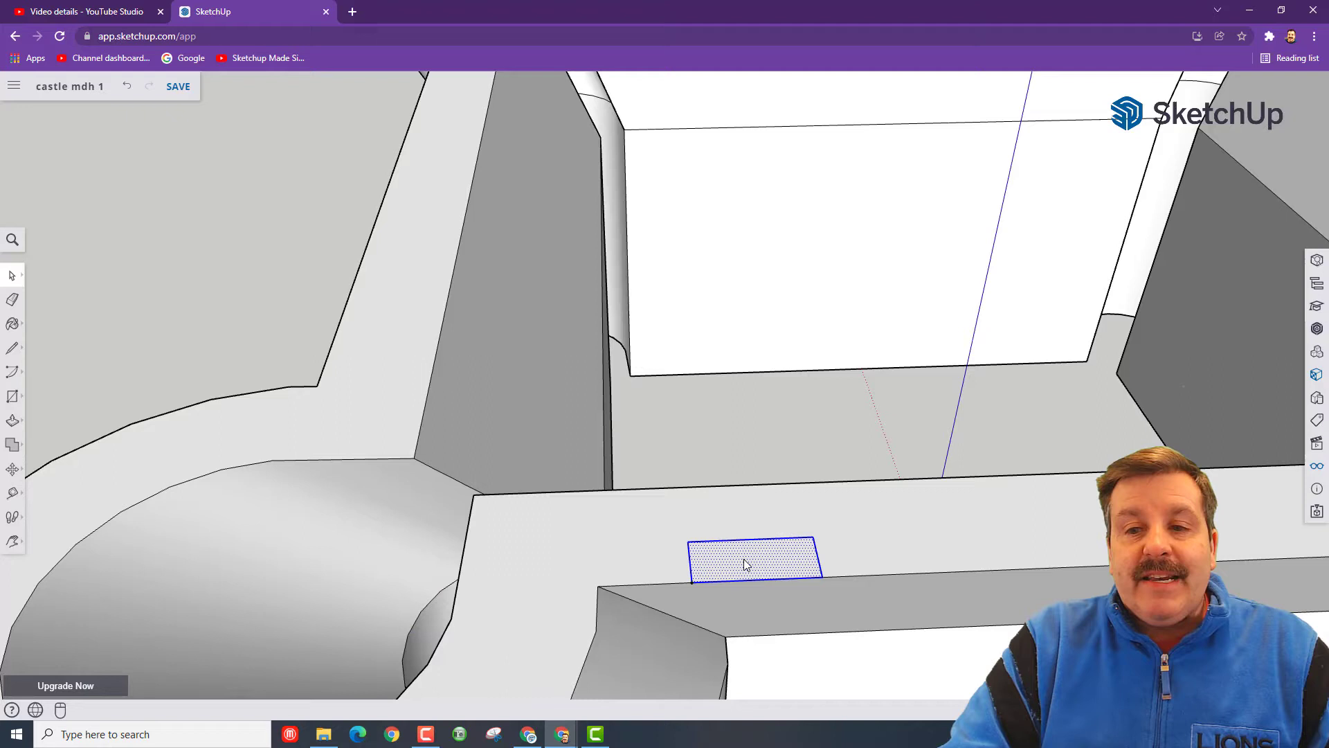
pyautogui.rightClick(745, 564)
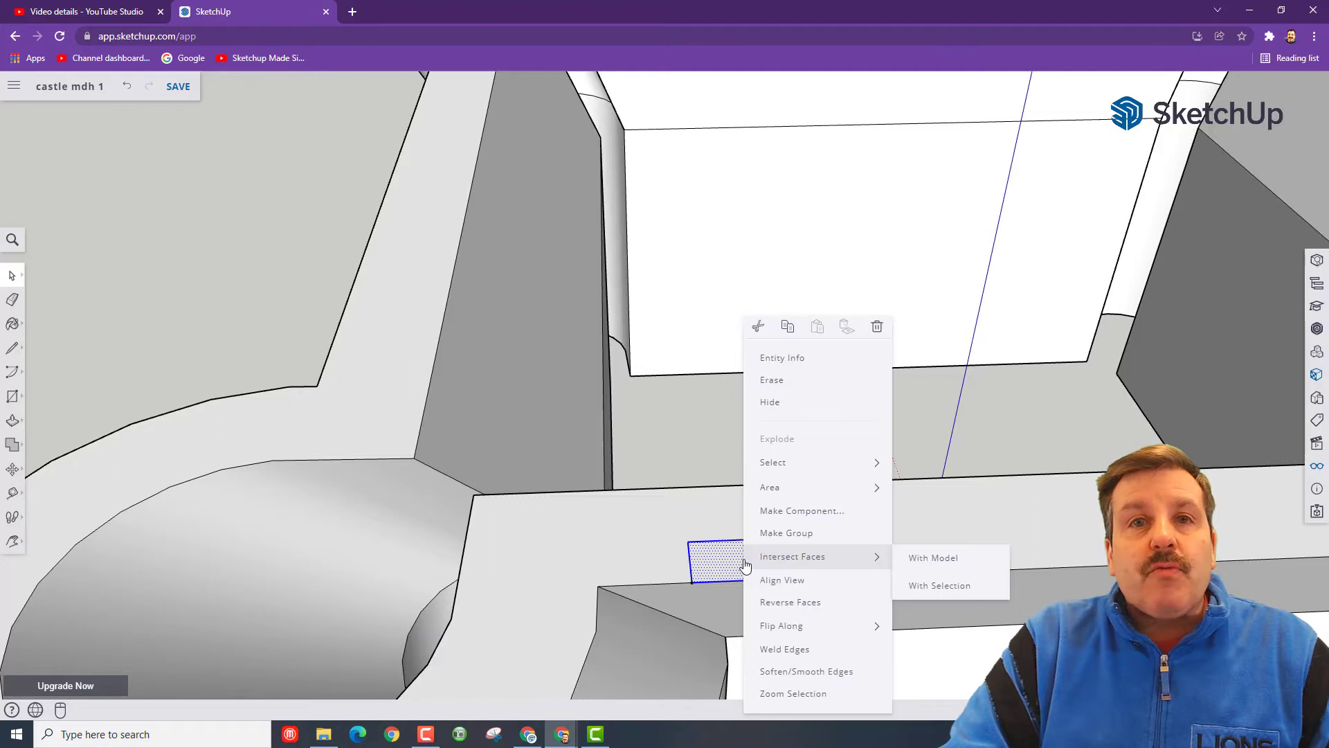
pyautogui.click(785, 512)
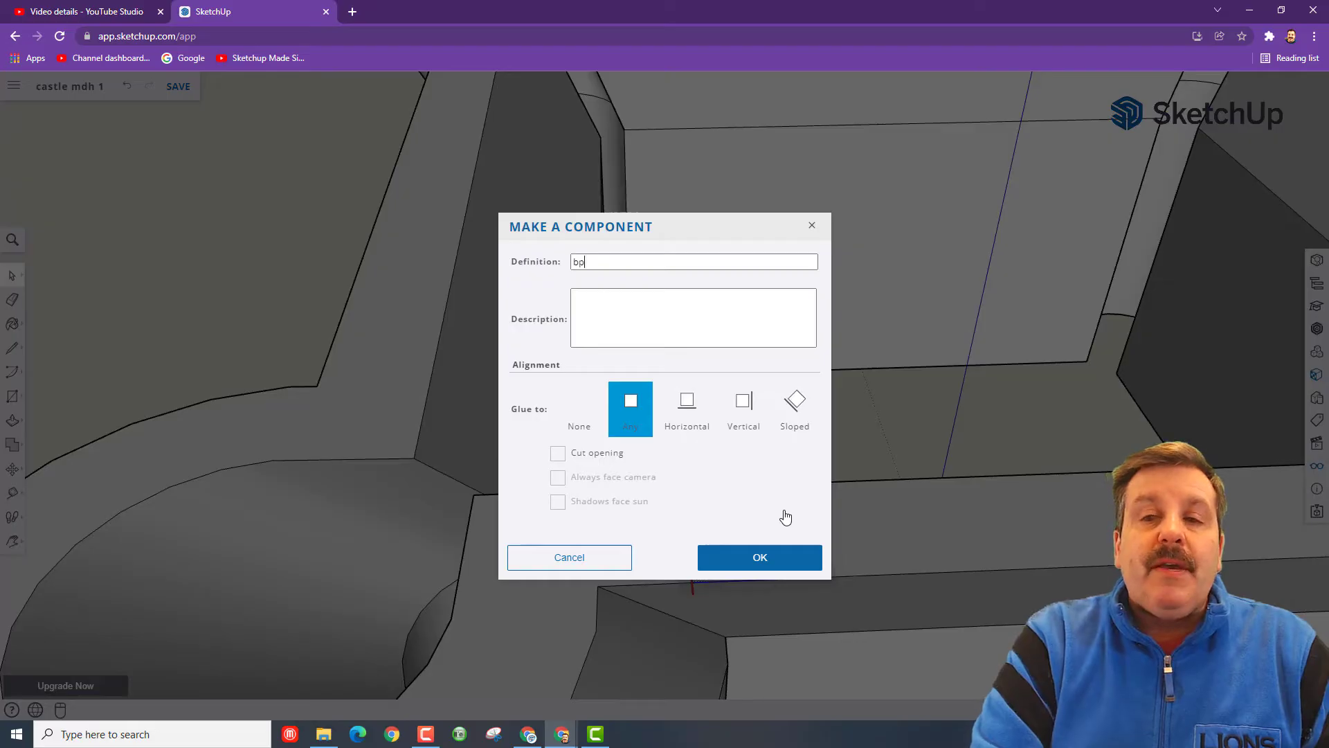
pyautogui.click(777, 551)
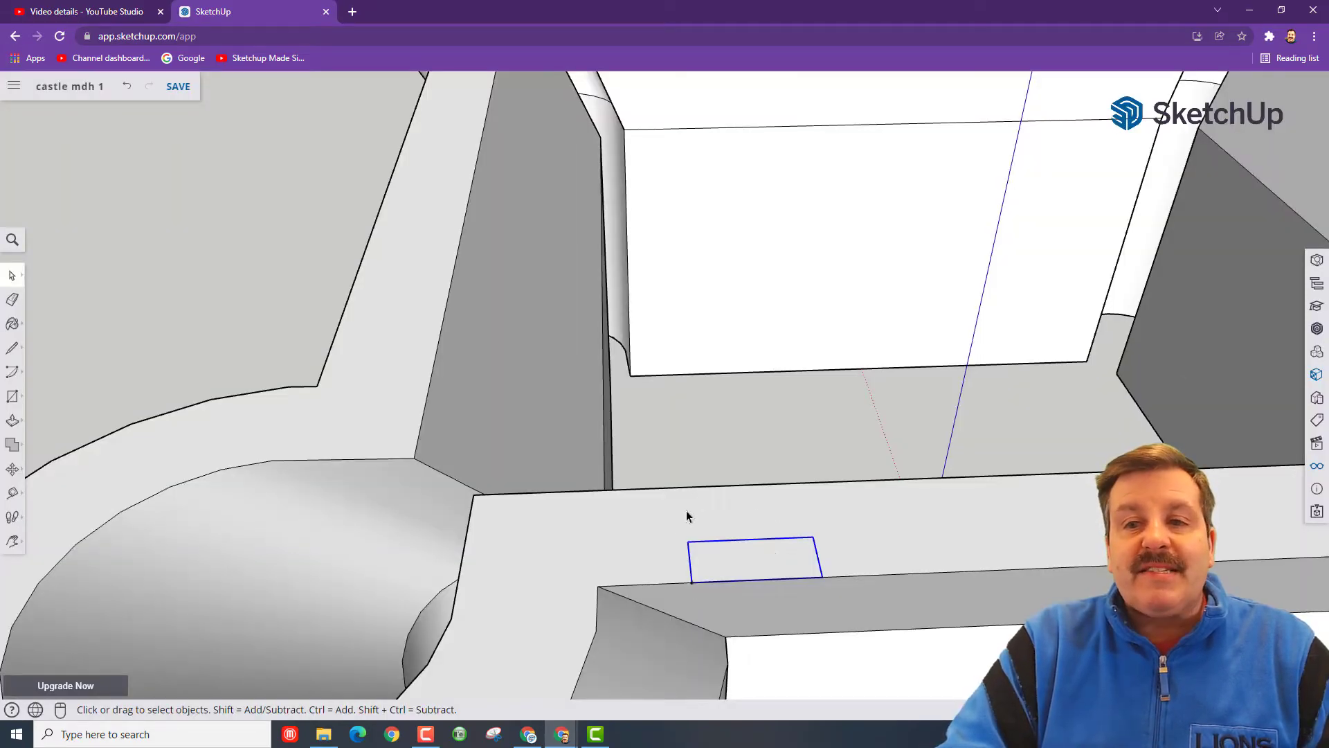
# Copy the bp component along the near wall's outer edge so its outer right corner lands on the right guide point.
pyautogui.click(615, 530)
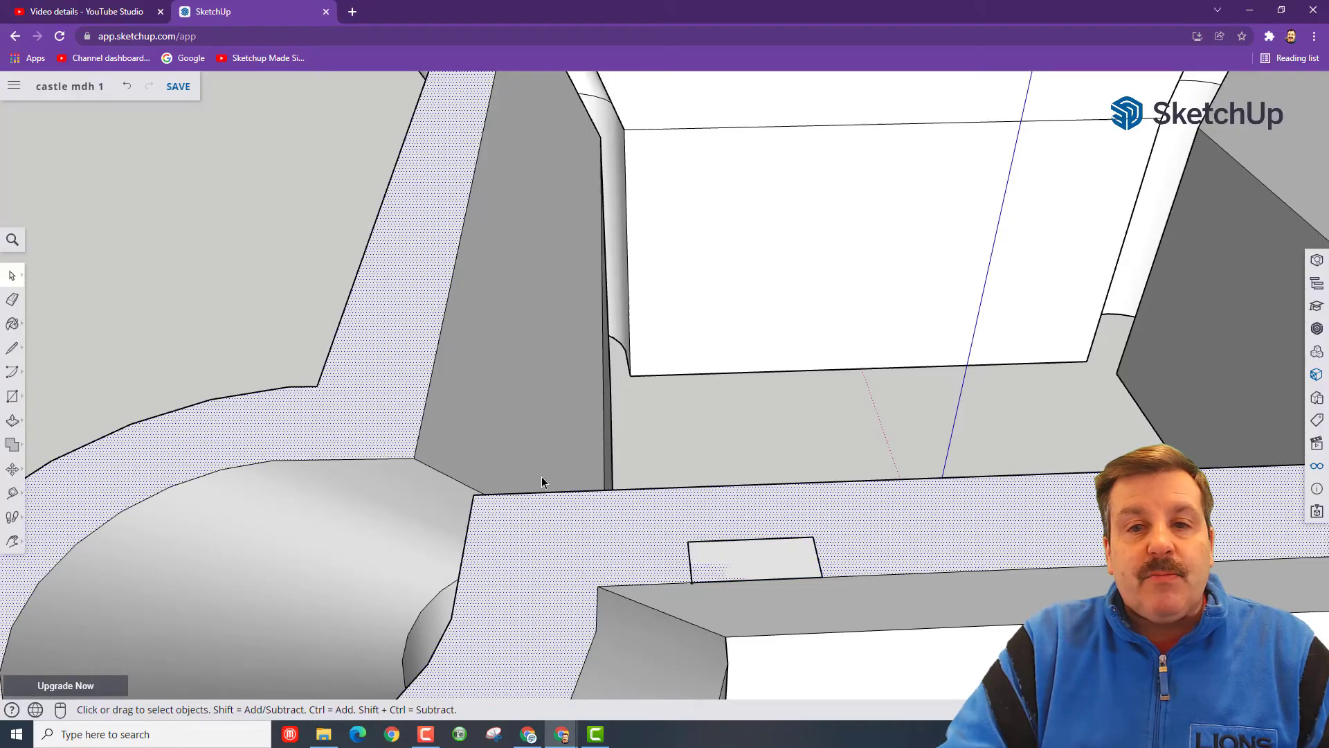
pyautogui.click(753, 567)
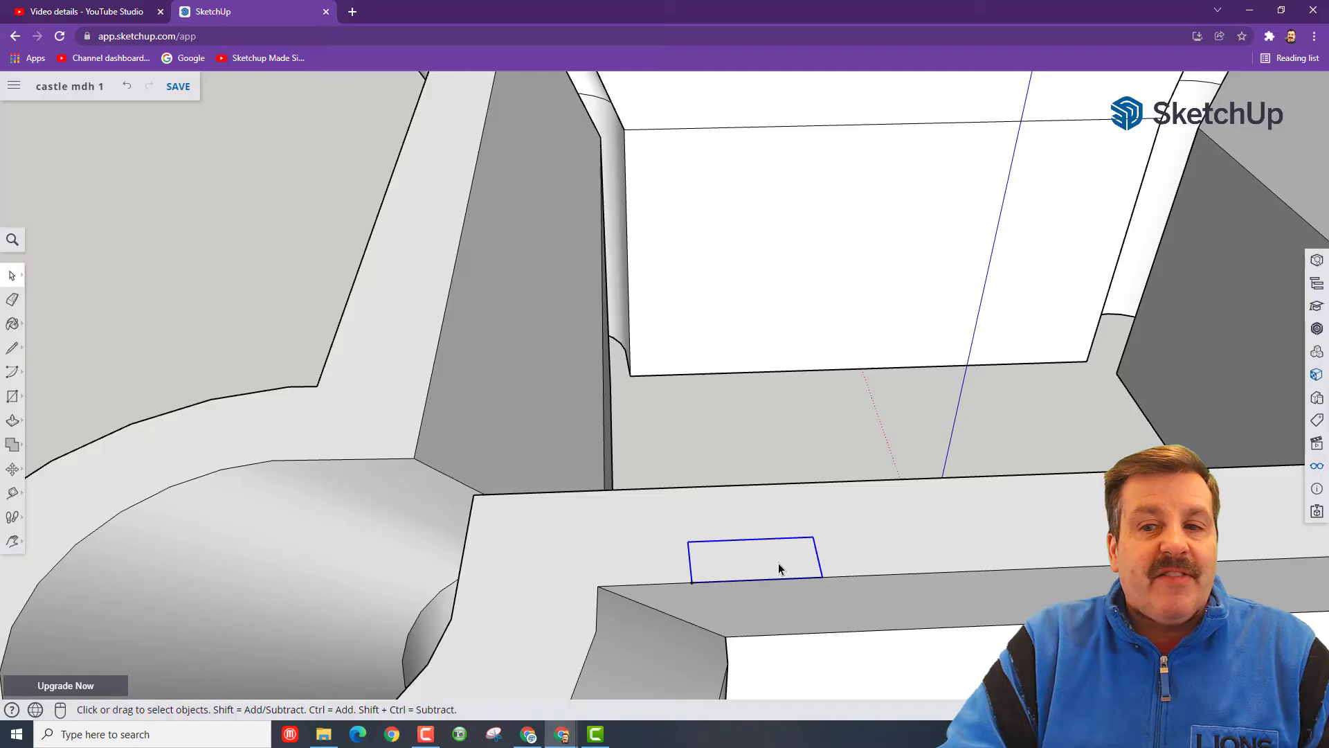
pyautogui.scroll(-5, 749, 556)
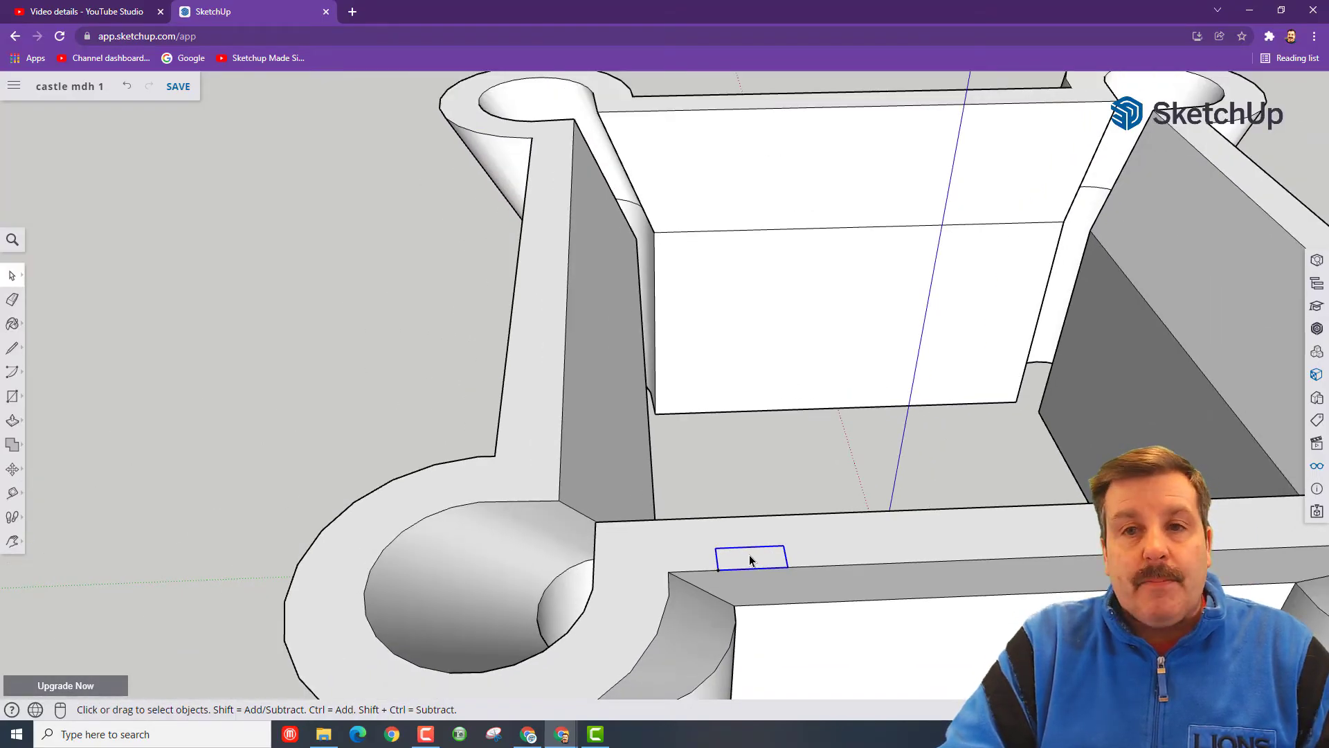
pyautogui.press('h')
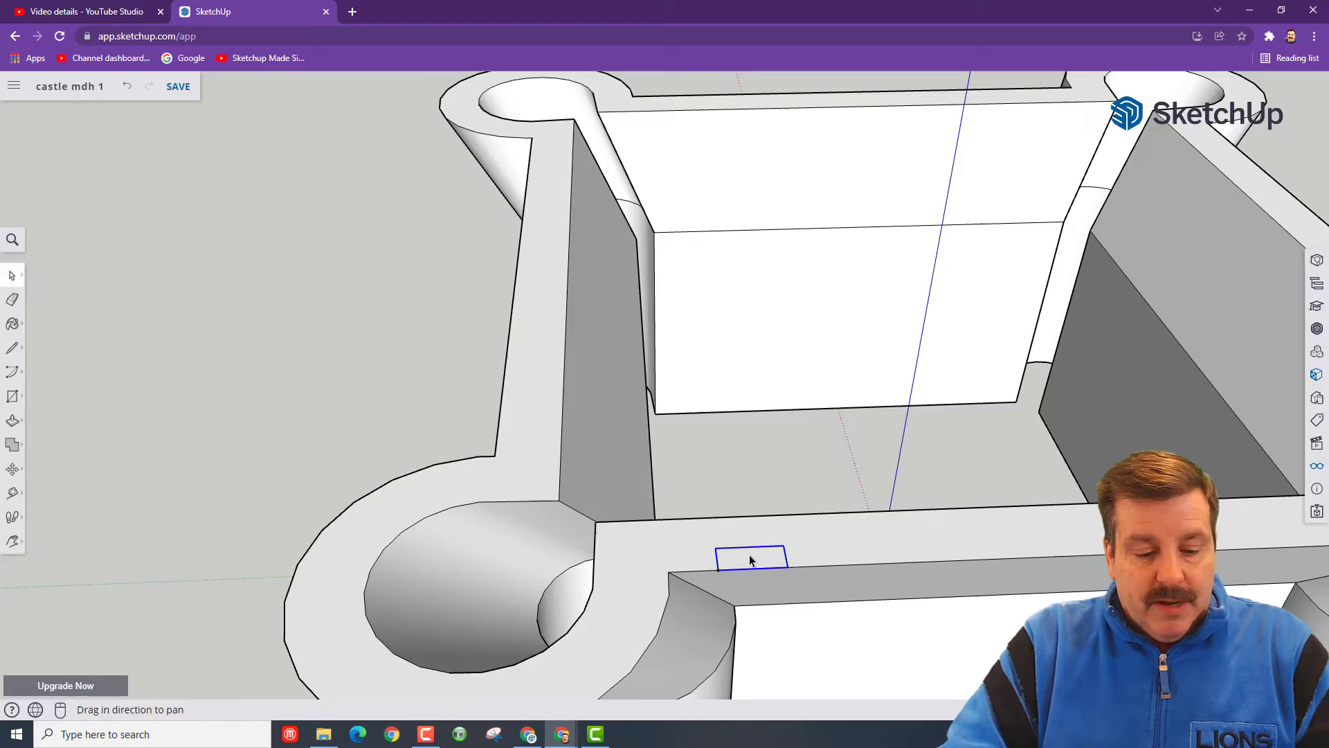
pyautogui.moveTo(1029, 543); pyautogui.dragTo(612, 548)
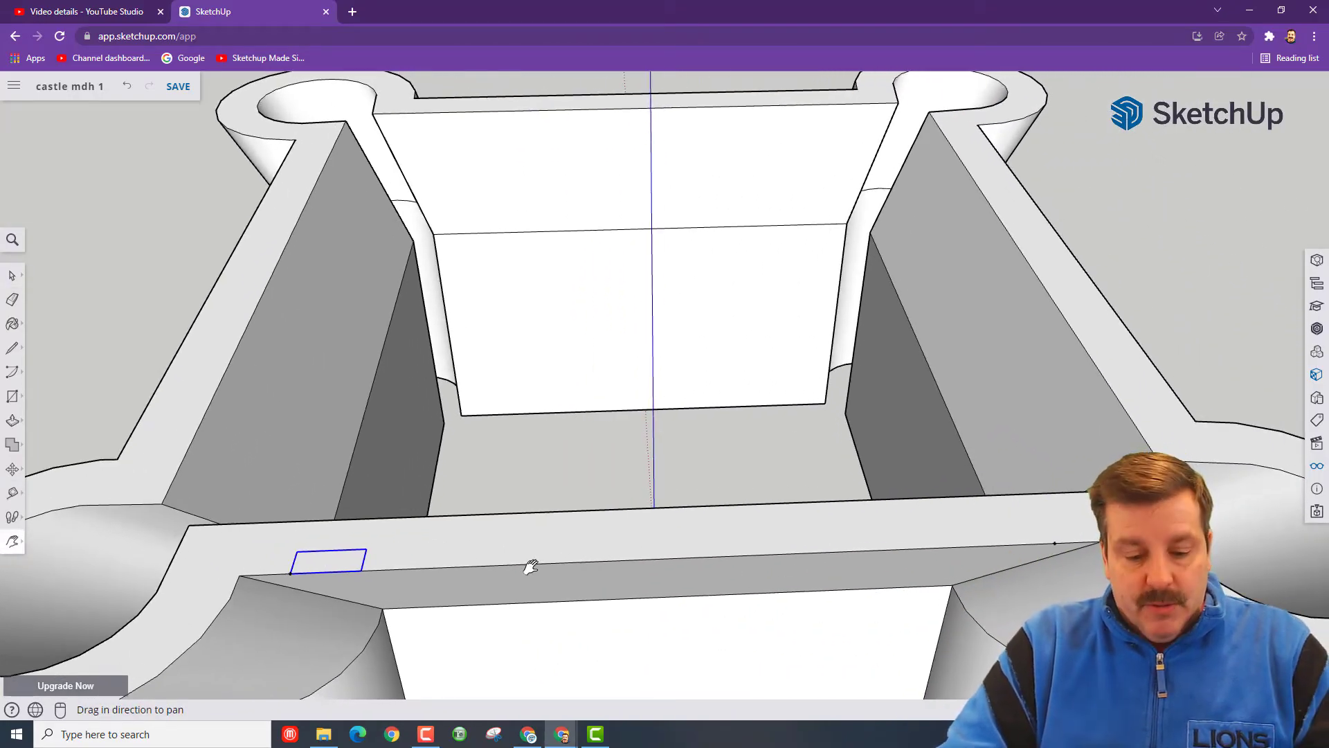
pyautogui.press('m')
pyautogui.click(365, 570)
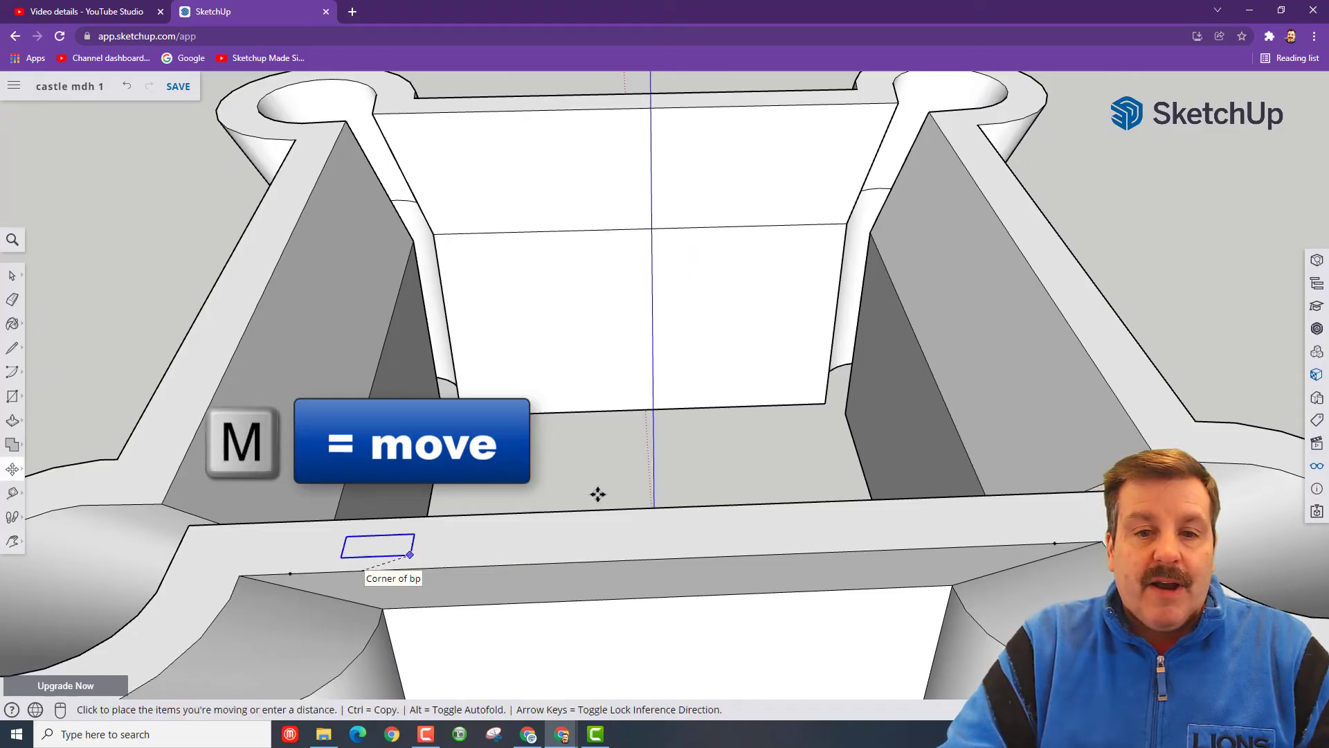
pyautogui.press('ctrl')
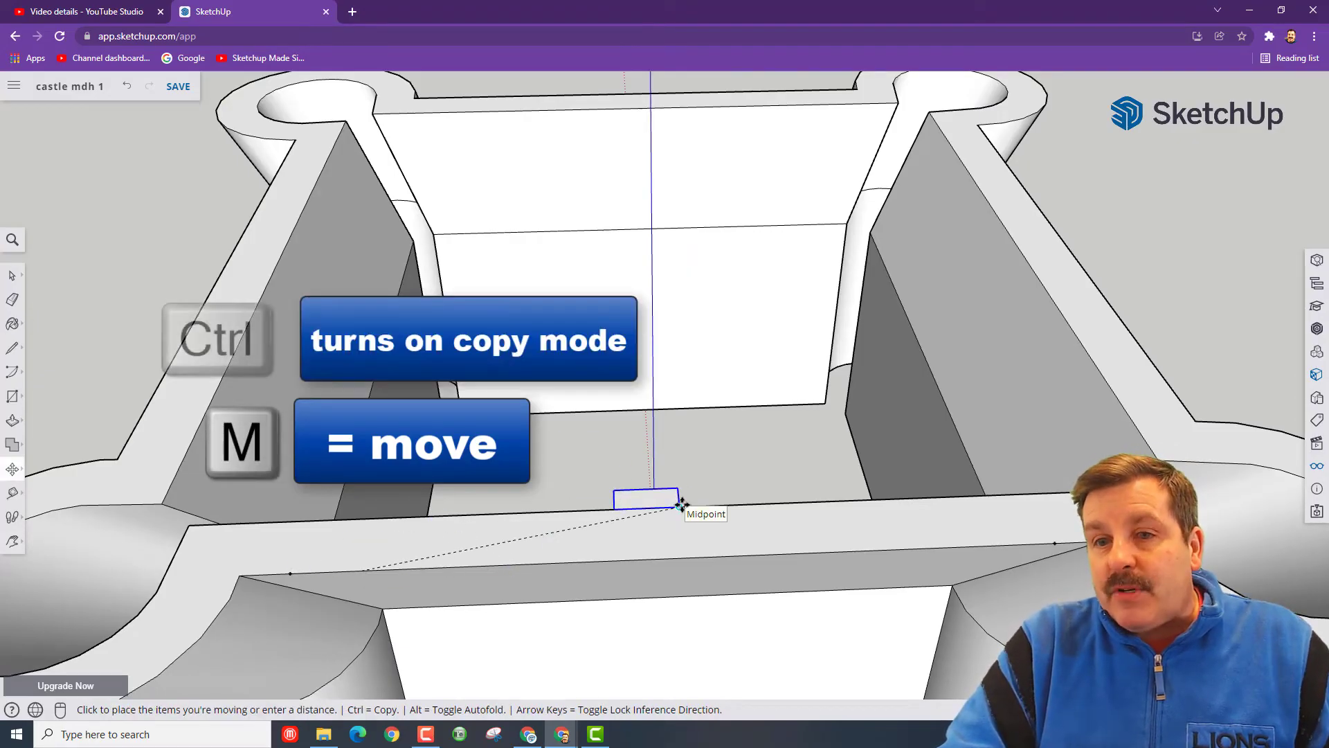
pyautogui.press('ctrl')
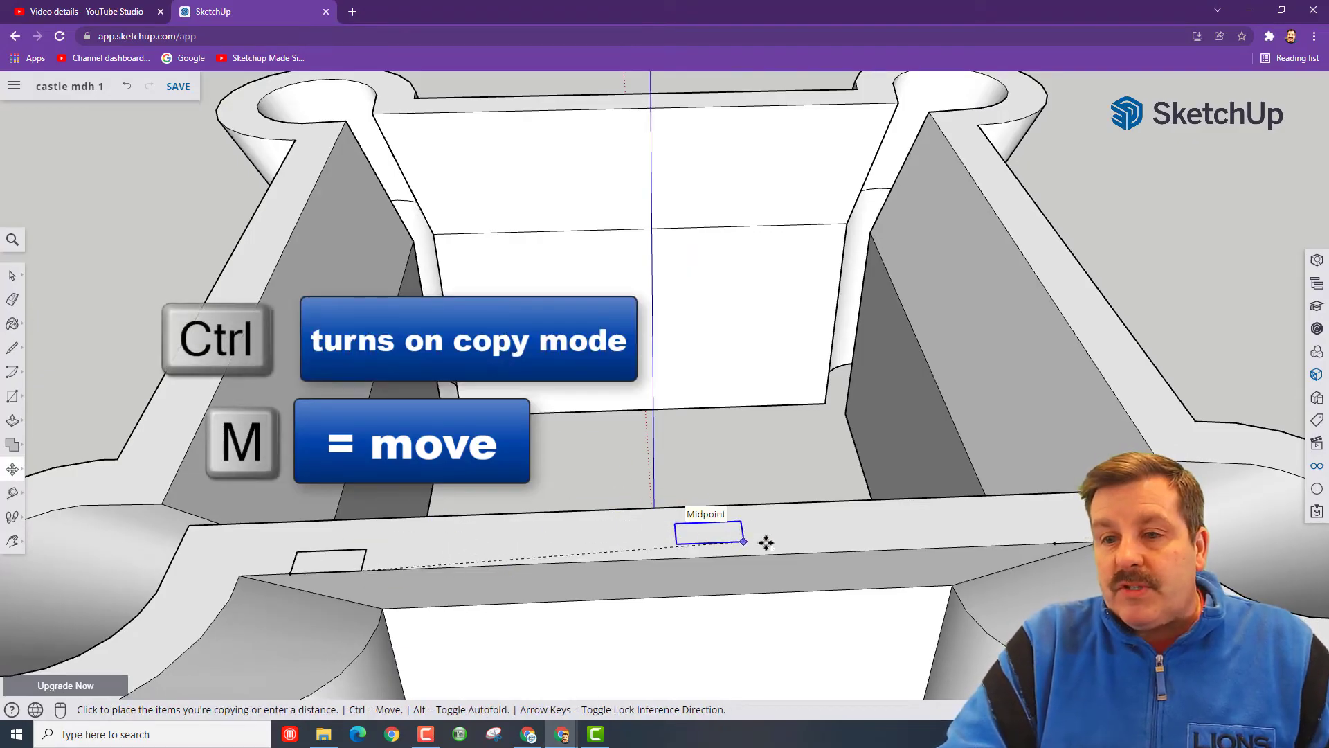
pyautogui.click(1051, 540)
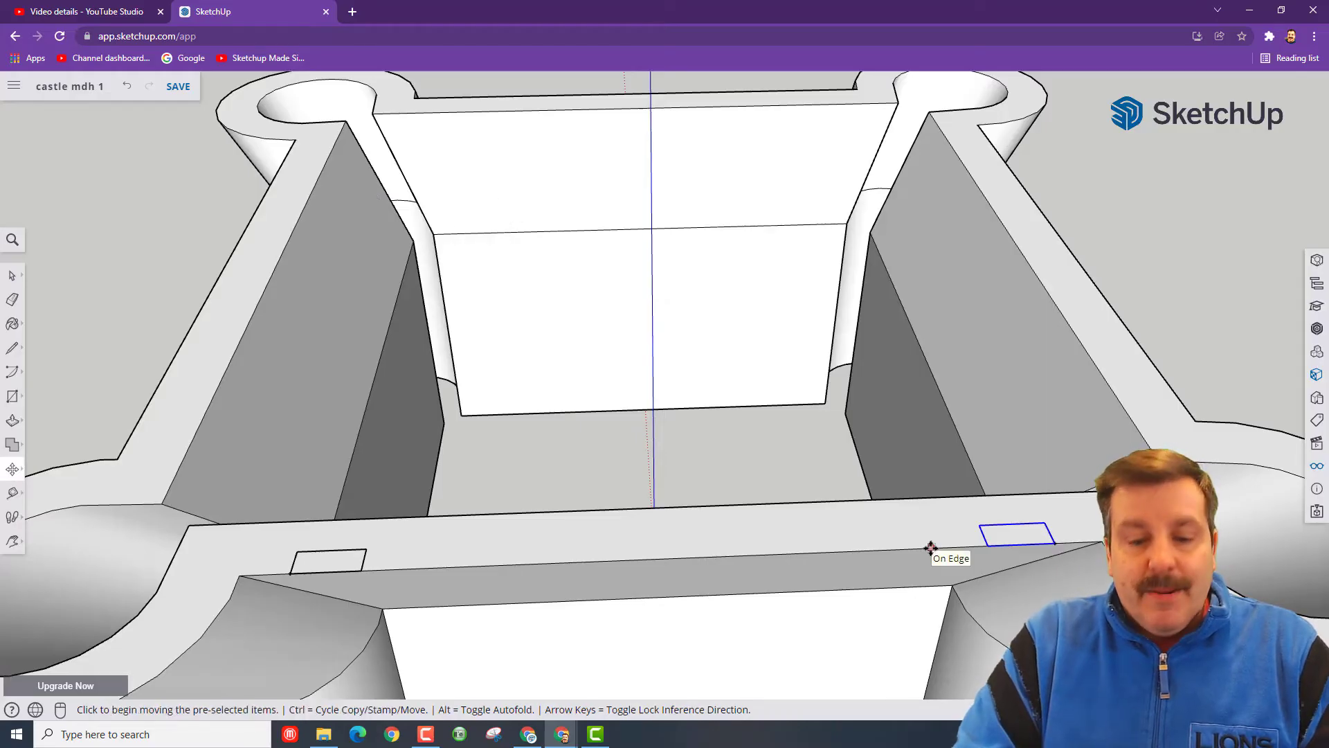
# Divide the copy distance with /6 to fill the near wall with evenly spaced bp components.
pyautogui.write('/6')
pyautogui.press('Return')
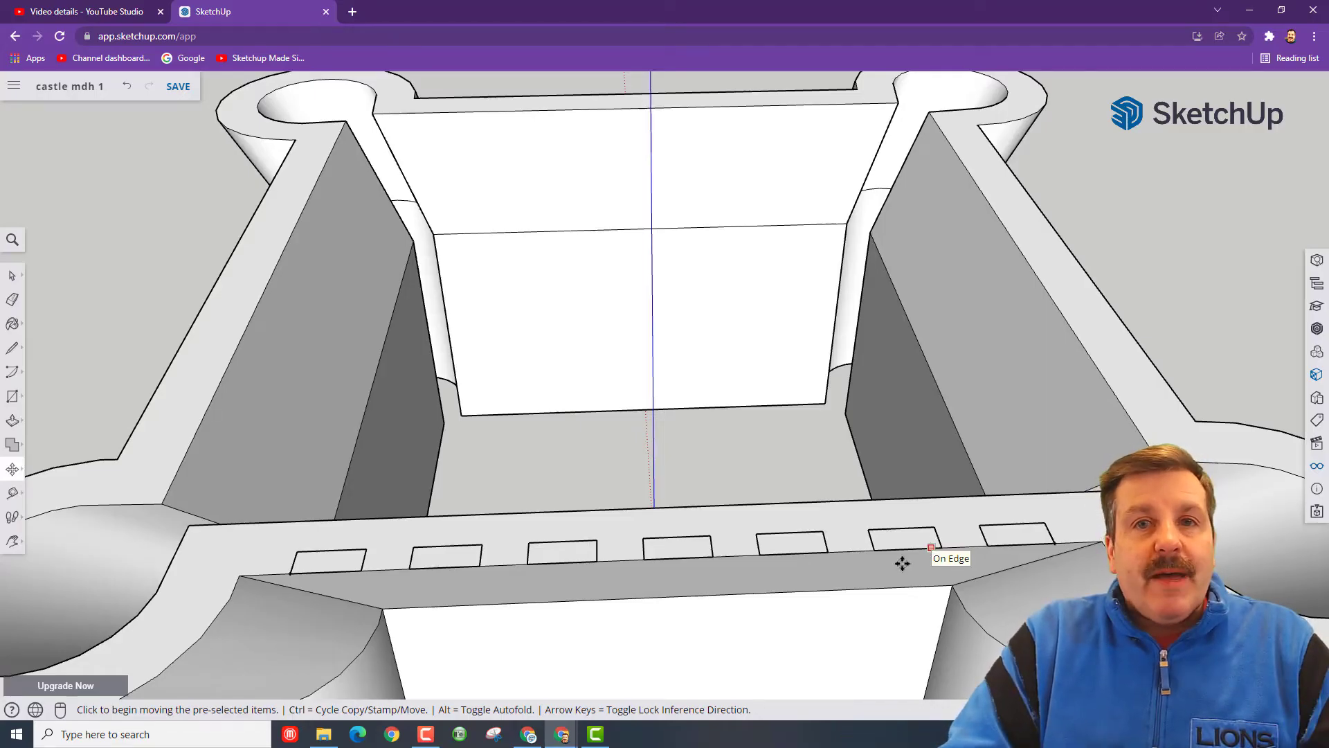
pyautogui.press('Escape')
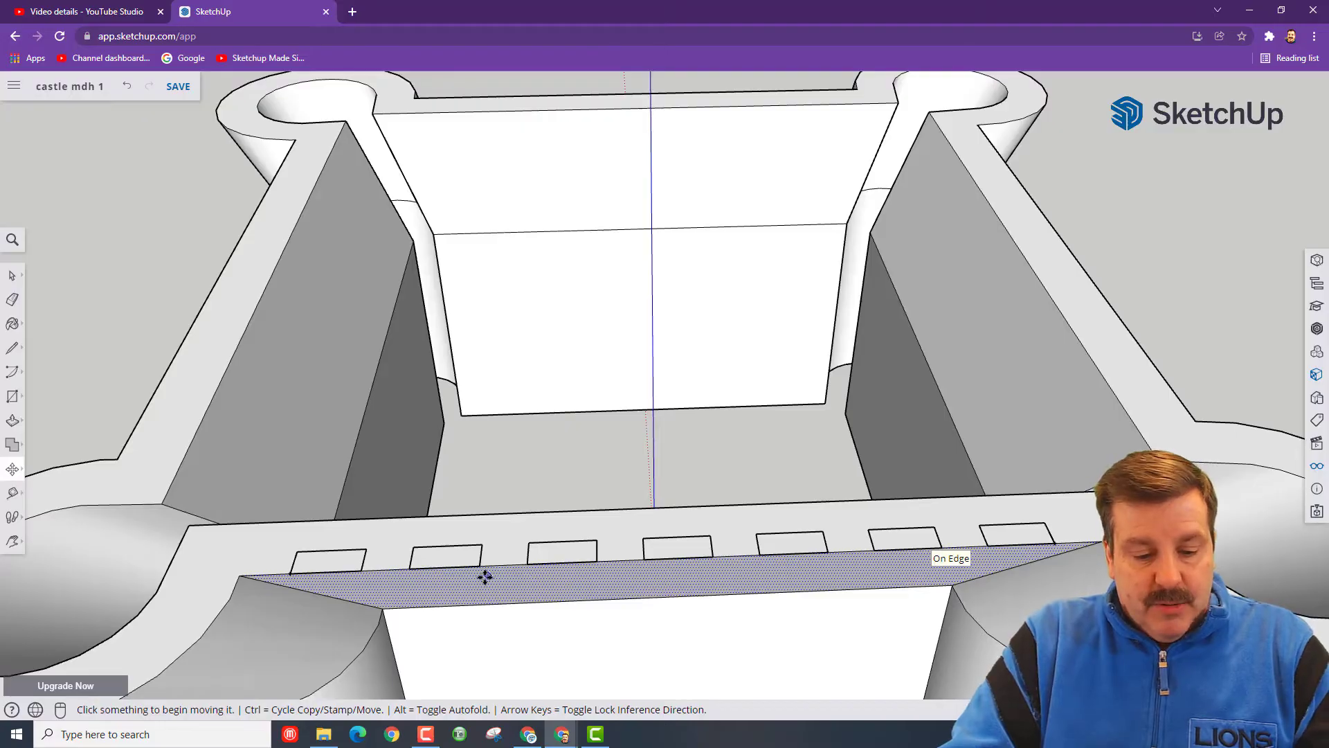
# Place a guide point 25 mm from the far tower corner along the left wall's outer top edge.
pyautogui.keyDown('shift'); pyautogui.moveTo(484, 577); pyautogui.dragTo(740, 313, button='middle'); pyautogui.keyUp('shift')
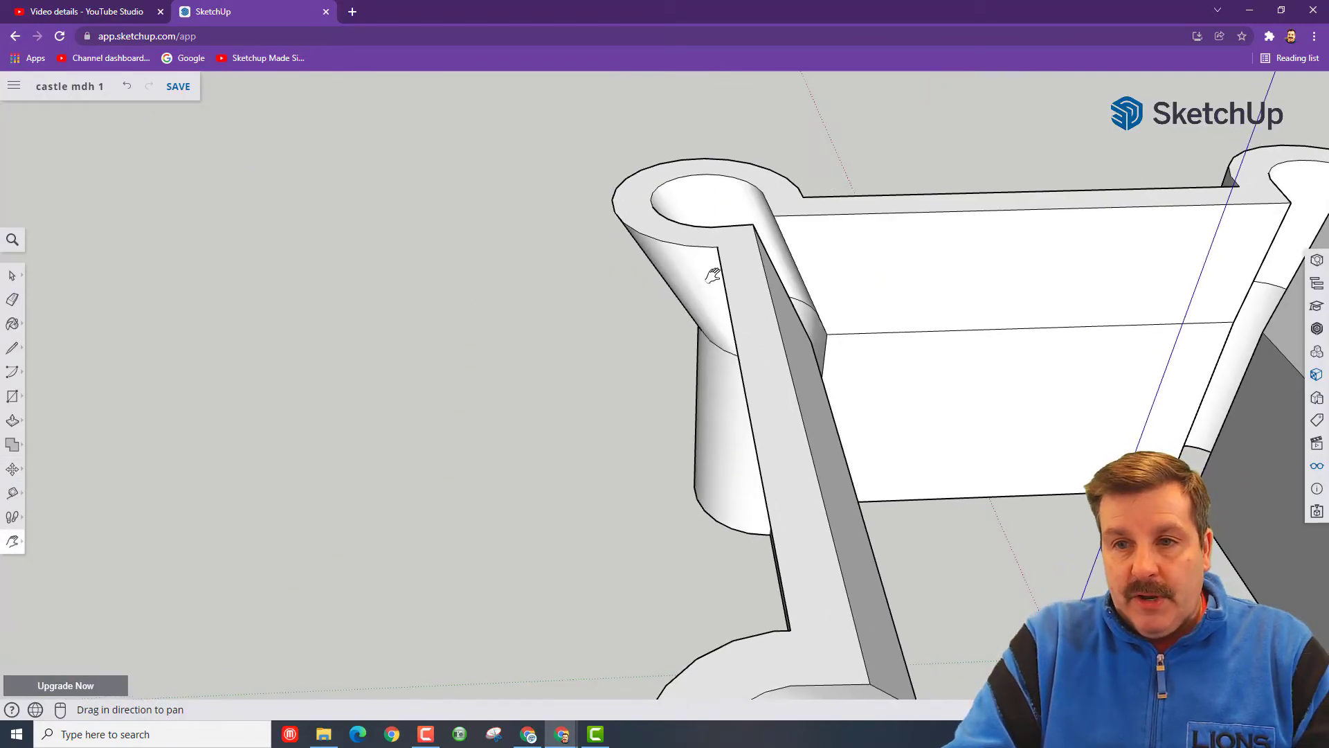
pyautogui.press('t')
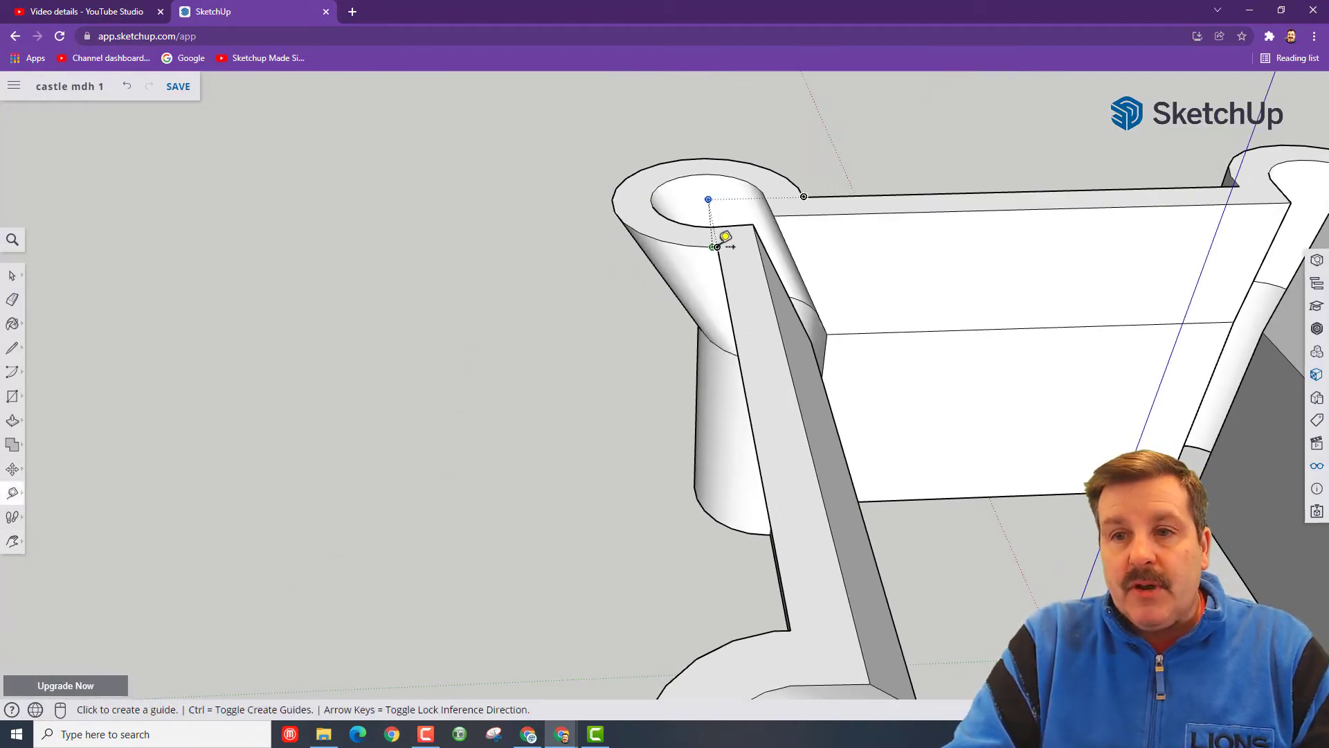
pyautogui.click(716, 246)
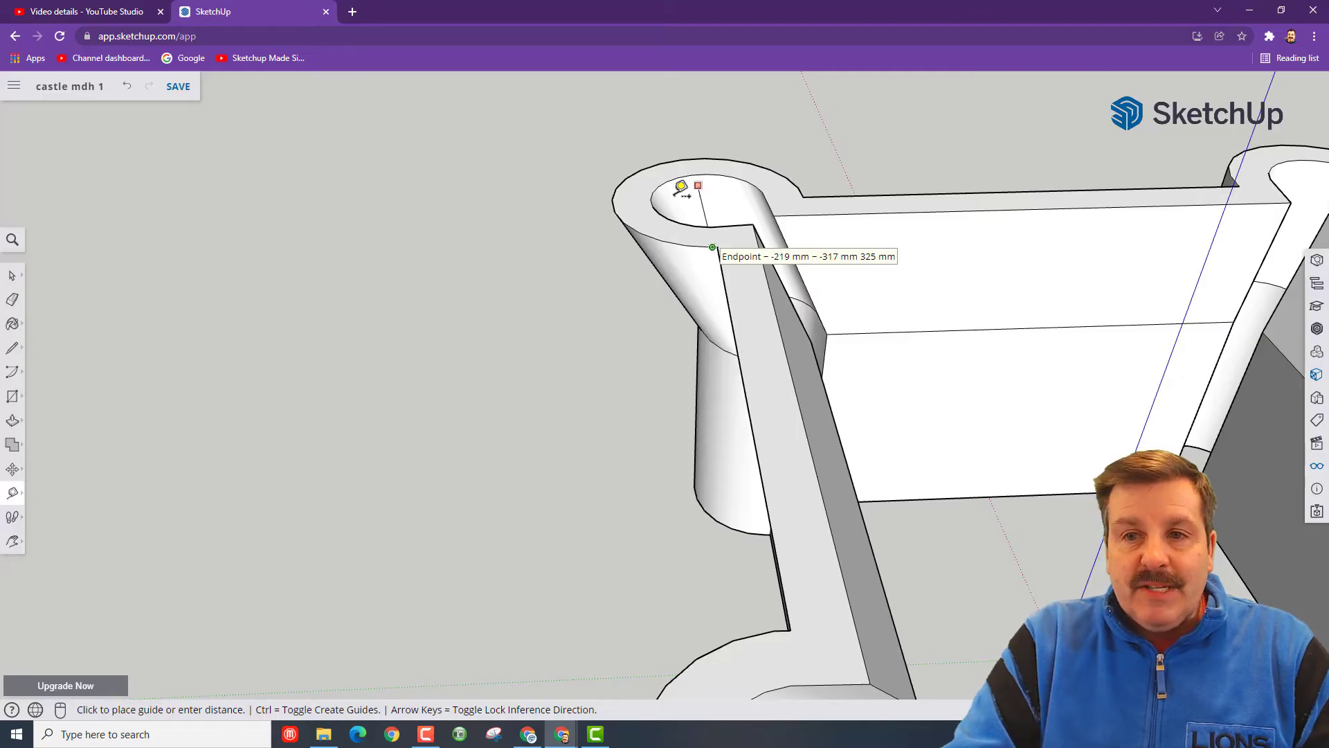
pyautogui.click(649, 214)
pyautogui.scroll(6, 713, 251)
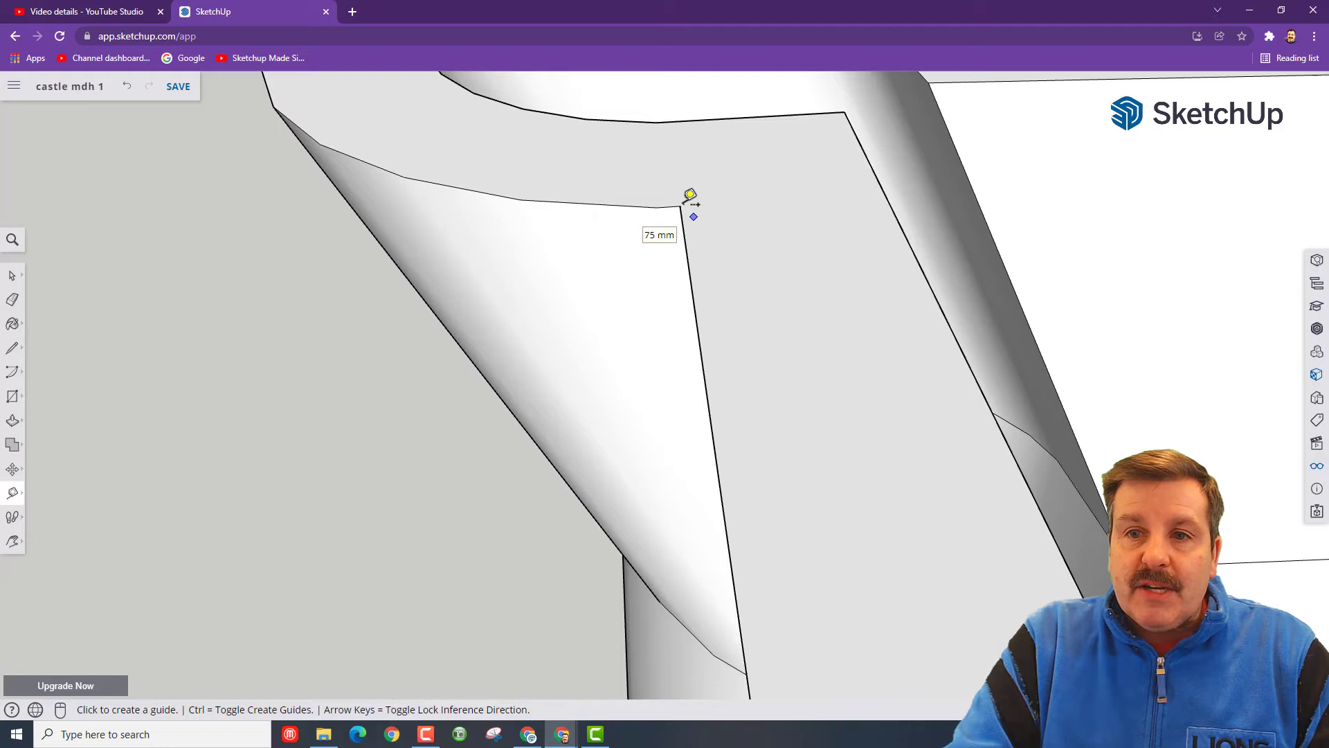
pyautogui.click(679, 206)
pyautogui.scroll(-2, 709, 388)
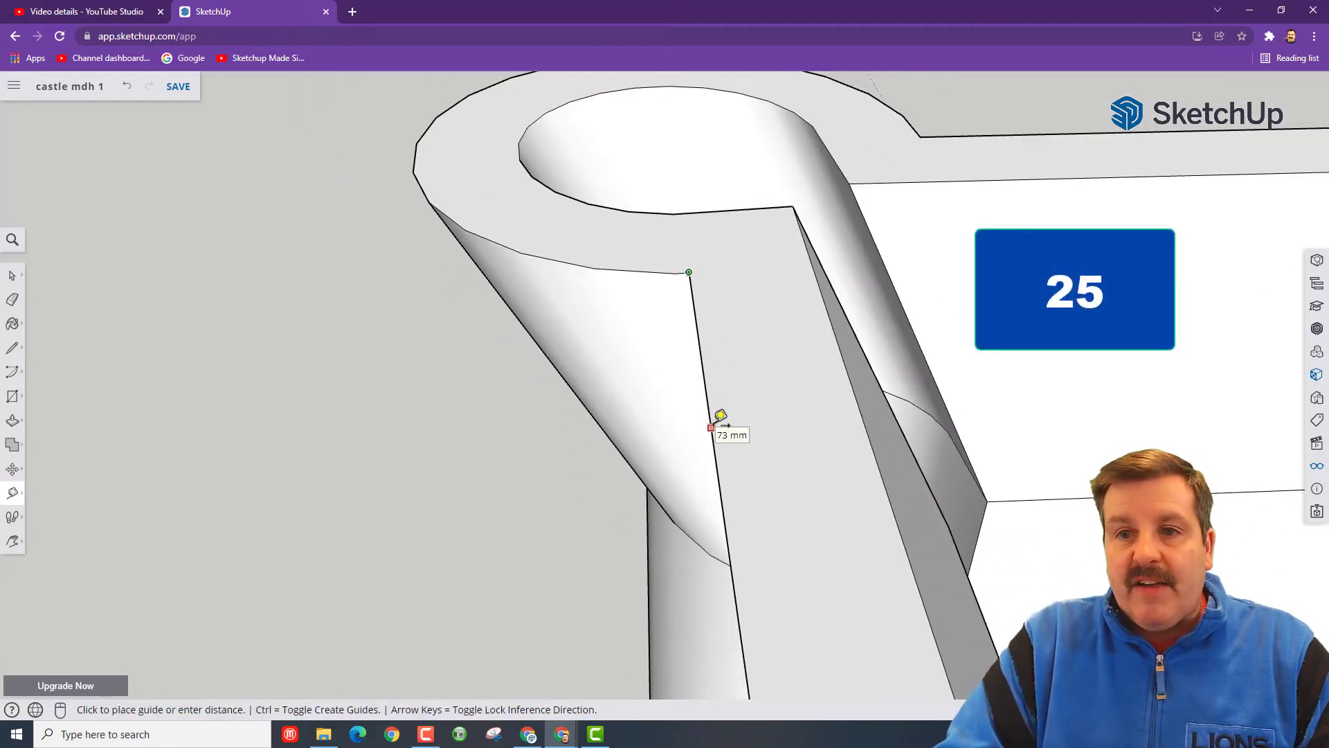
pyautogui.click(713, 424)
pyautogui.scroll(-1, 828, 526)
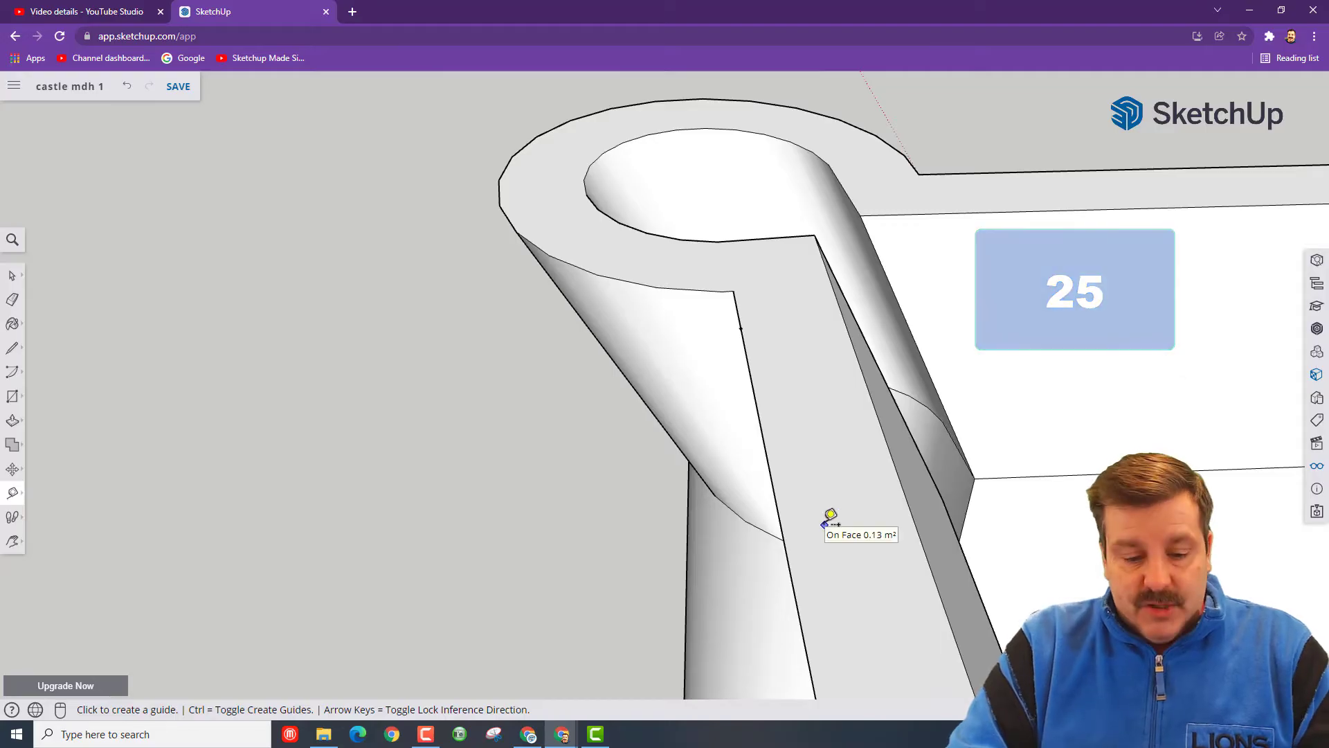
# Place a guide point 25 mm from the near tower corner along the left wall's outer top edge.
pyautogui.press('h')
pyautogui.scroll(-2, 823, 528)
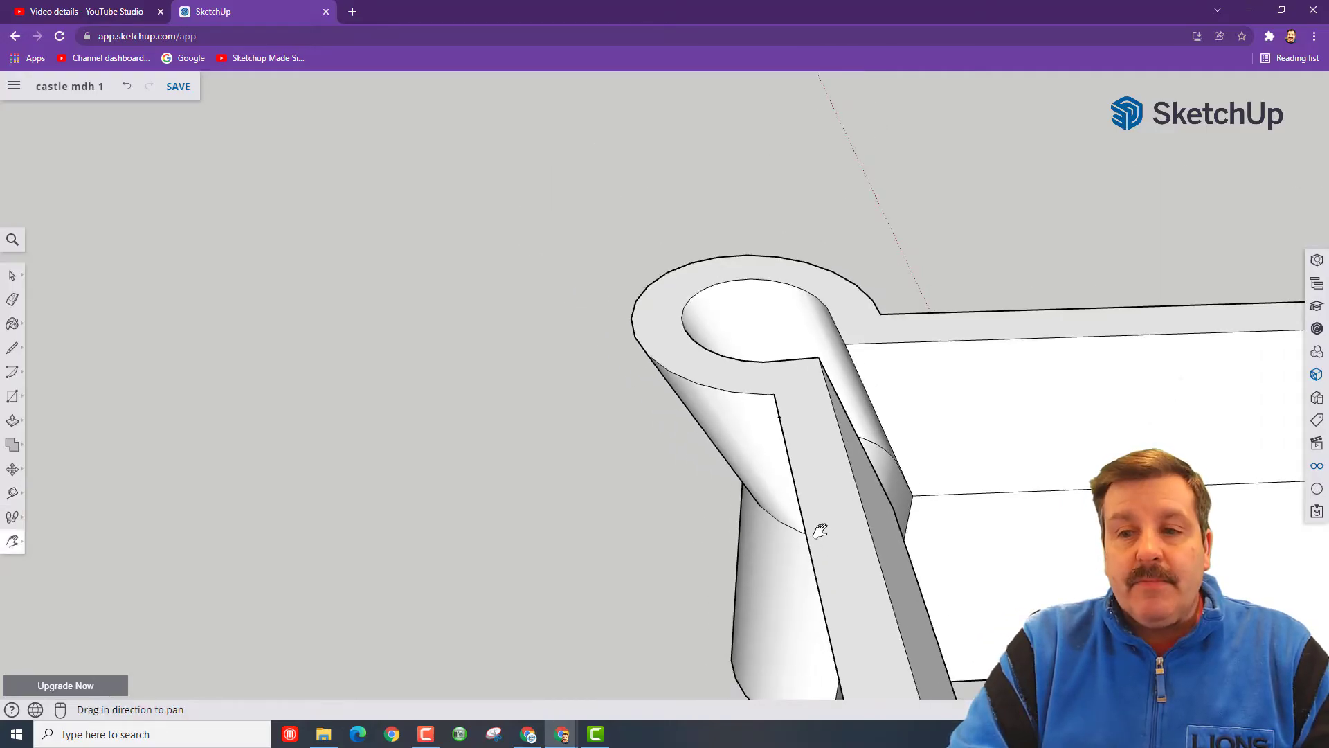
pyautogui.scroll(5, 816, 430)
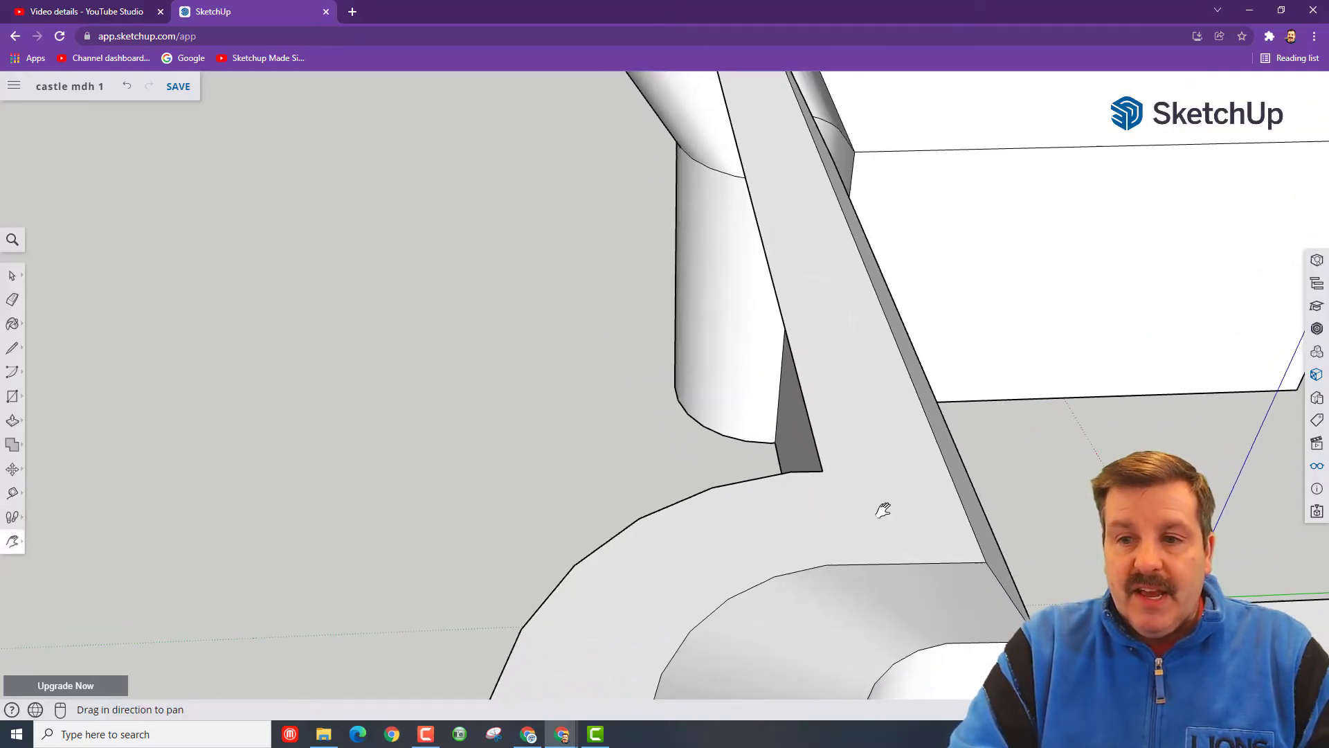
pyautogui.moveTo(883, 510); pyautogui.dragTo(839, 471)
pyautogui.press('t')
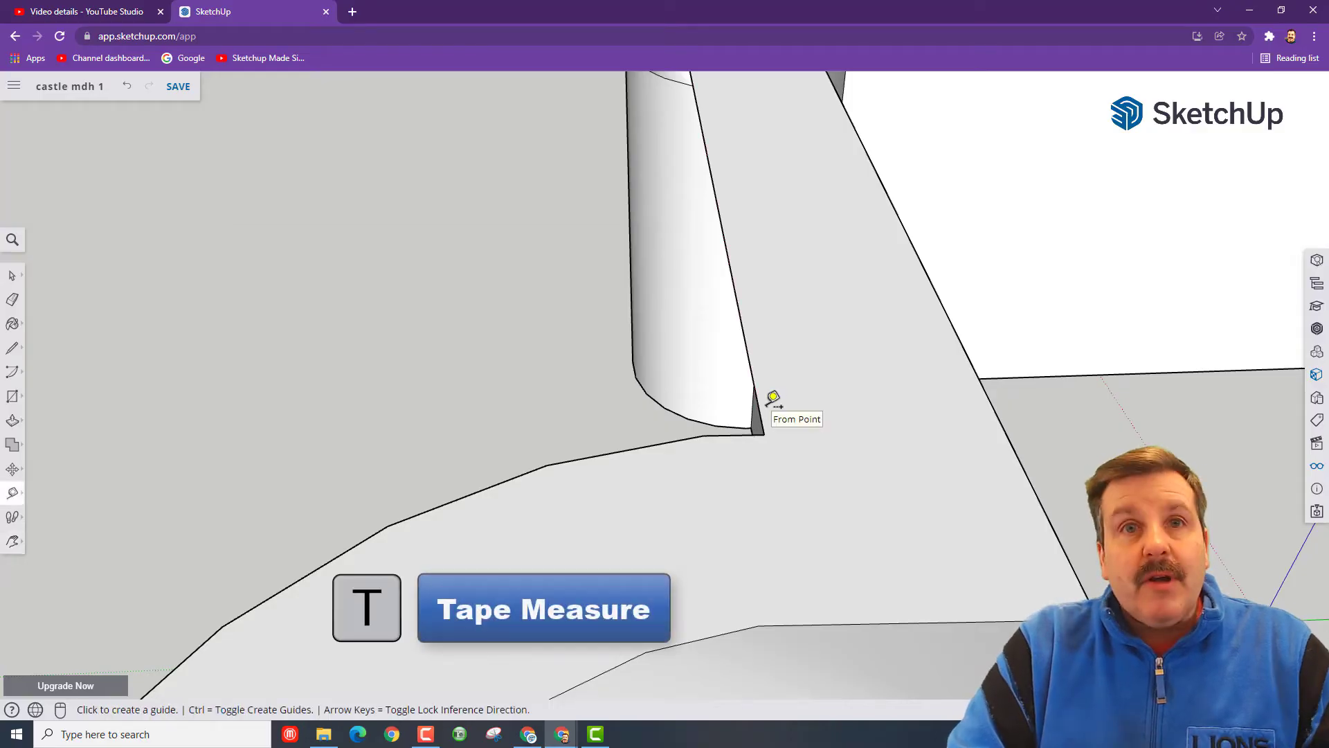
pyautogui.scroll(1, 776, 422)
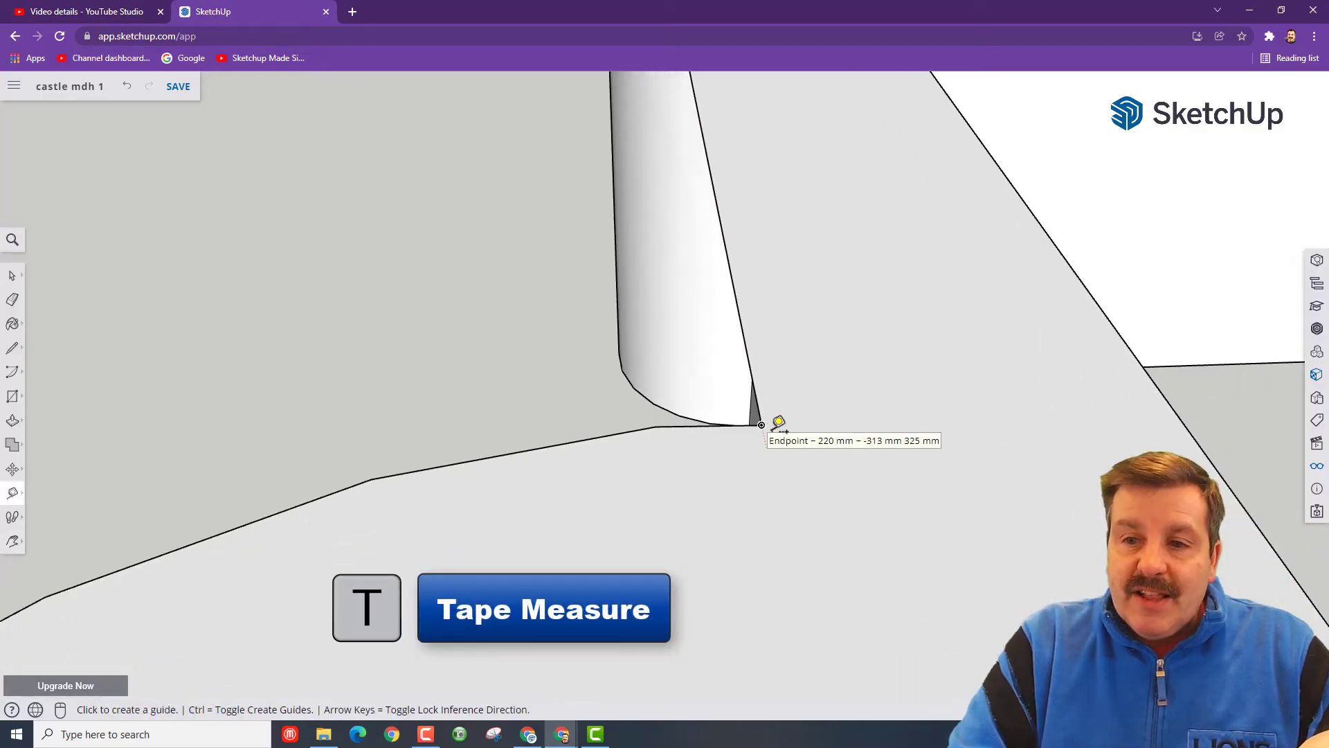
pyautogui.click(761, 424)
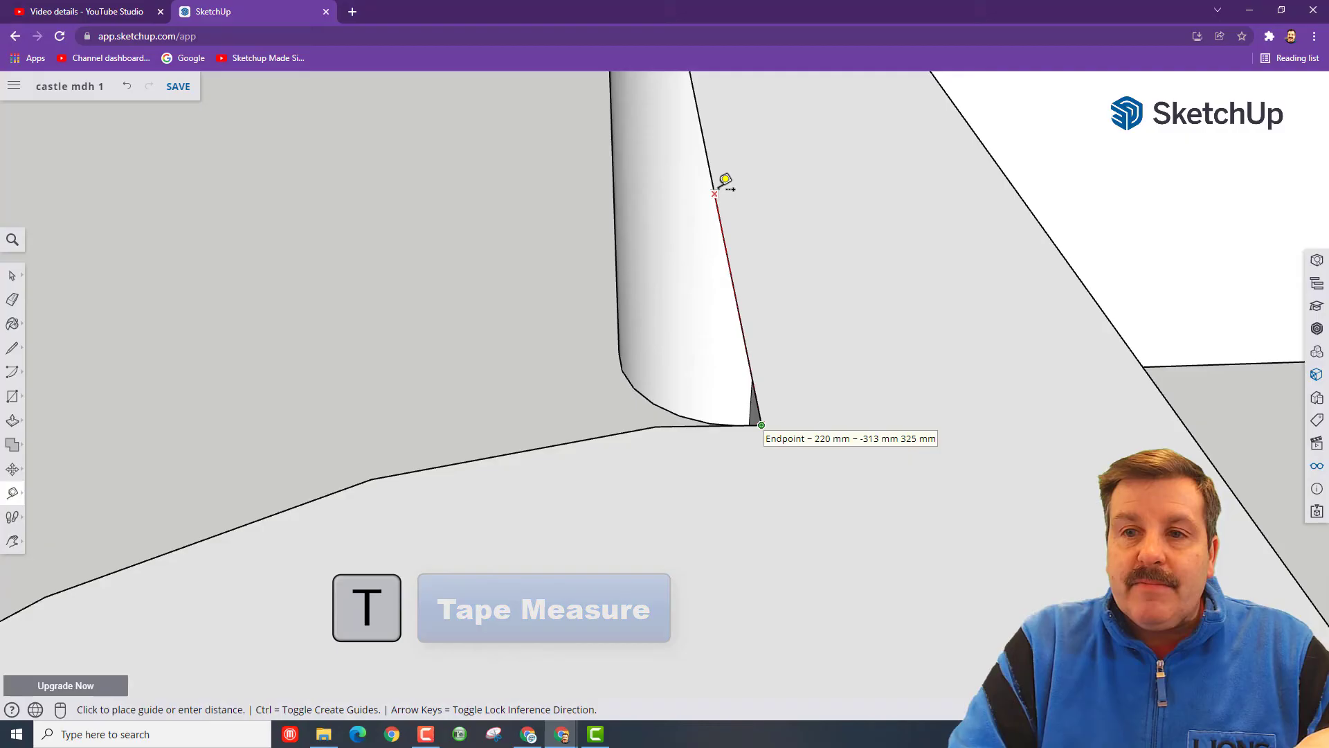
pyautogui.write('25')
pyautogui.press('Return')
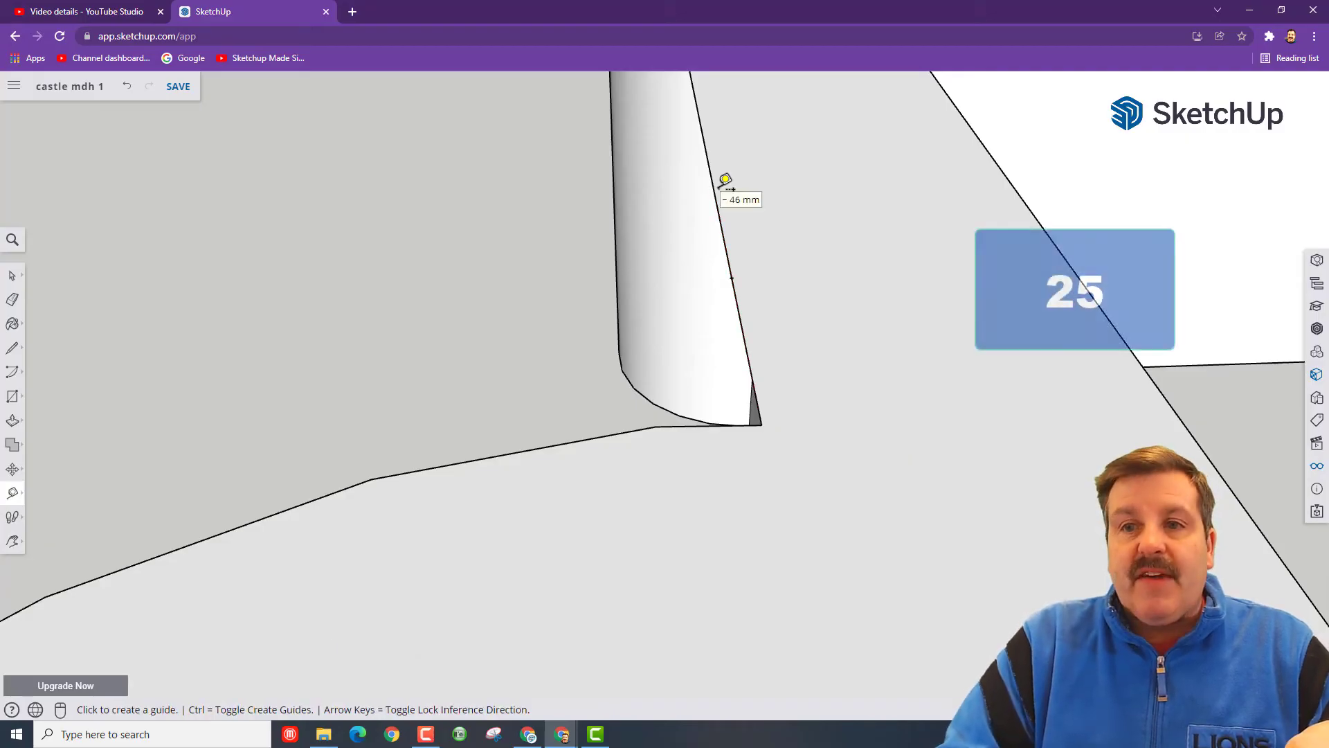
# Copy the near wall's bp component closest to the corner tower onto the top face of the left wall.
pyautogui.scroll(-2, 724, 181)
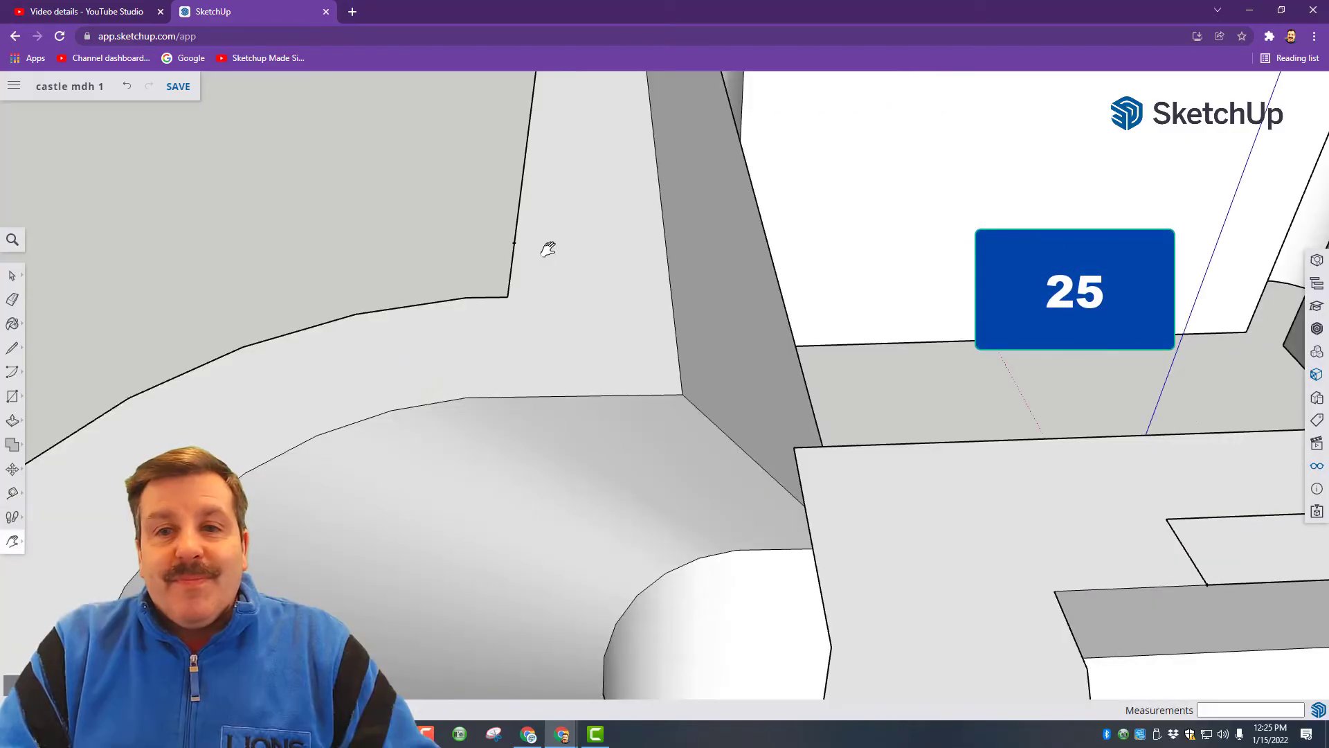
pyautogui.moveTo(546, 247); pyautogui.dragTo(684, 339)
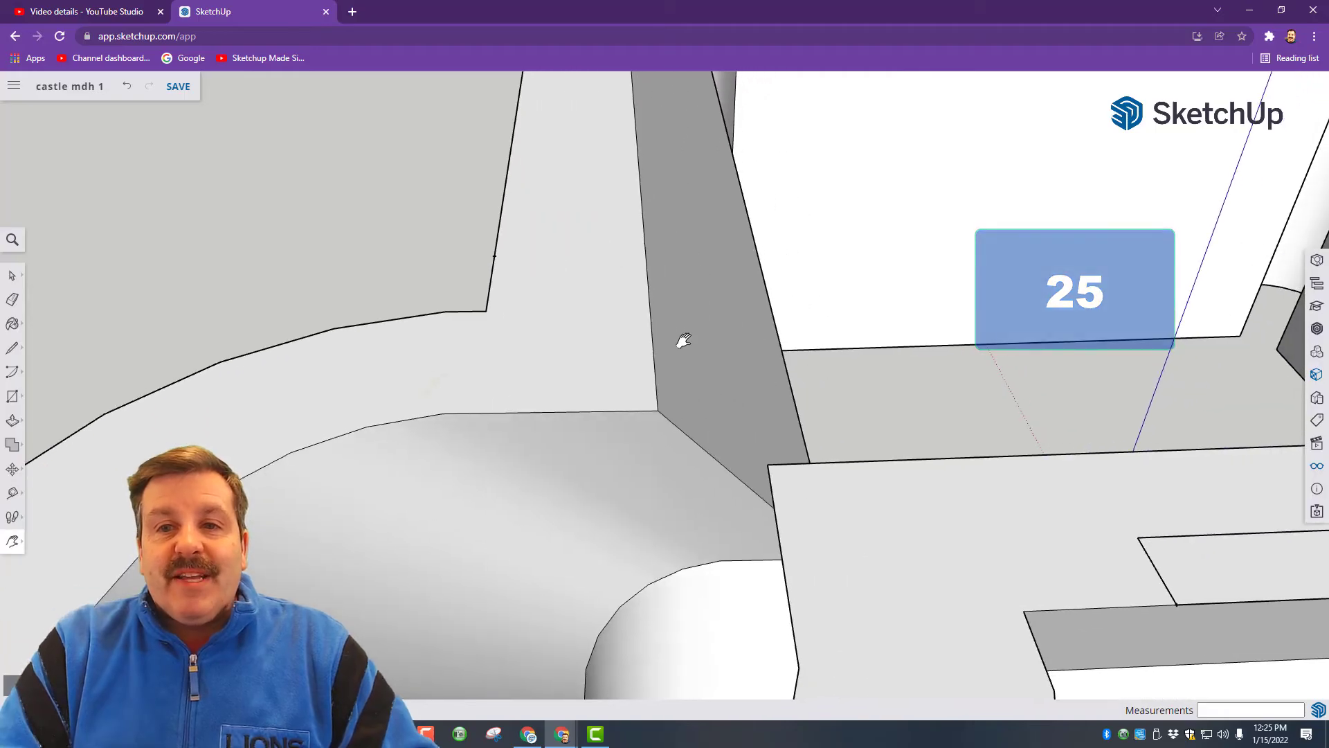
pyautogui.scroll(-3, 1153, 523)
pyautogui.press('space')
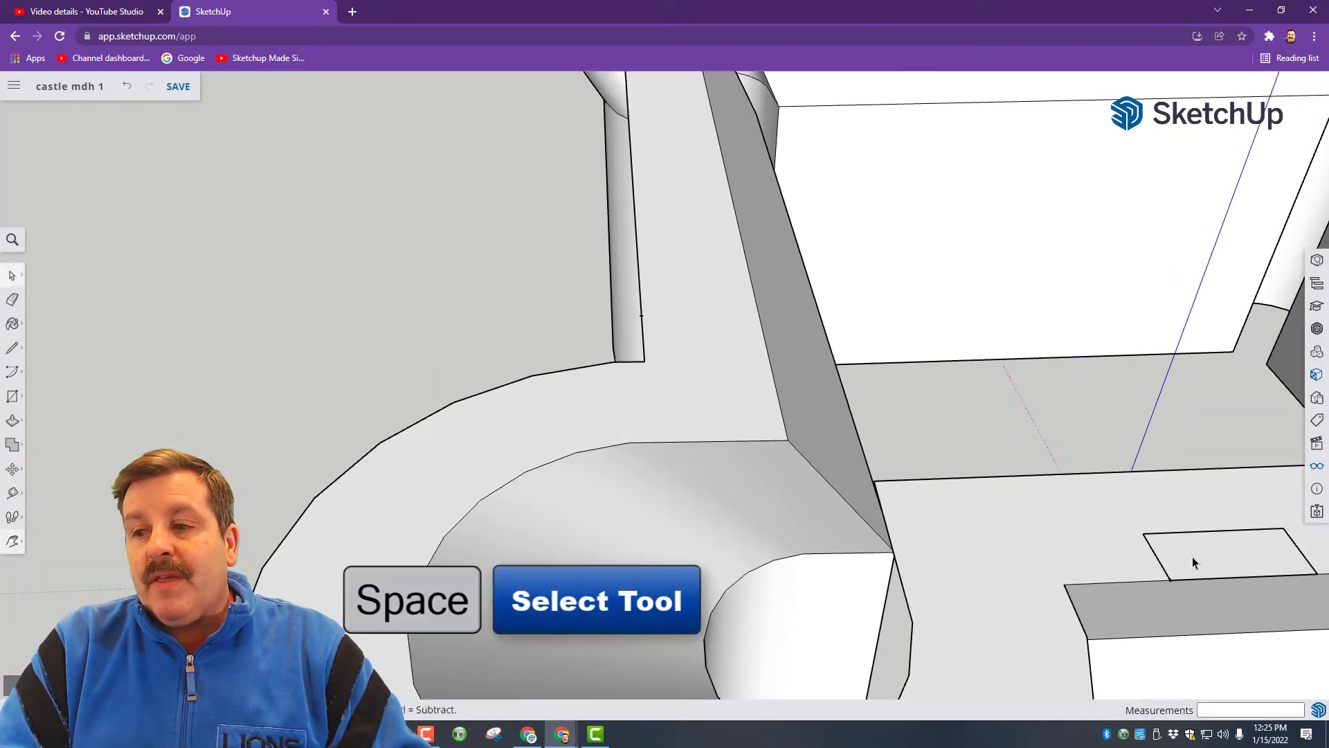
pyautogui.click(1193, 557)
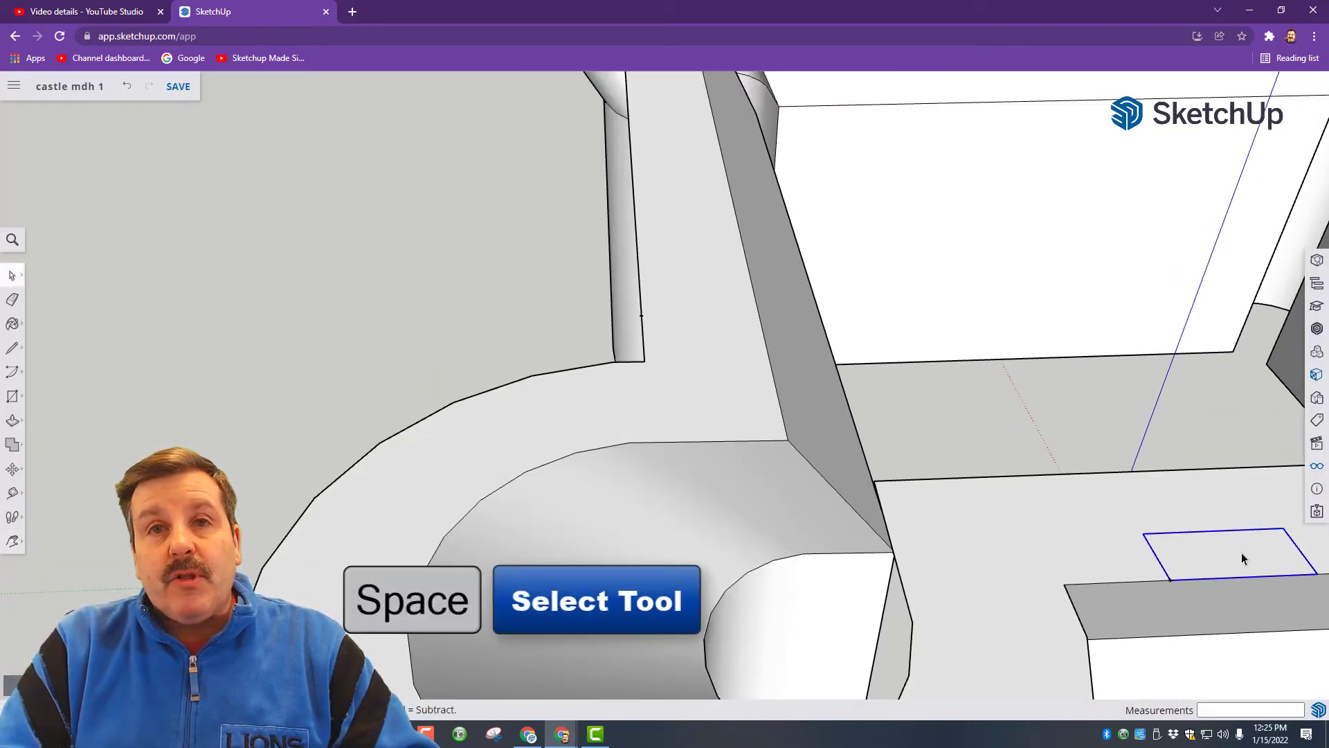
pyautogui.press('m')
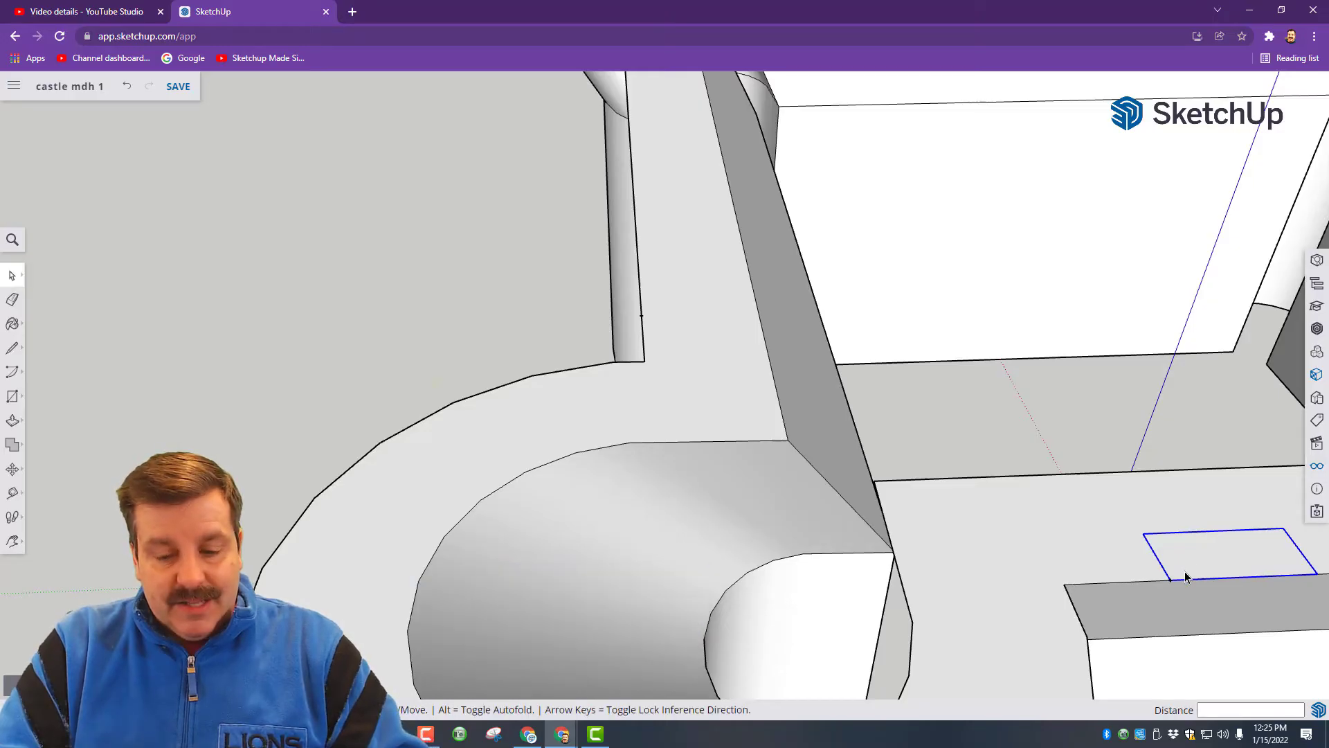
pyautogui.click(1170, 579)
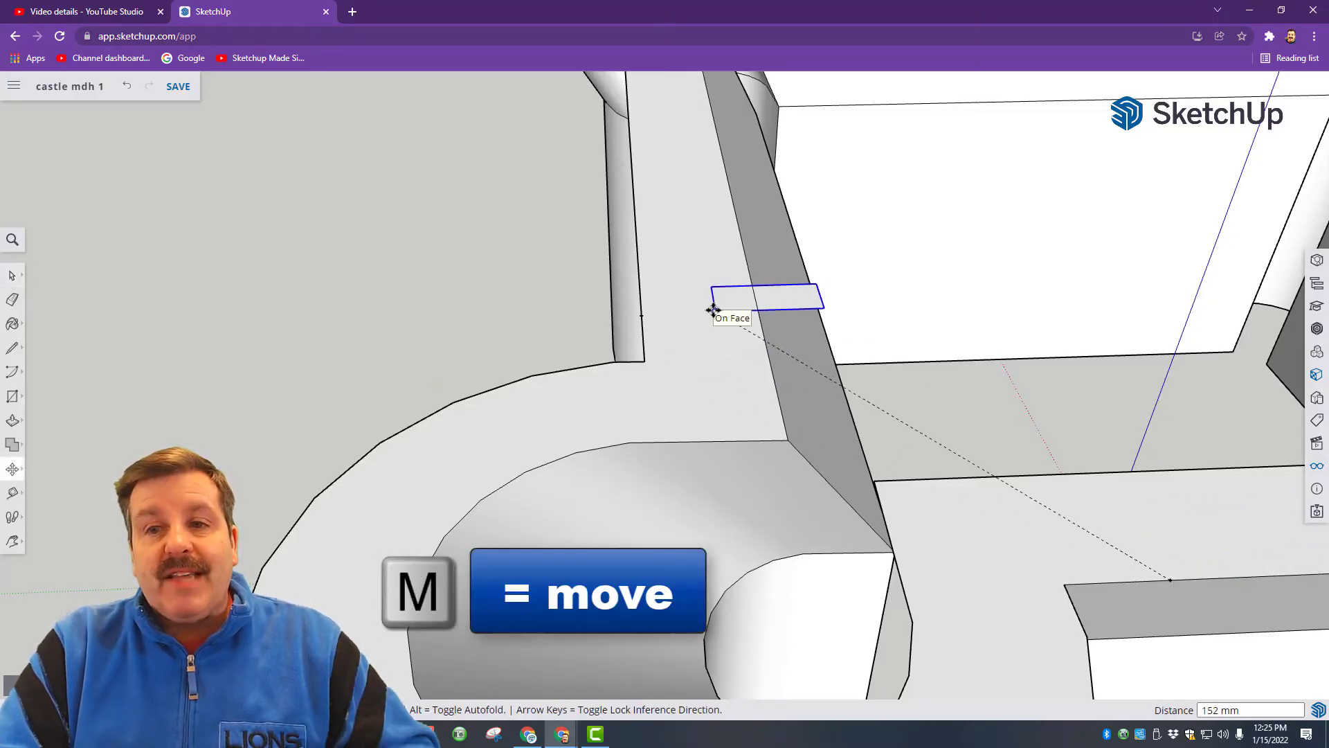
pyautogui.scroll(-5, 675, 208)
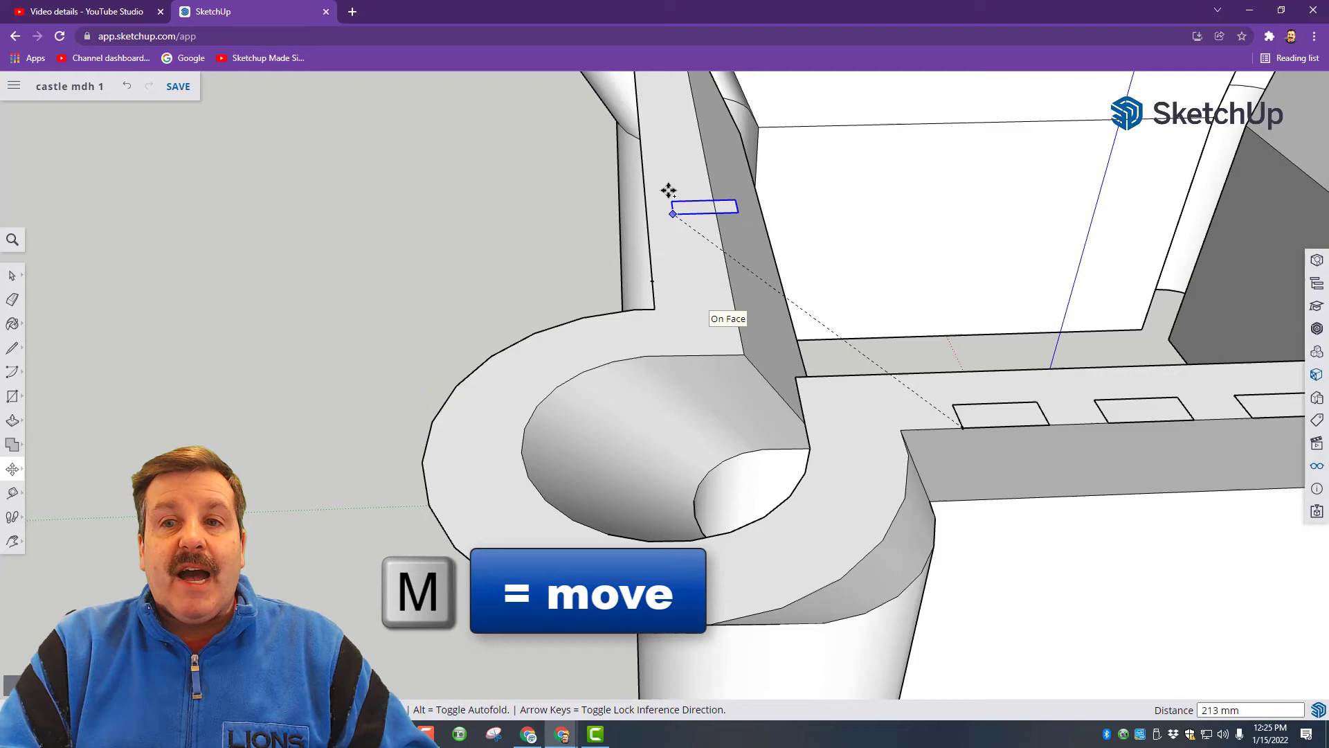
pyautogui.press('ctrl')
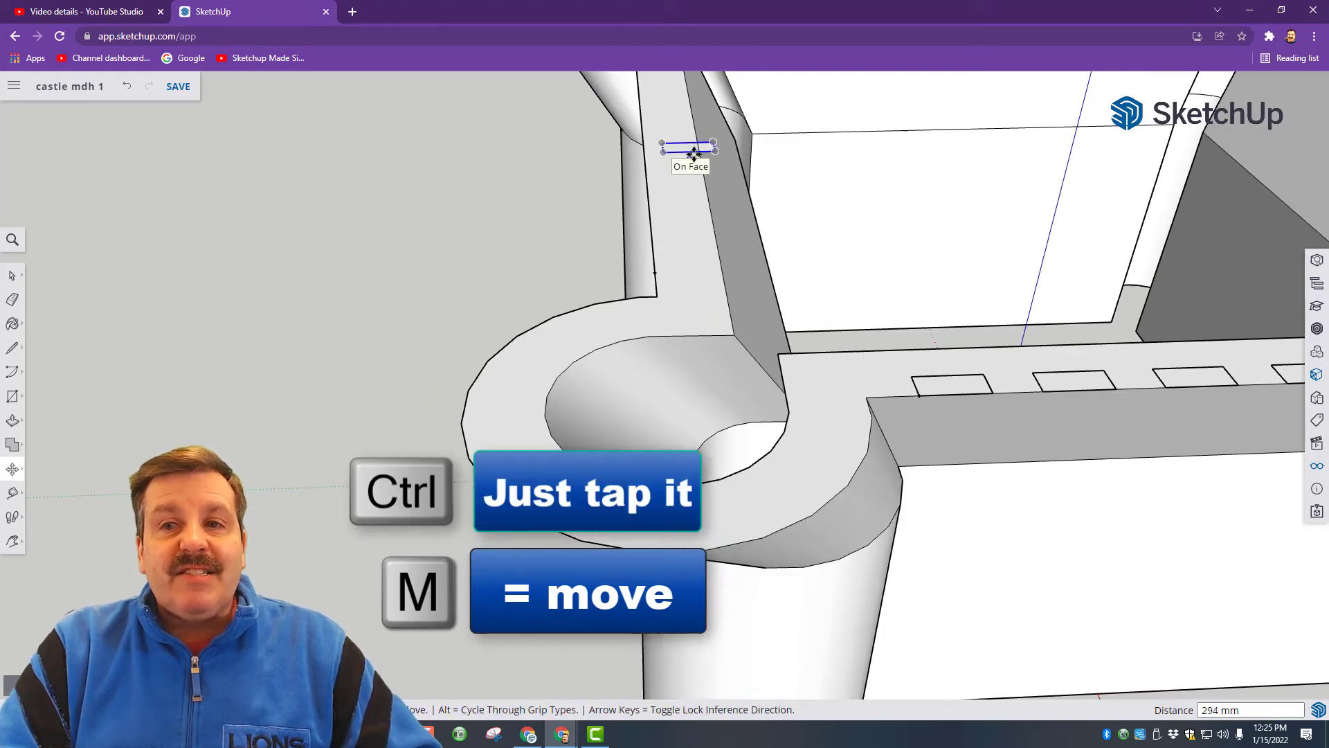
pyautogui.click(666, 146)
# Rotate the copied bp component a quarter turn so its long side runs along the left wall.
pyautogui.scroll(5, 695, 138)
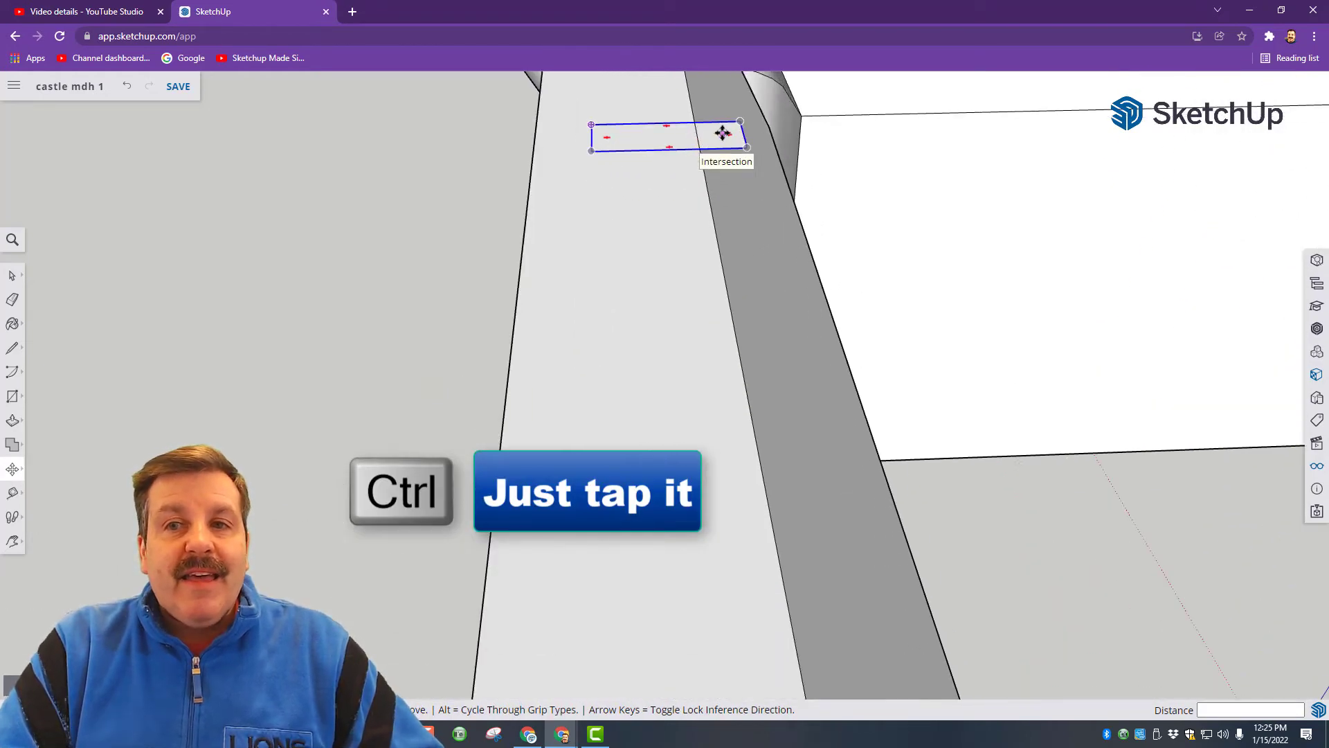
pyautogui.moveTo(727, 133)
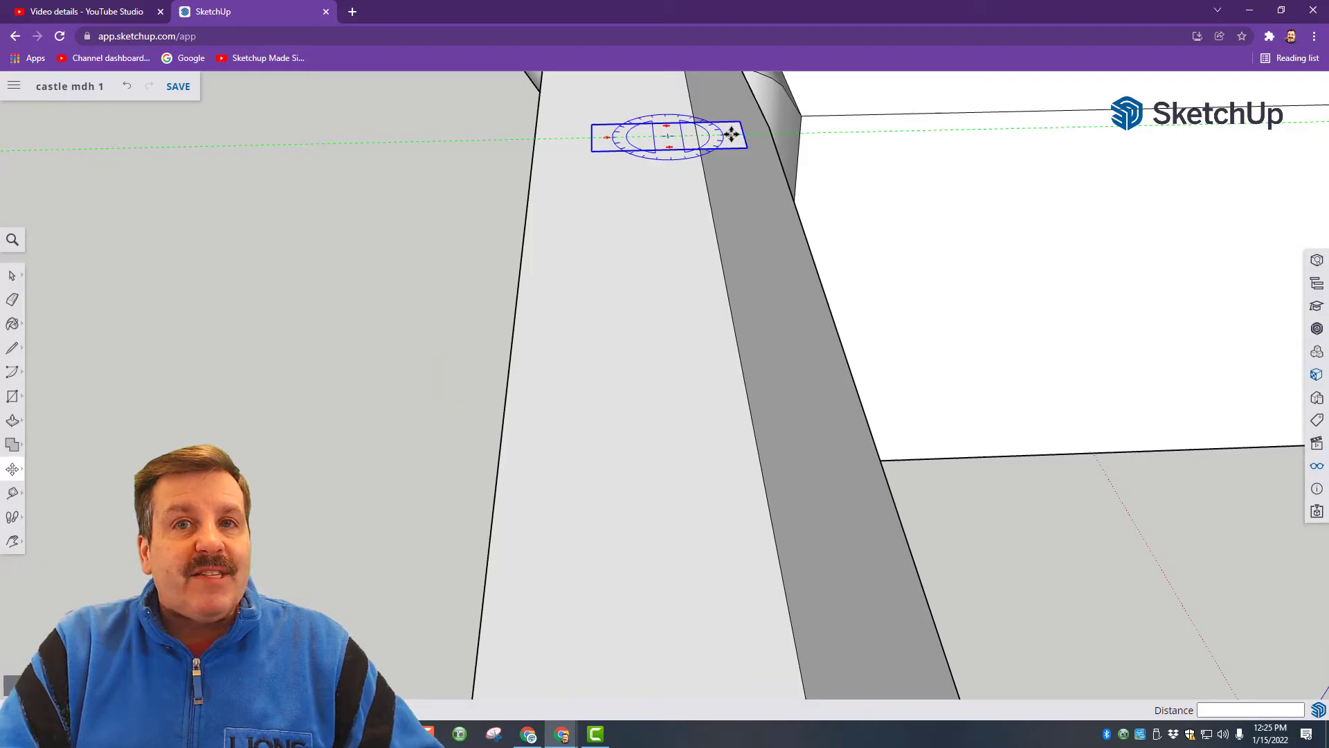
pyautogui.click(679, 147)
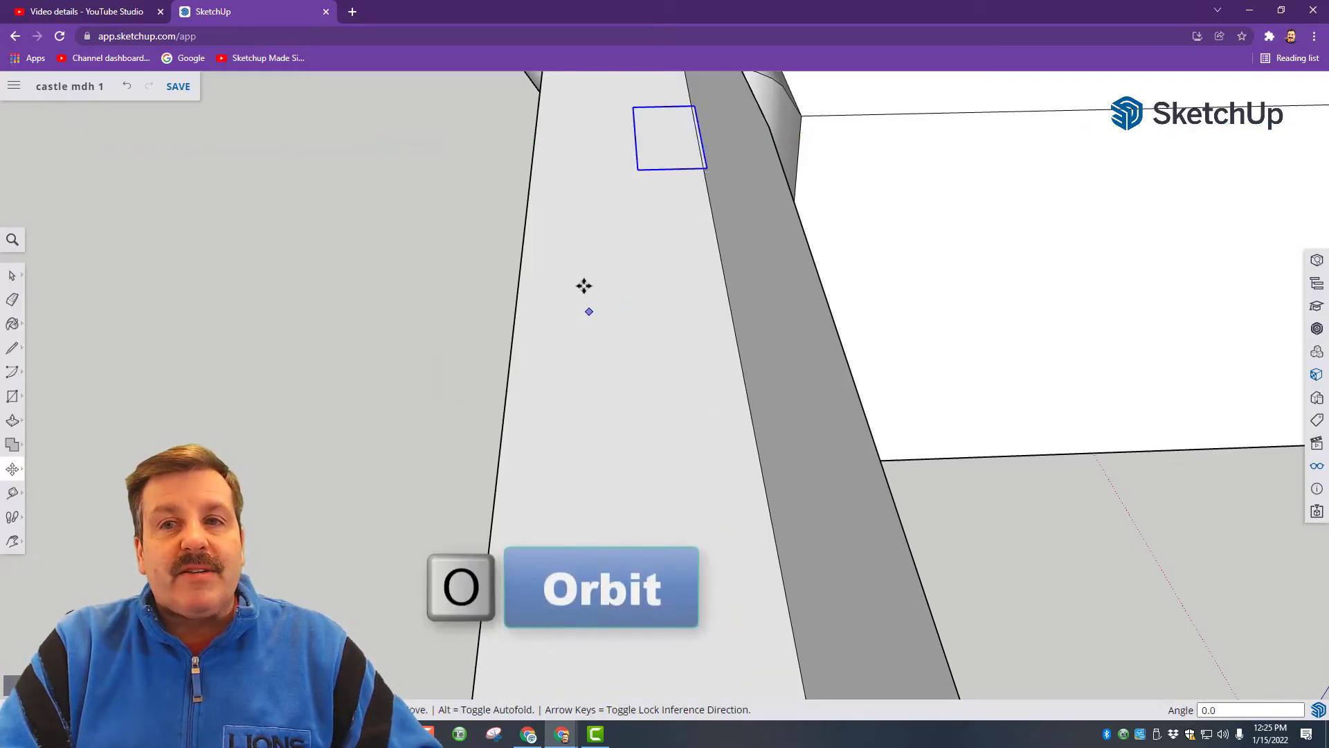
pyautogui.press('o')
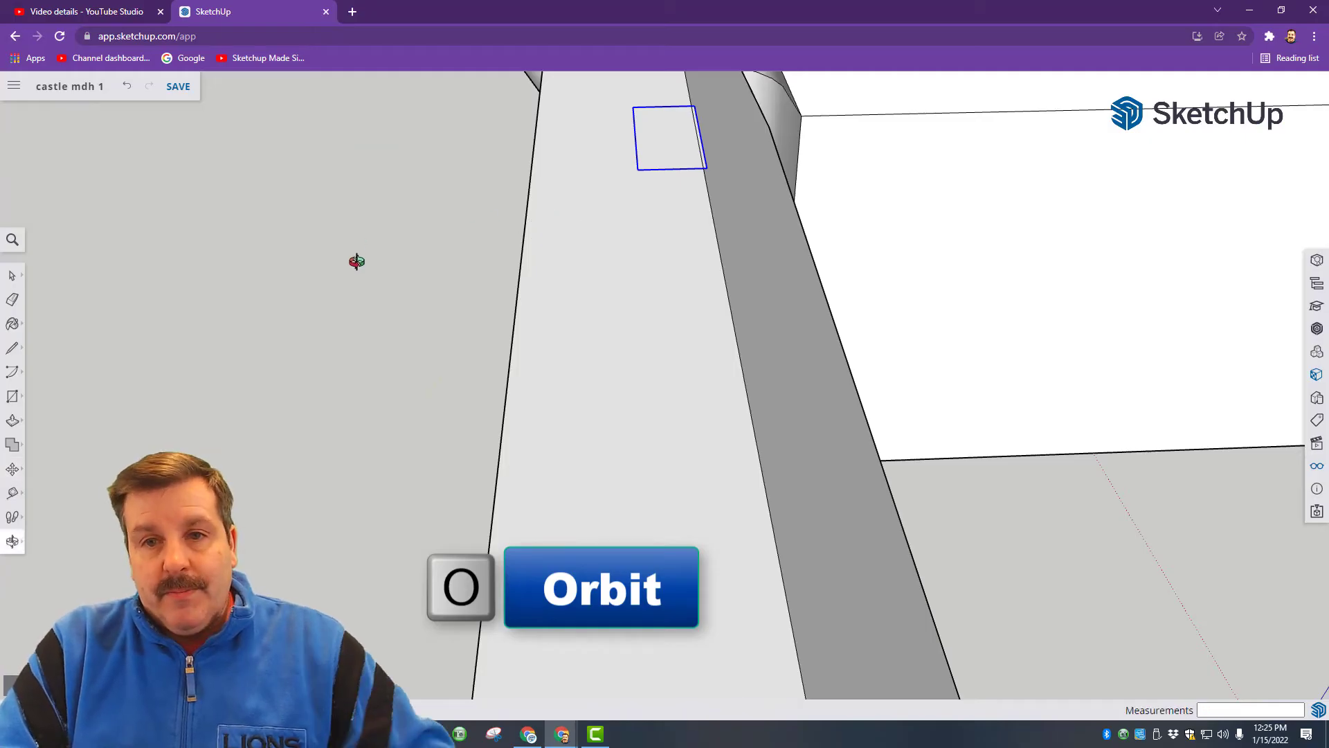
pyautogui.moveTo(356, 260); pyautogui.dragTo(201, 238)
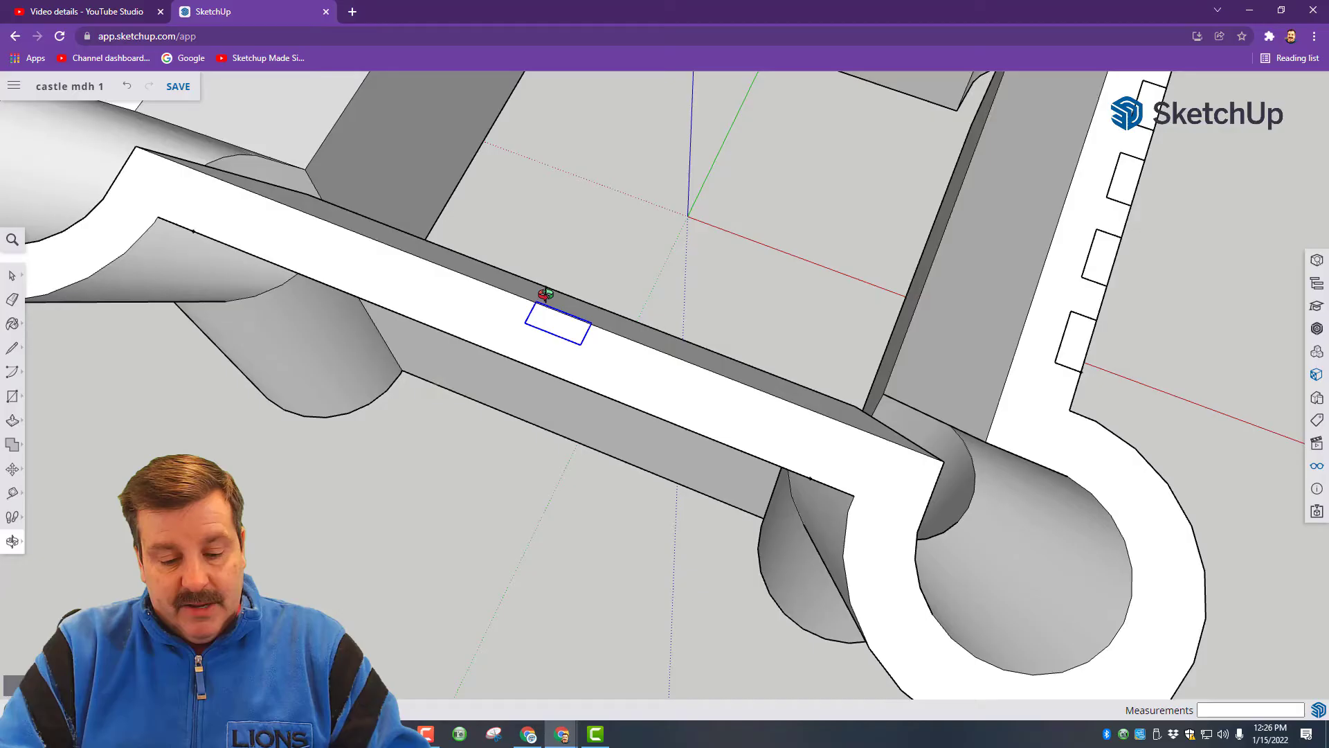
# Move the rotated bp component by its outer corner onto the guide point near the left wall's far tower.
pyautogui.press('m')
pyautogui.click(525, 324)
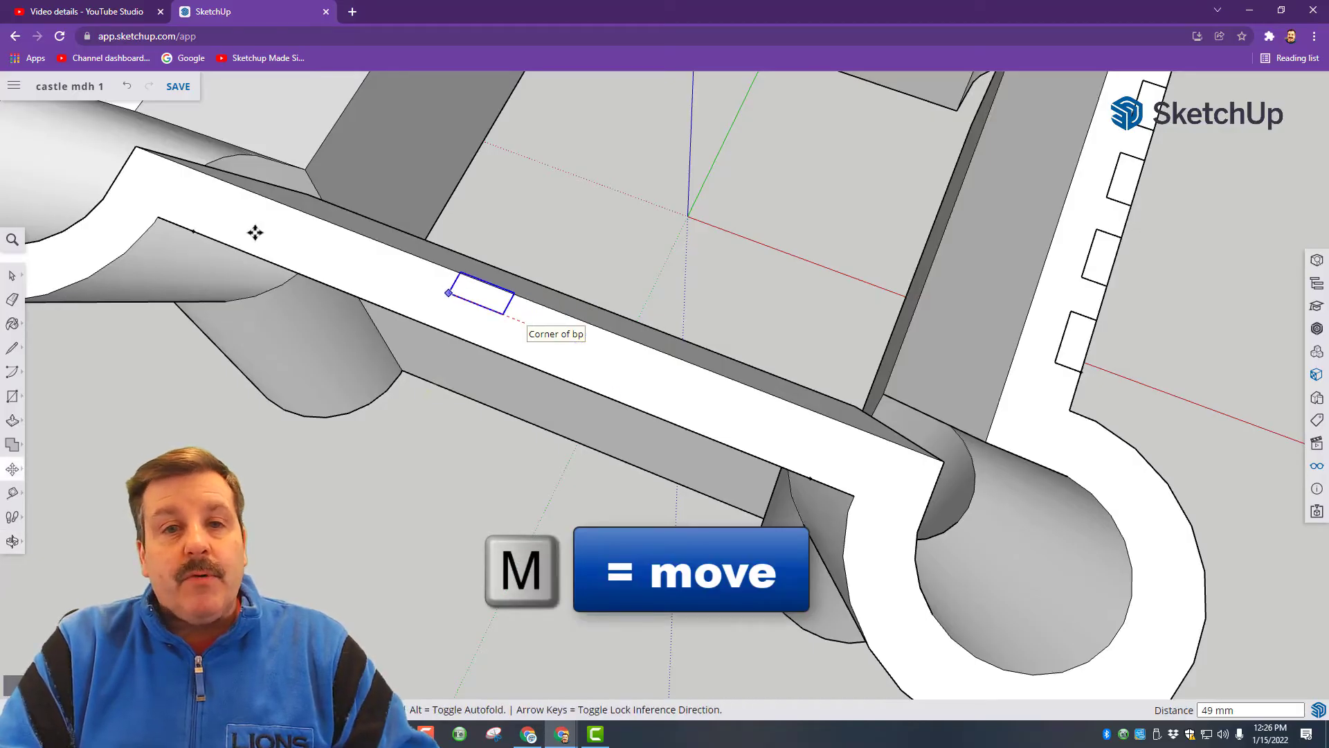
pyautogui.click(190, 230)
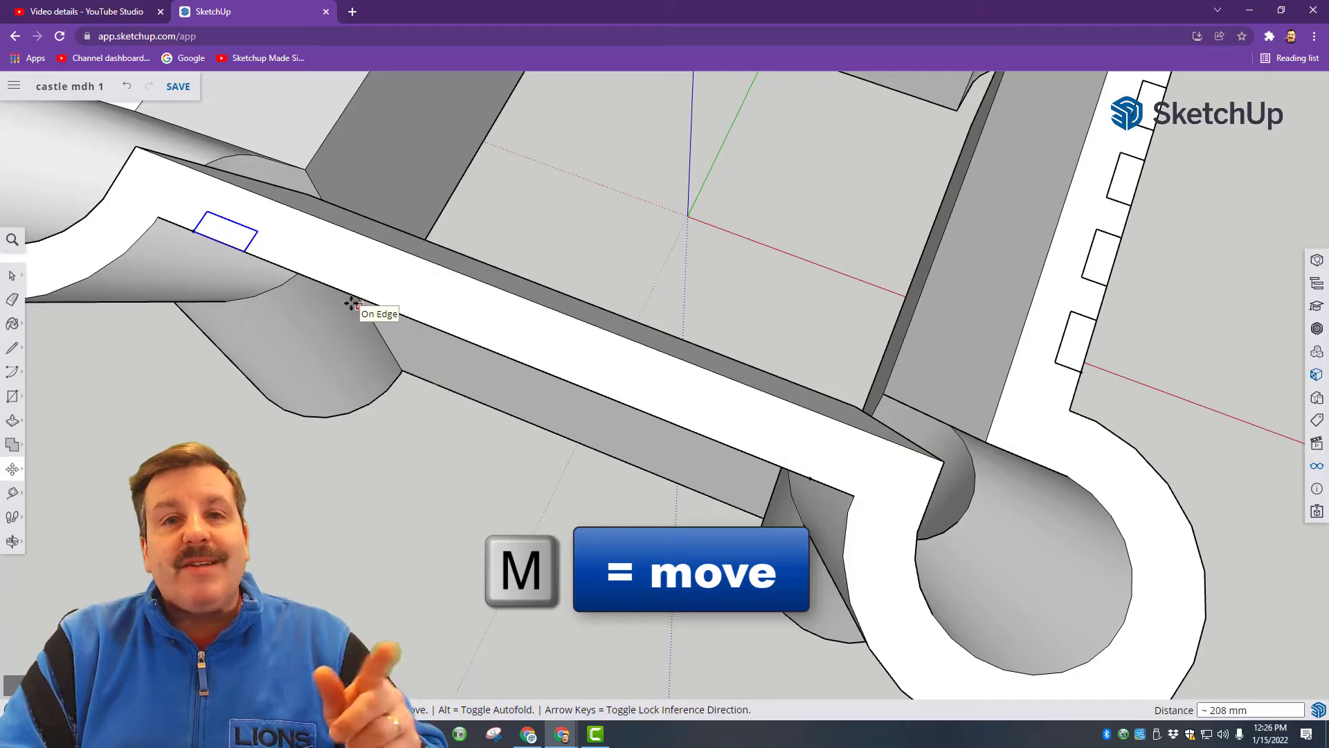
# Copy the bp component to the guide point at the wall's other end and divide the distance with /6.
pyautogui.click(246, 250)
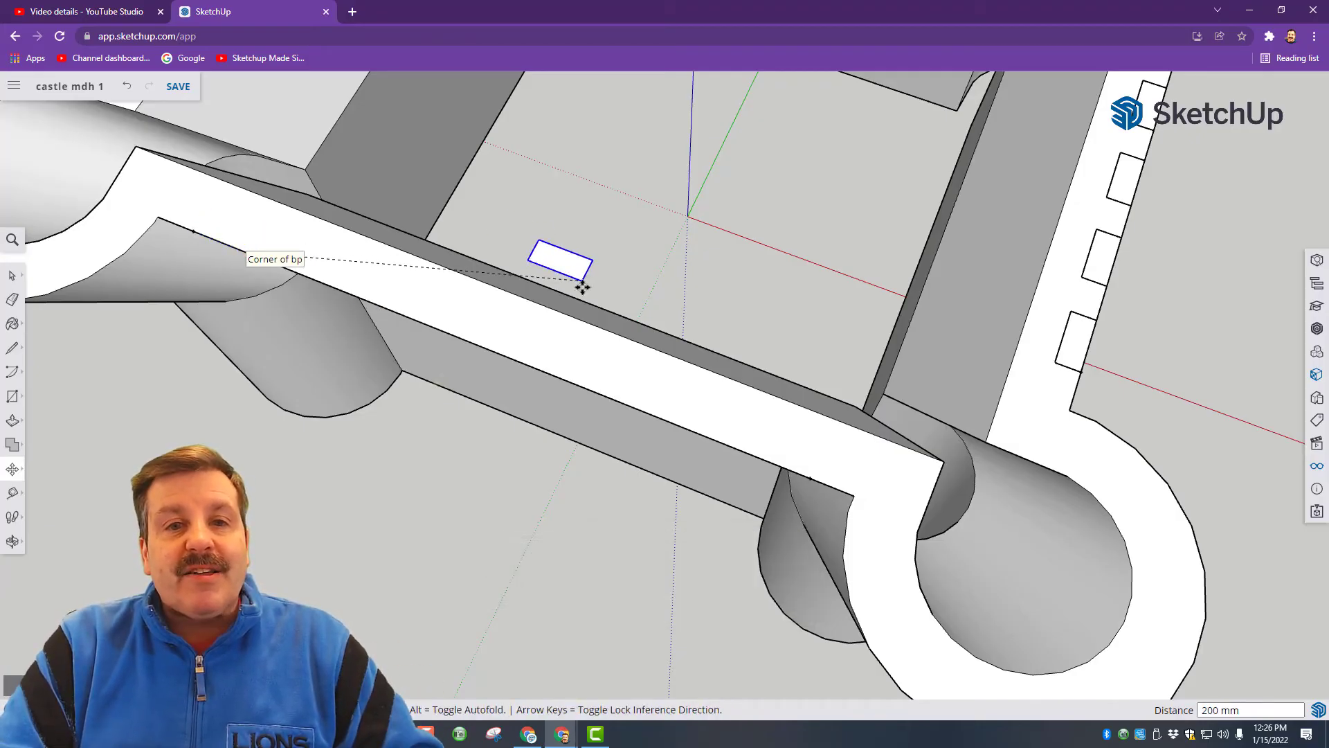
pyautogui.press('ctrl')
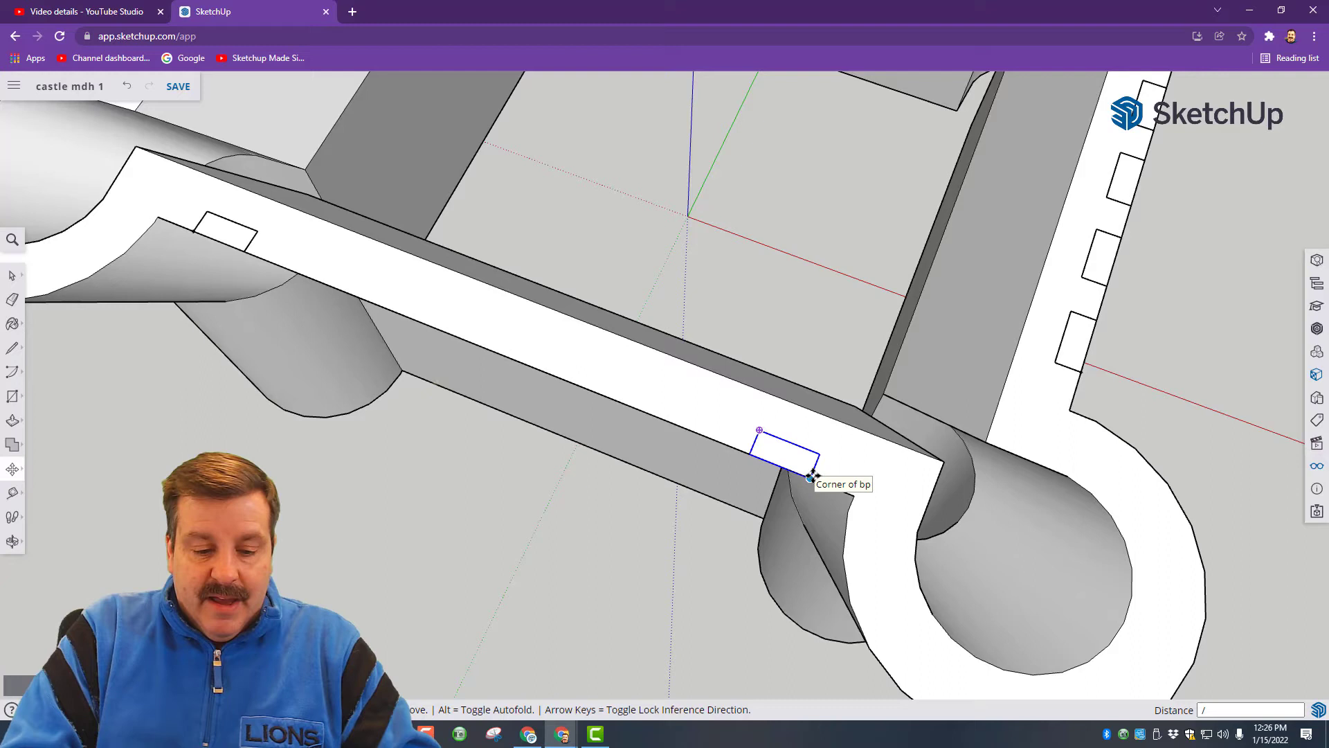
pyautogui.press('Return')
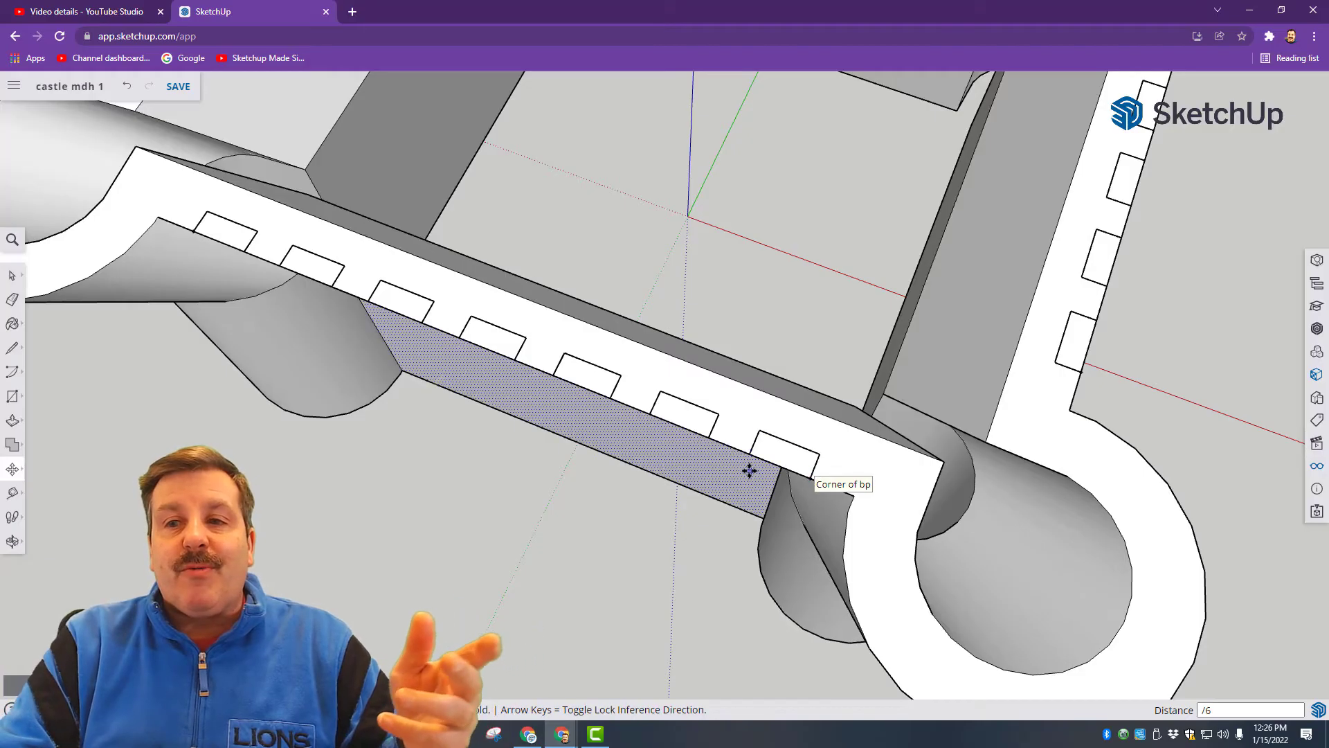
# Copy the seven newly spaced bp components straight across the castle onto the opposite wall's outer top edge.
pyautogui.scroll(-10, 749, 471)
pyautogui.moveTo(297, 529); pyautogui.dragTo(420, 586, button='middle')
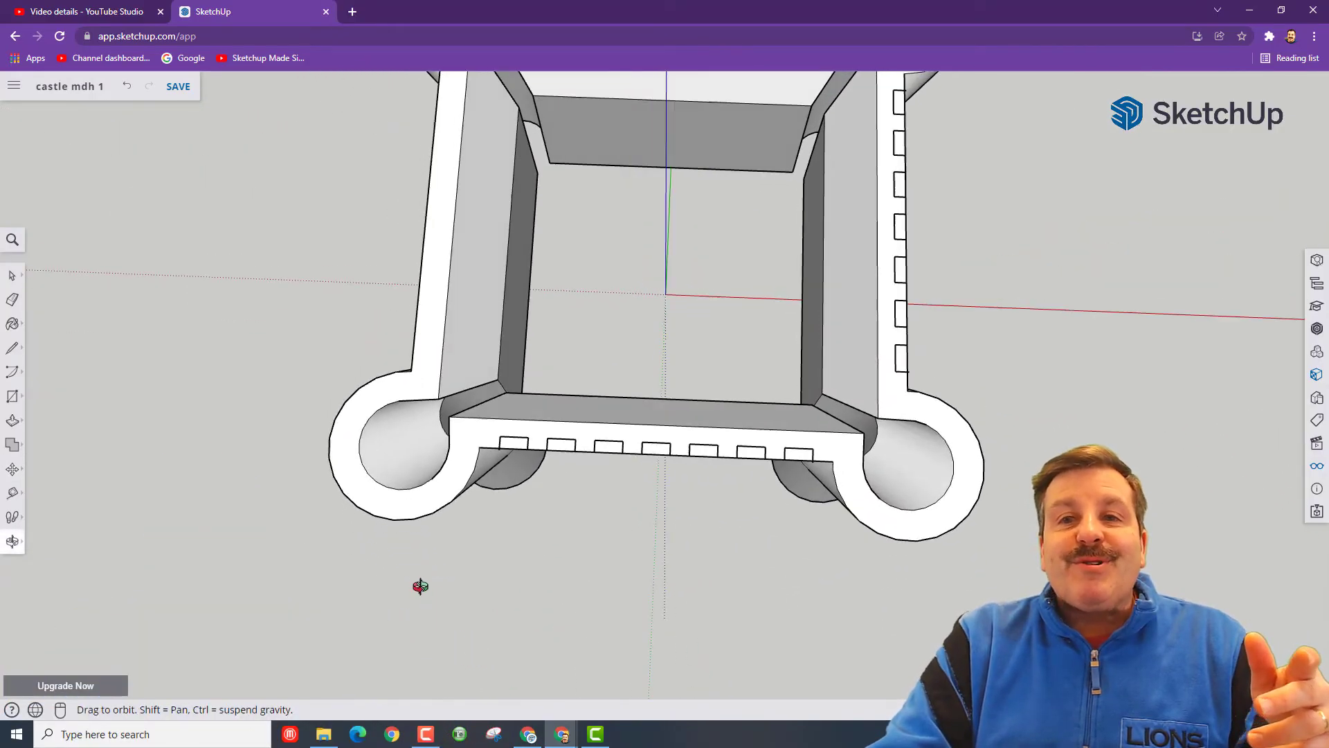
pyautogui.scroll(-3, 420, 586)
pyautogui.scroll(5, 512, 440)
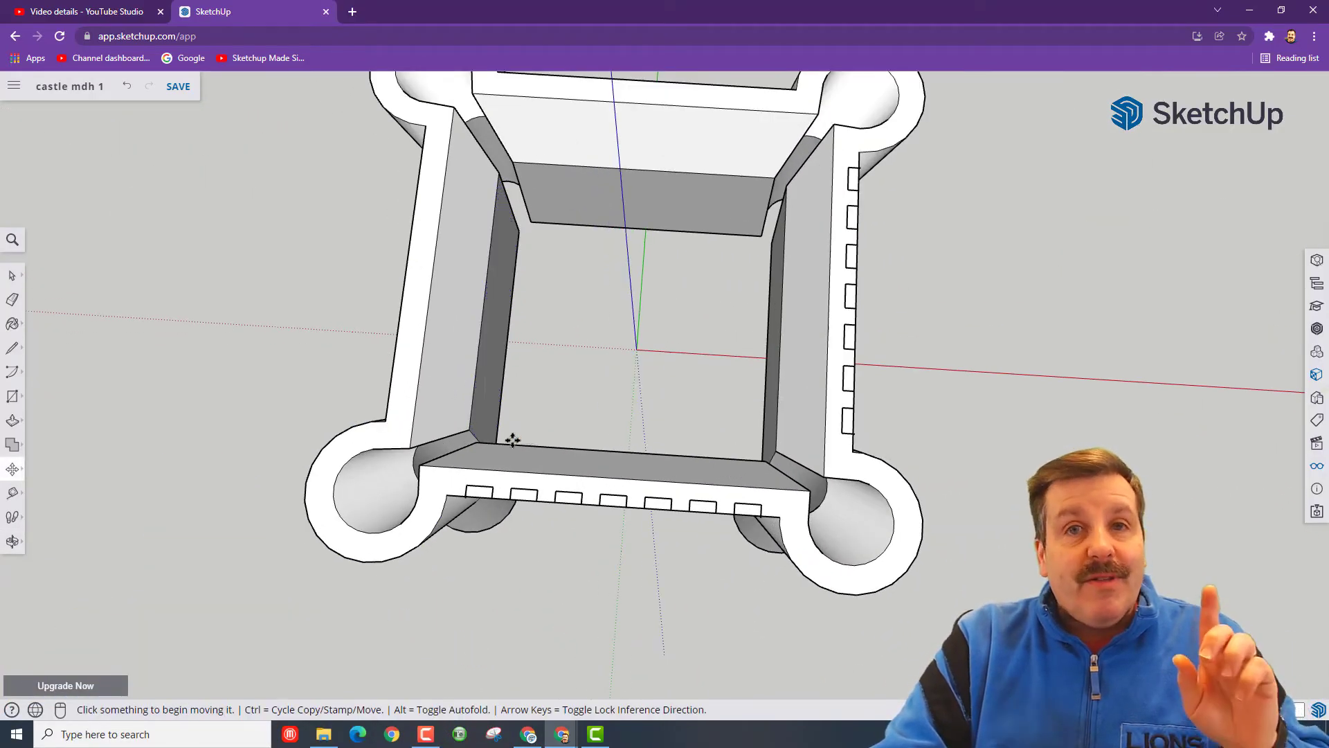
pyautogui.press('space')
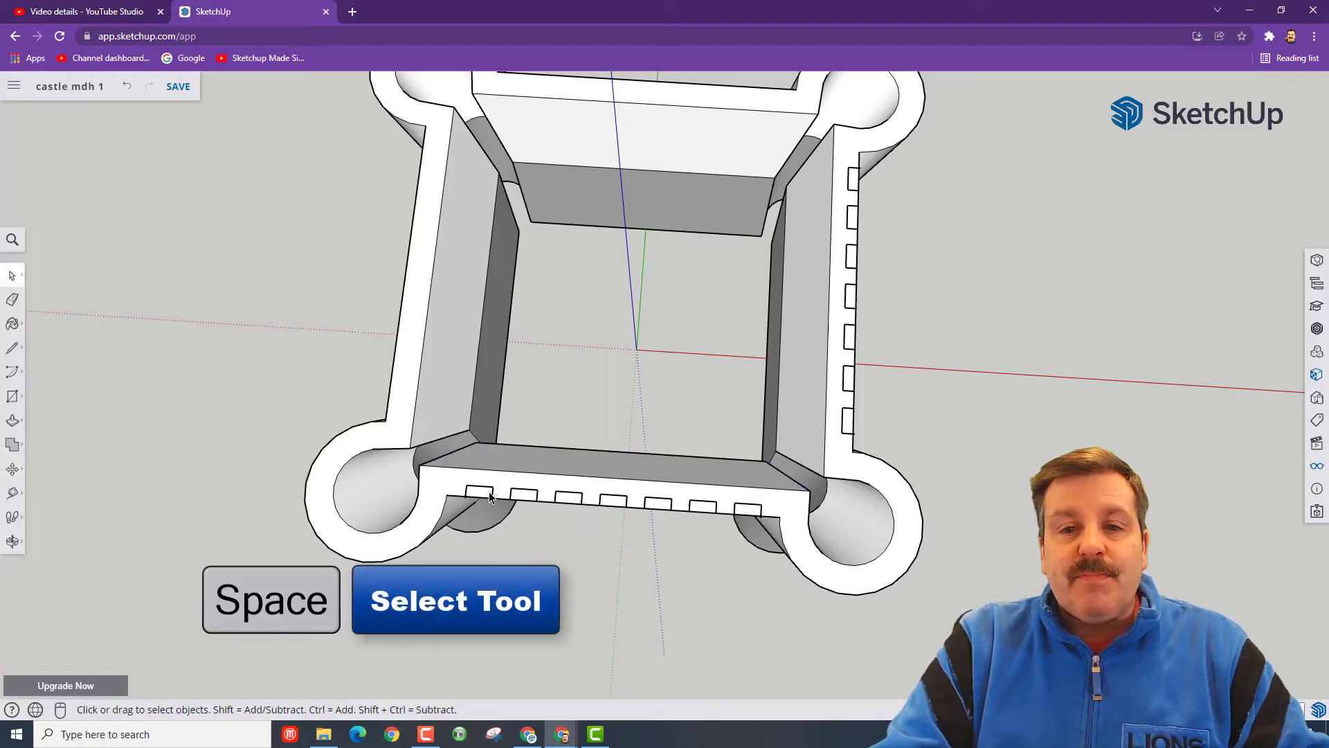
pyautogui.keyDown('shift'); pyautogui.click(524, 494); pyautogui.keyUp('shift')
pyautogui.keyDown('shift'); pyautogui.click(569, 498); pyautogui.keyUp('shift')
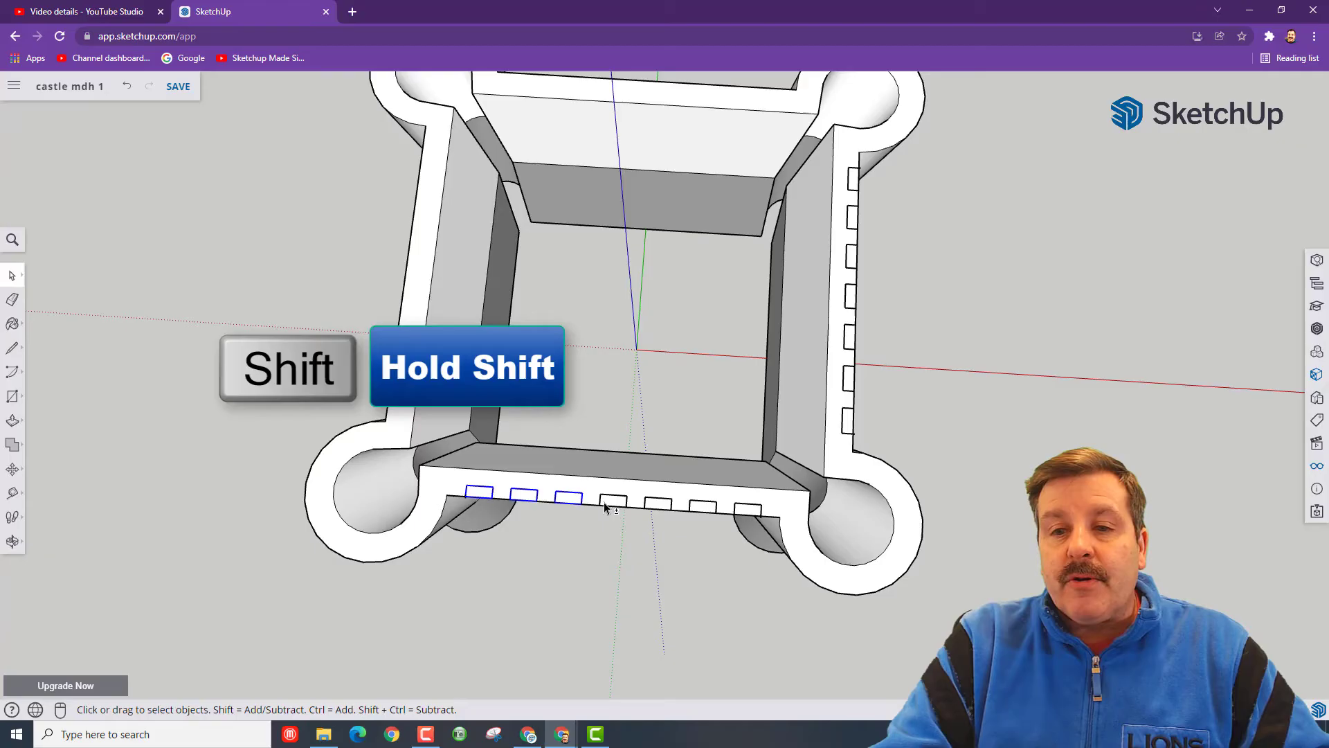
pyautogui.keyDown('shift'); pyautogui.click(700, 505); pyautogui.keyUp('shift')
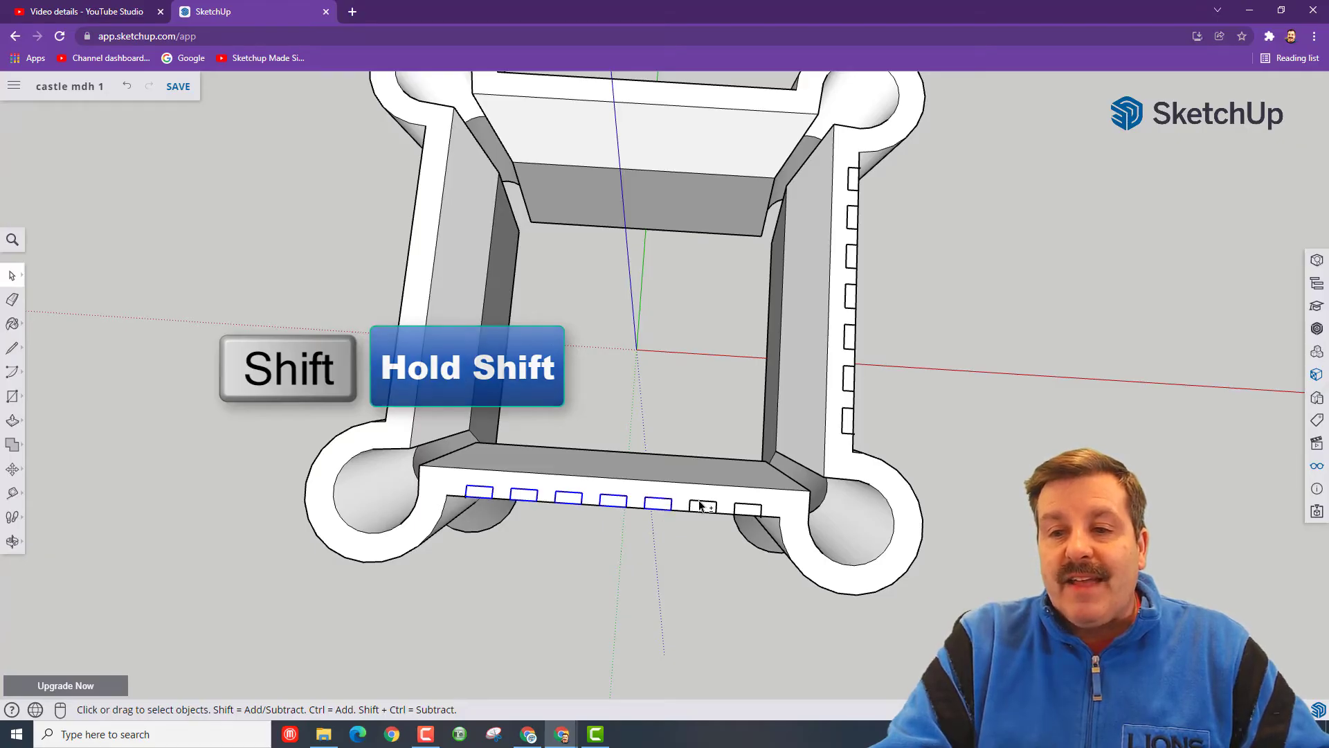
pyautogui.keyDown('shift'); pyautogui.click(748, 510); pyautogui.keyUp('shift')
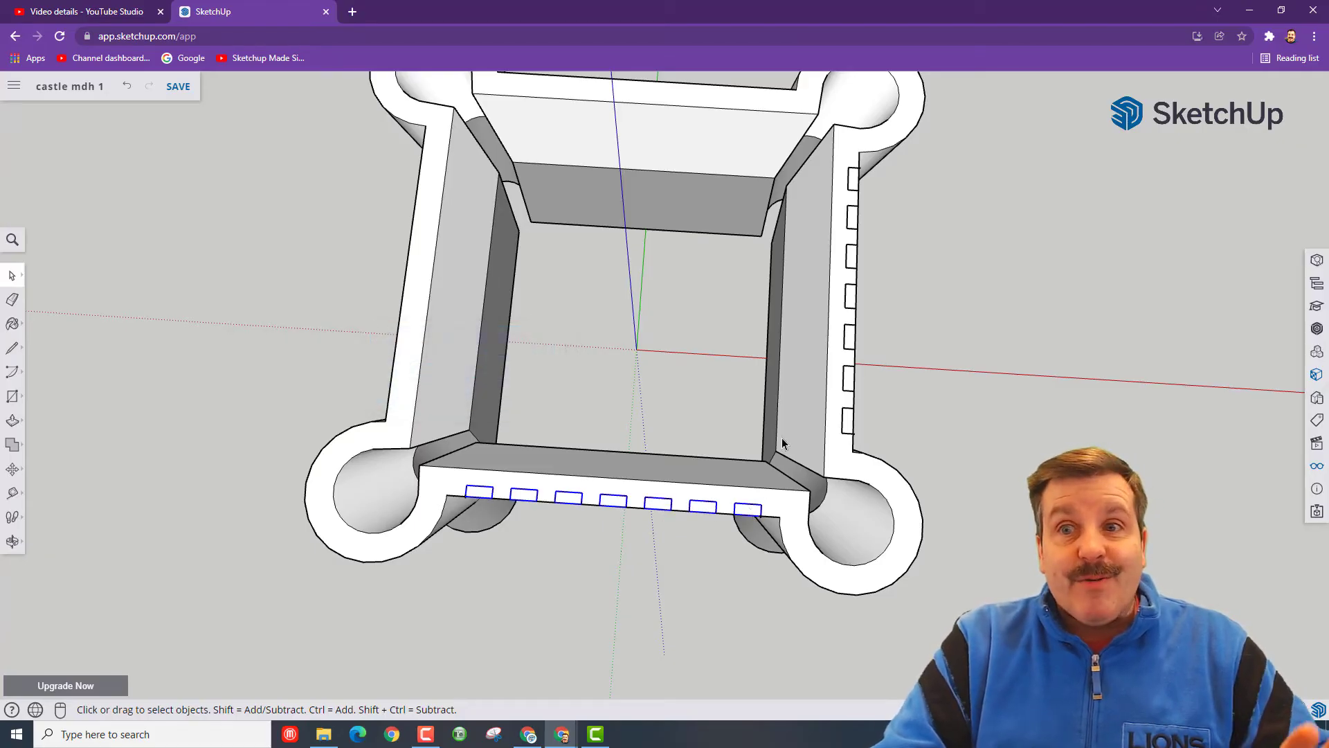
pyautogui.scroll(-1, 765, 104)
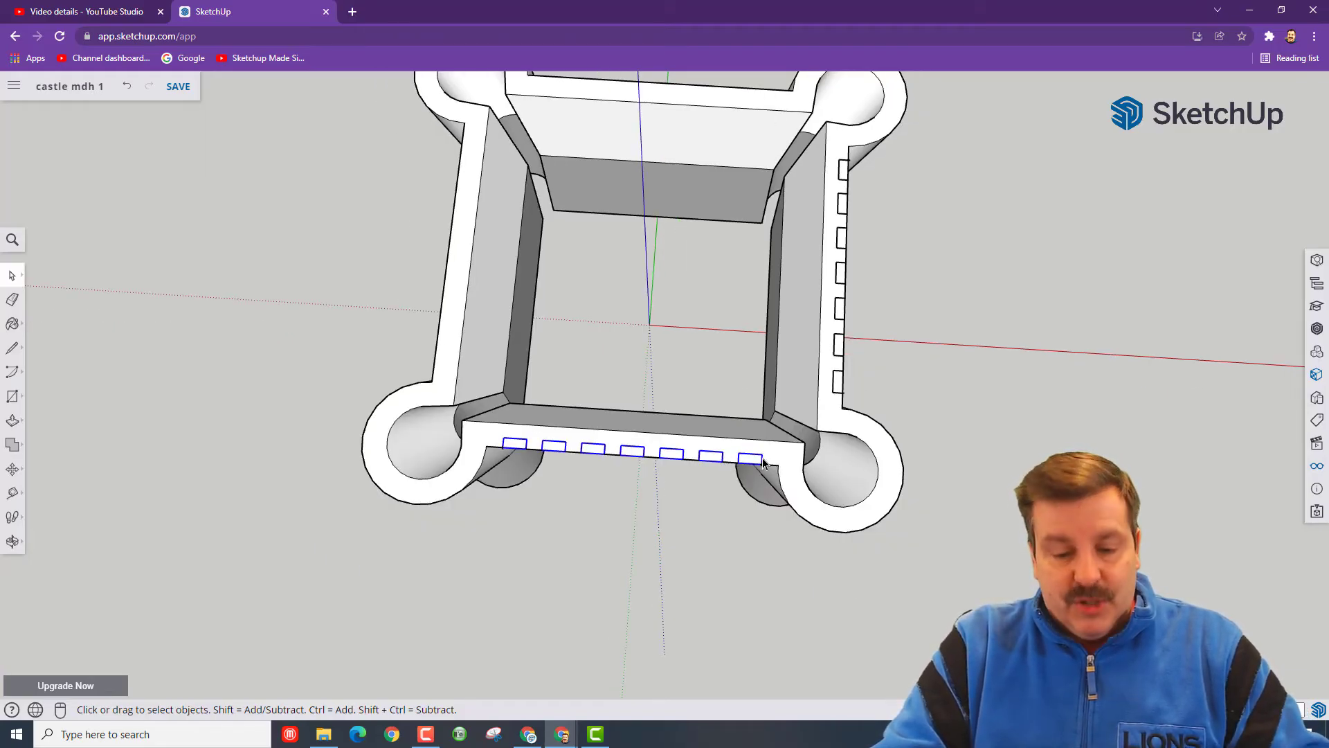
pyautogui.press('m')
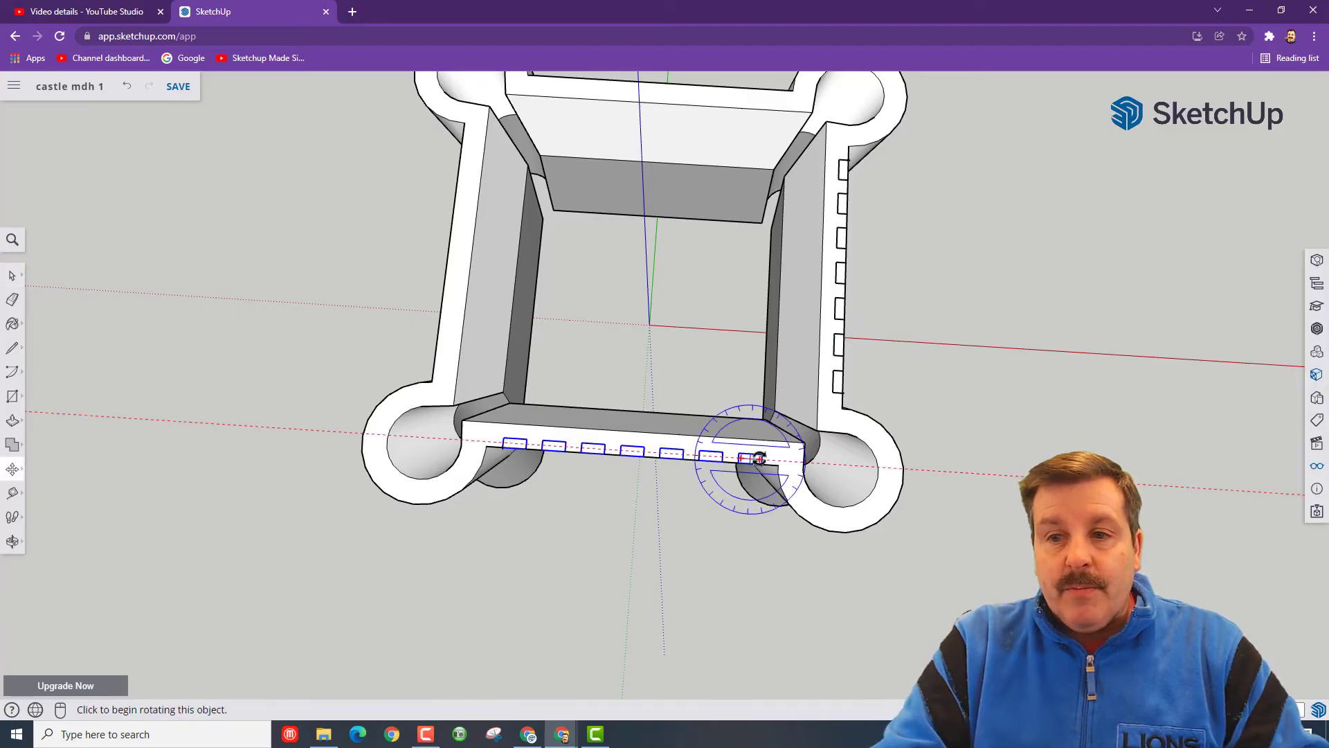
pyautogui.click(762, 456)
pyautogui.press('ctrl')
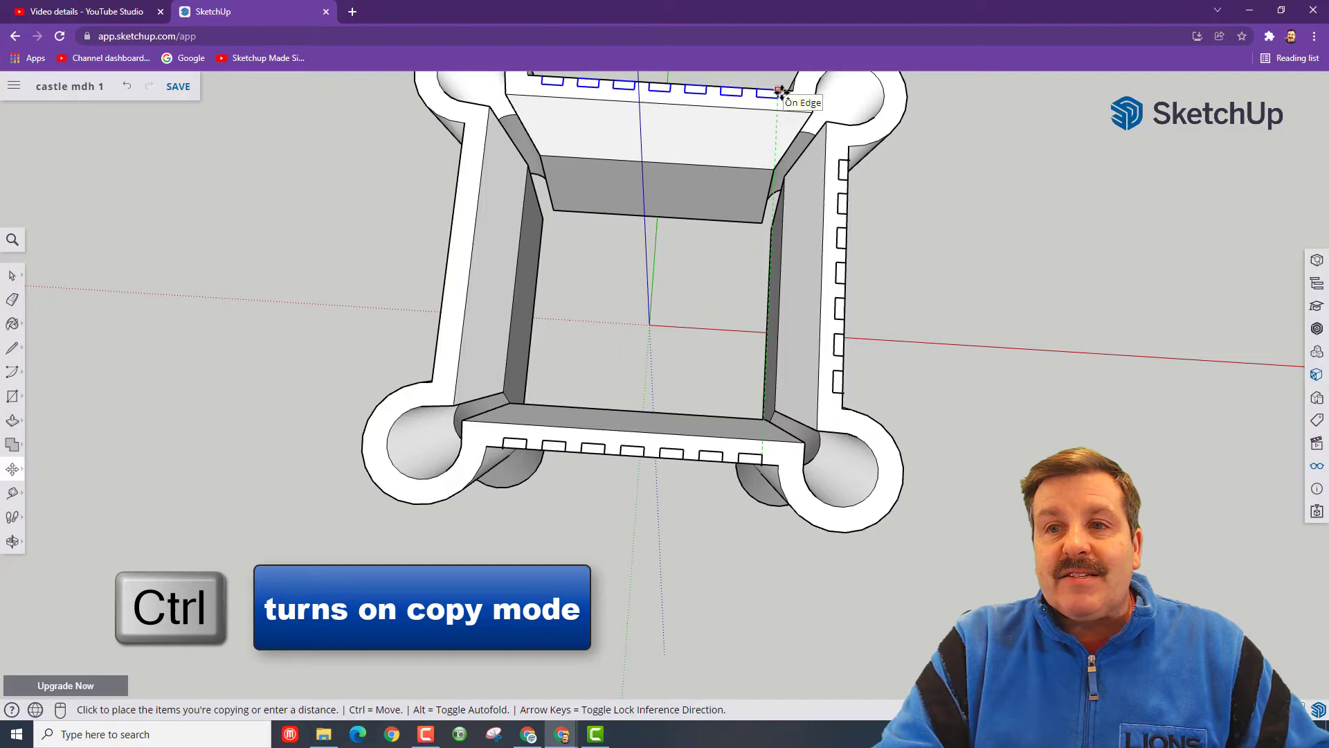
pyautogui.click(781, 92)
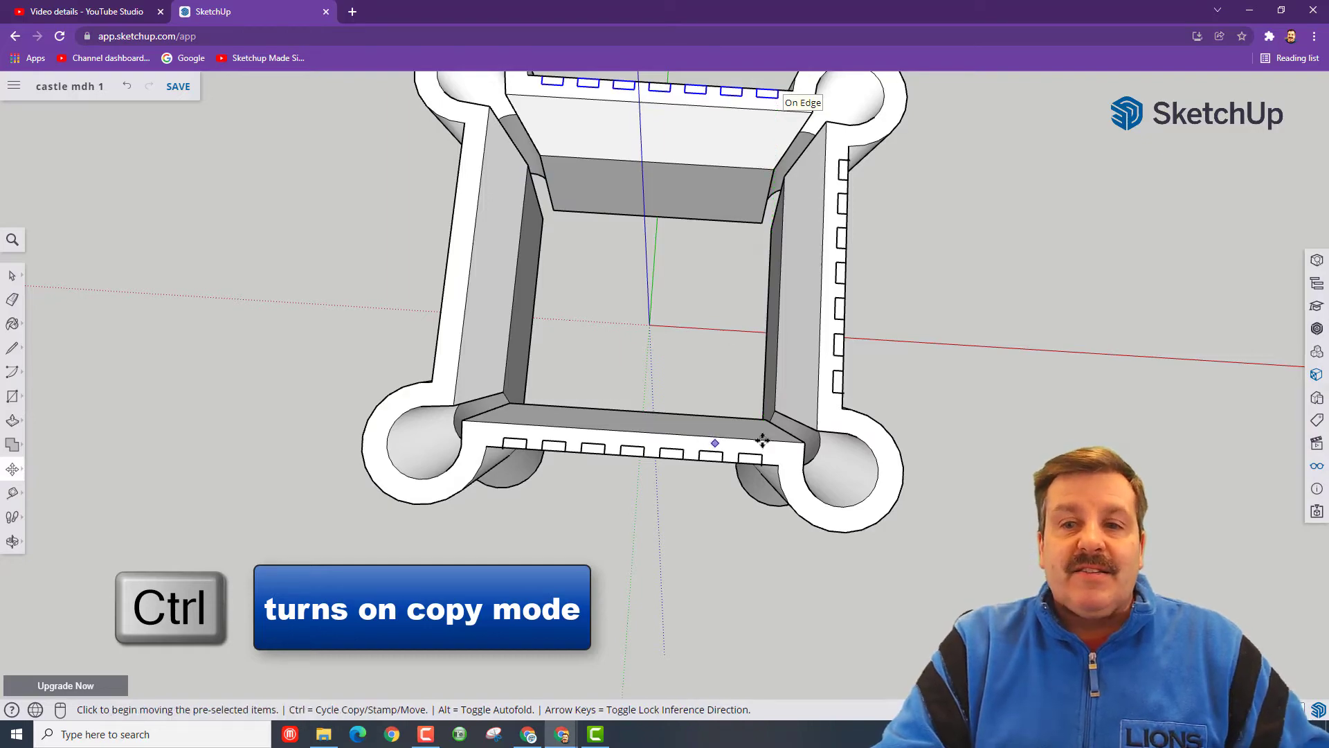
# Select the seven bp components on the near wall and copy them straight across the castle onto the opposite wall's outer top edge.
pyautogui.moveTo(1024, 418); pyautogui.dragTo(517, 418, button='middle')
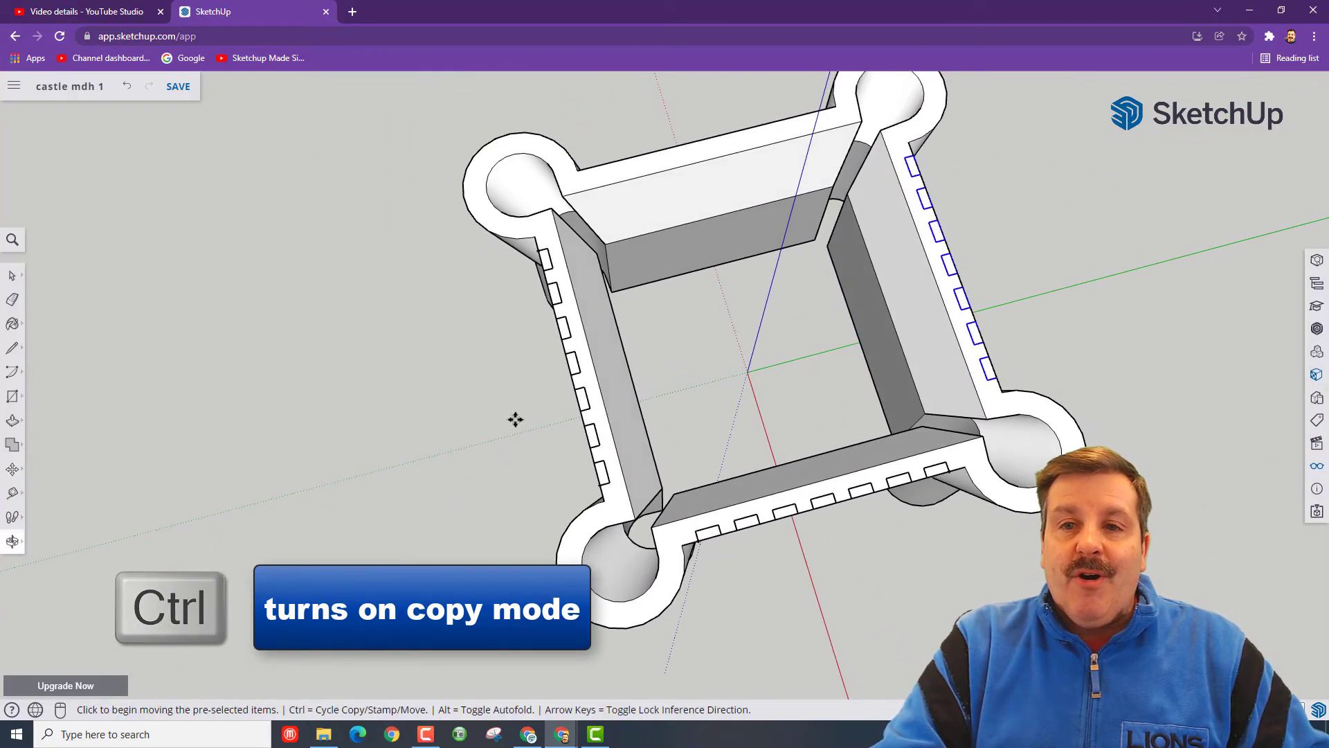
pyautogui.press('space')
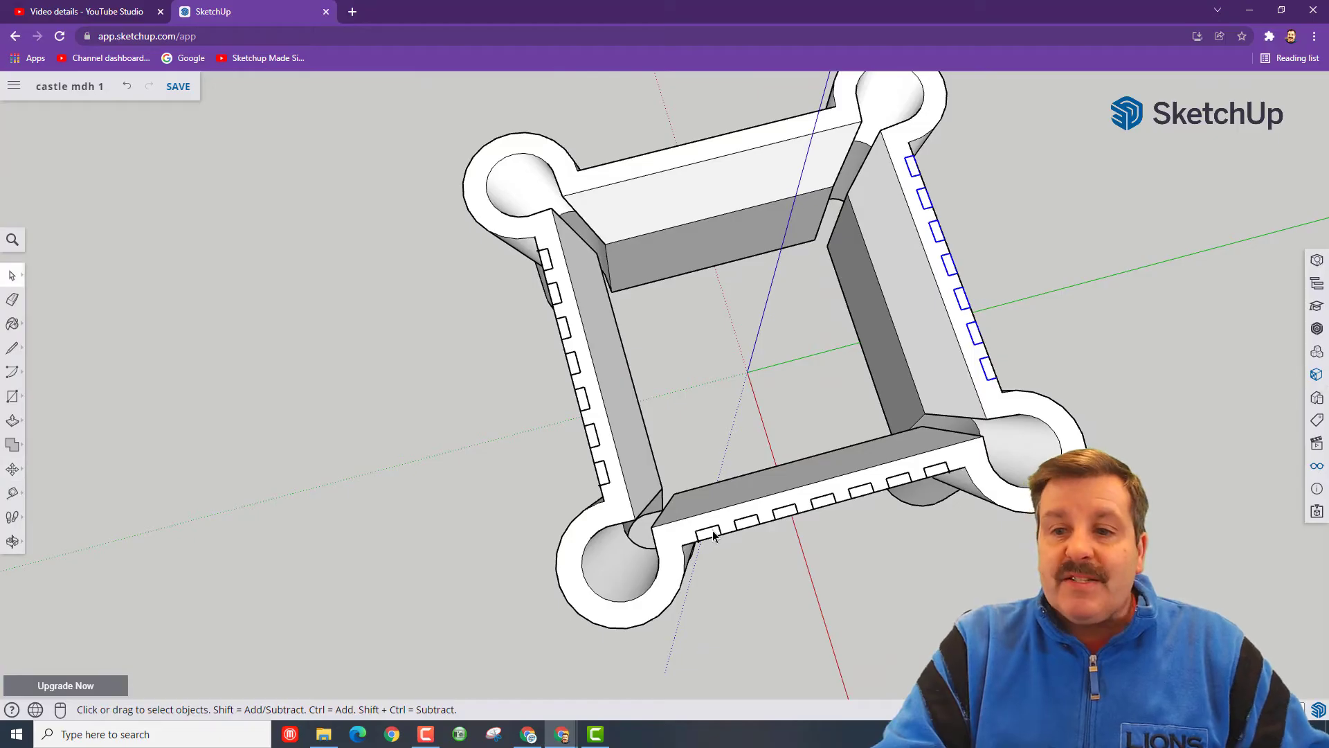
pyautogui.keyDown('shift'); pyautogui.click(747, 524); pyautogui.keyUp('shift')
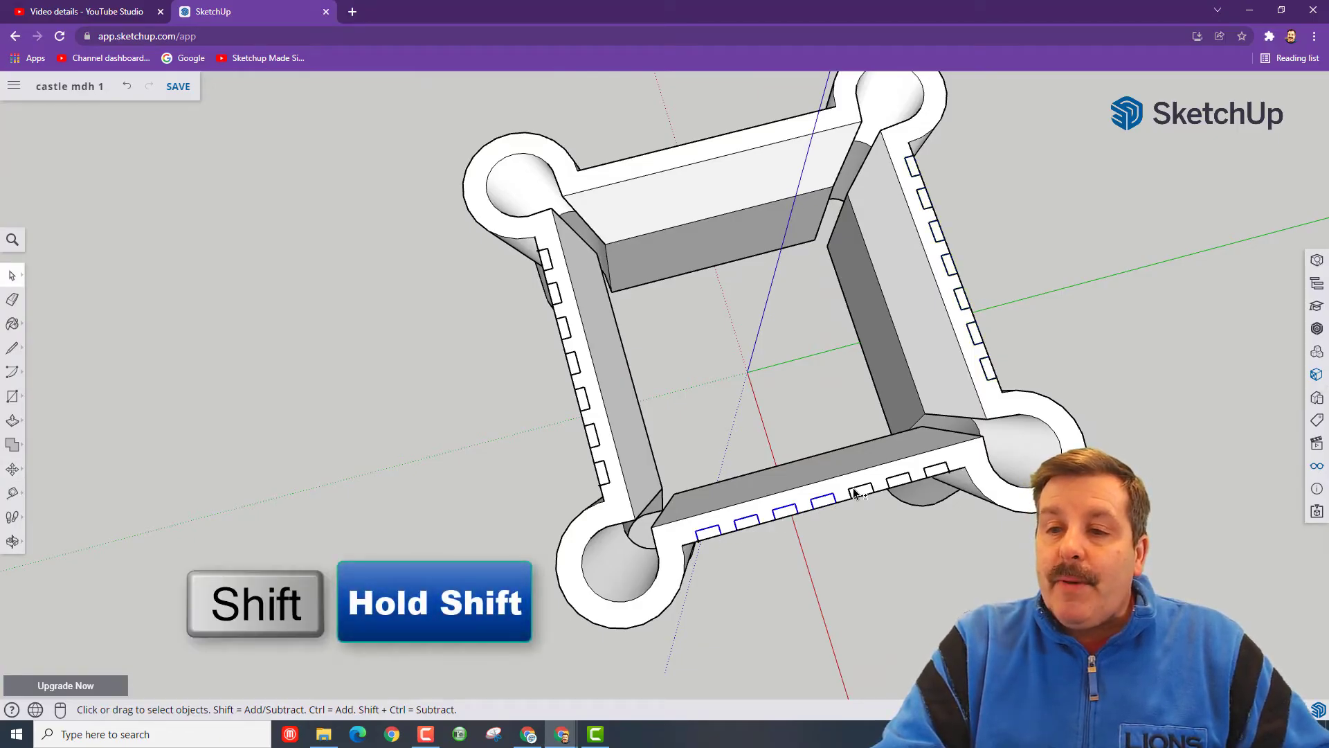
pyautogui.keyDown('shift'); pyautogui.click(902, 478); pyautogui.keyUp('shift')
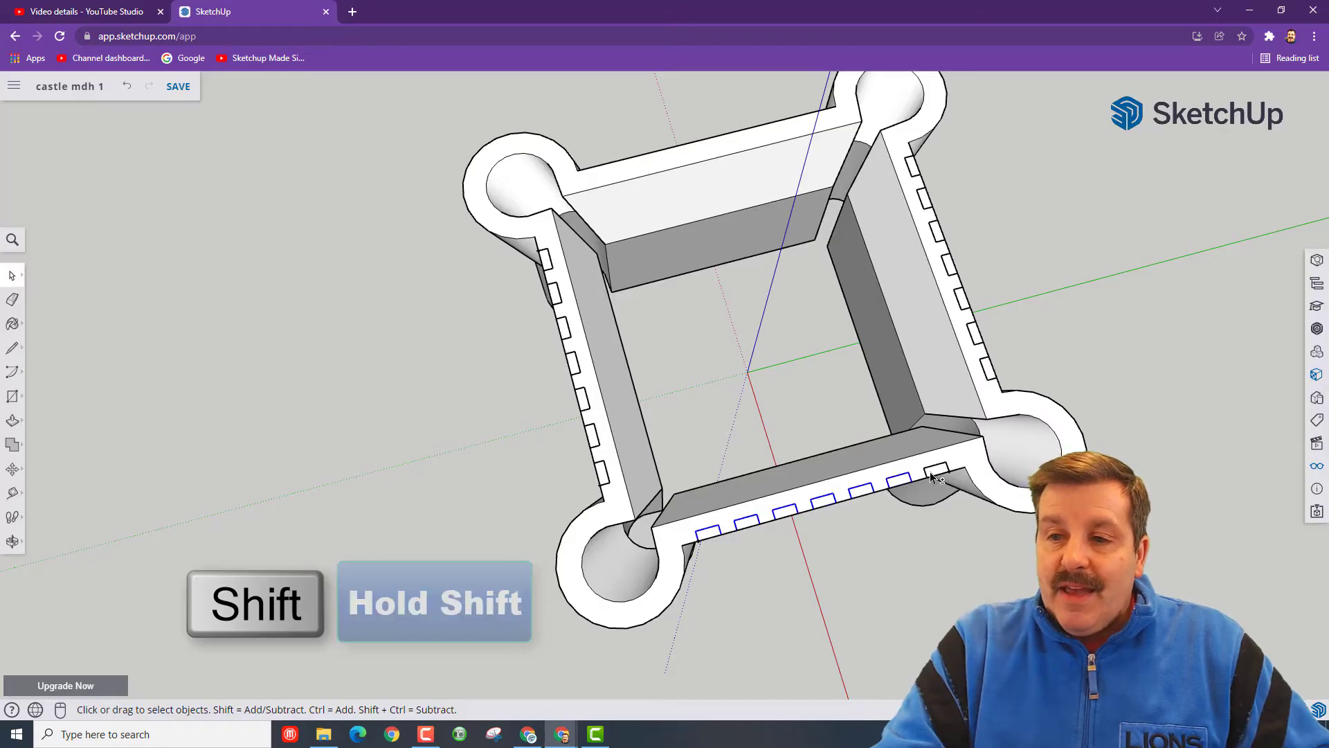
pyautogui.press('m')
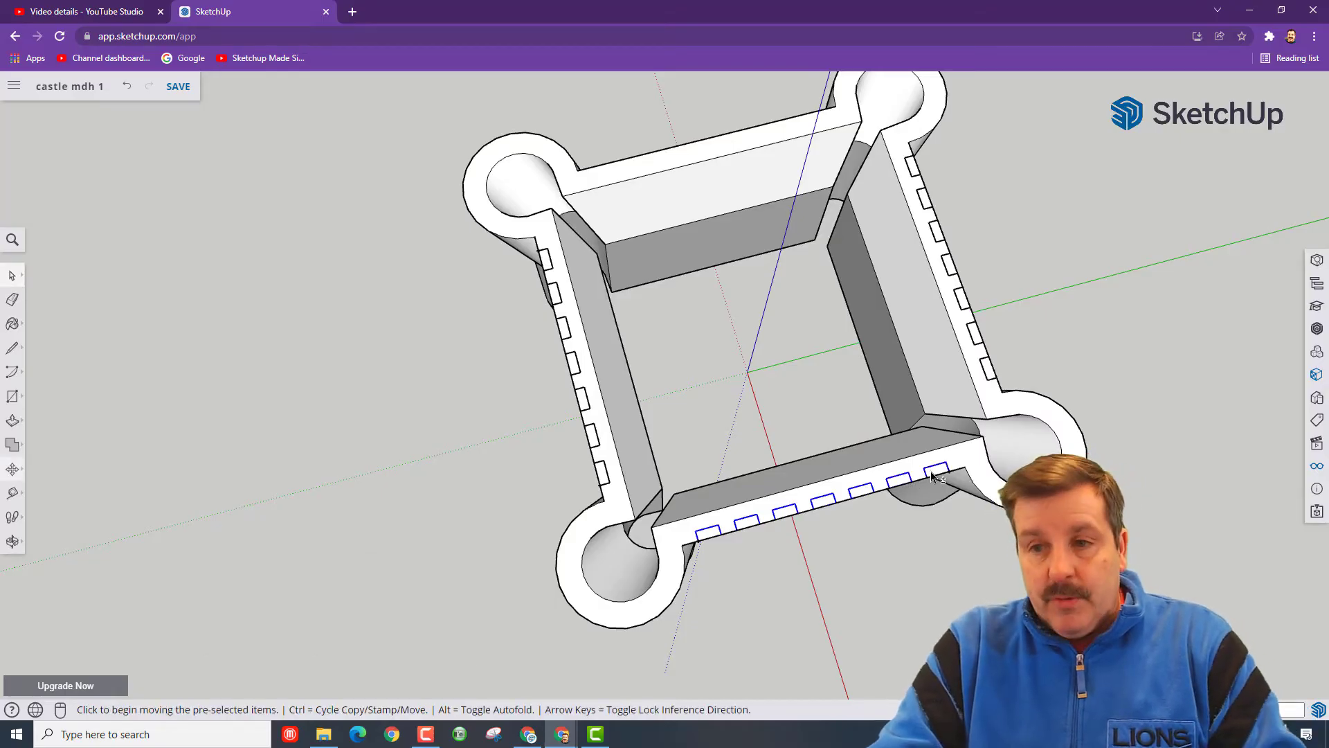
pyautogui.click(943, 461)
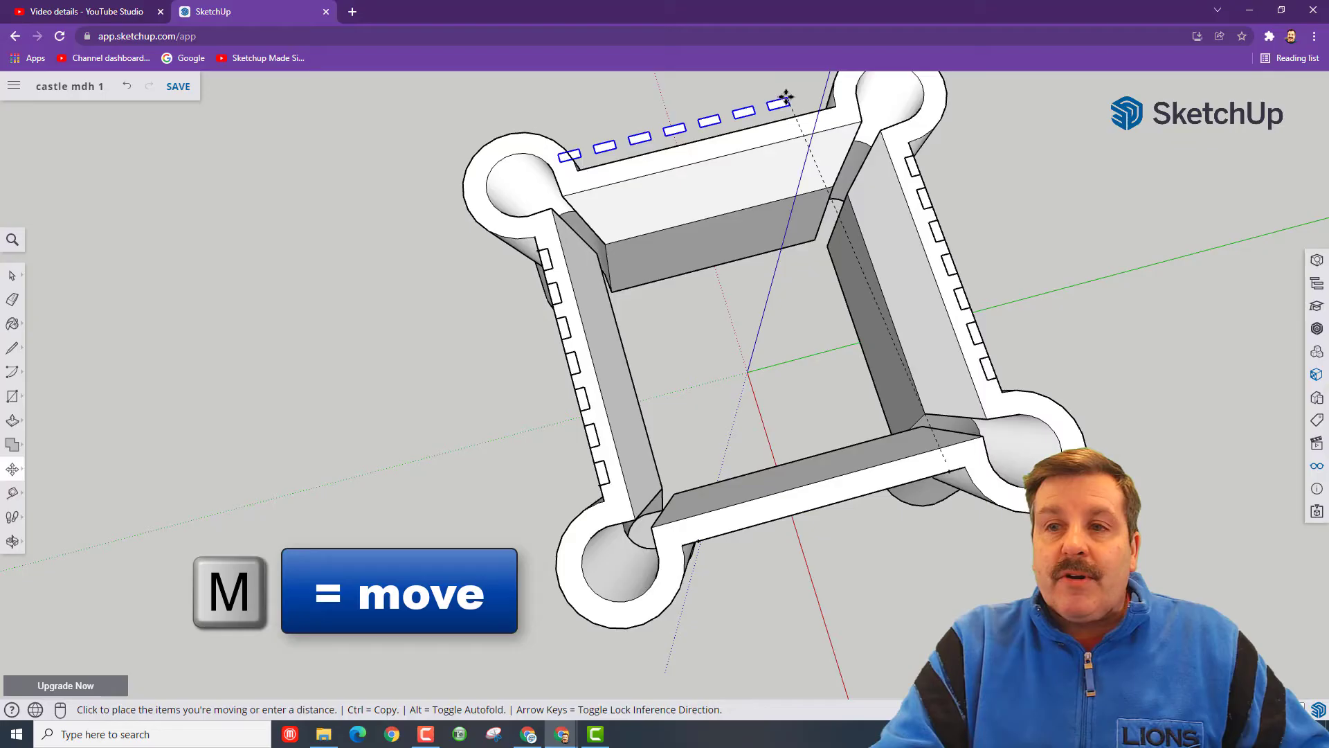
pyautogui.press('ctrl')
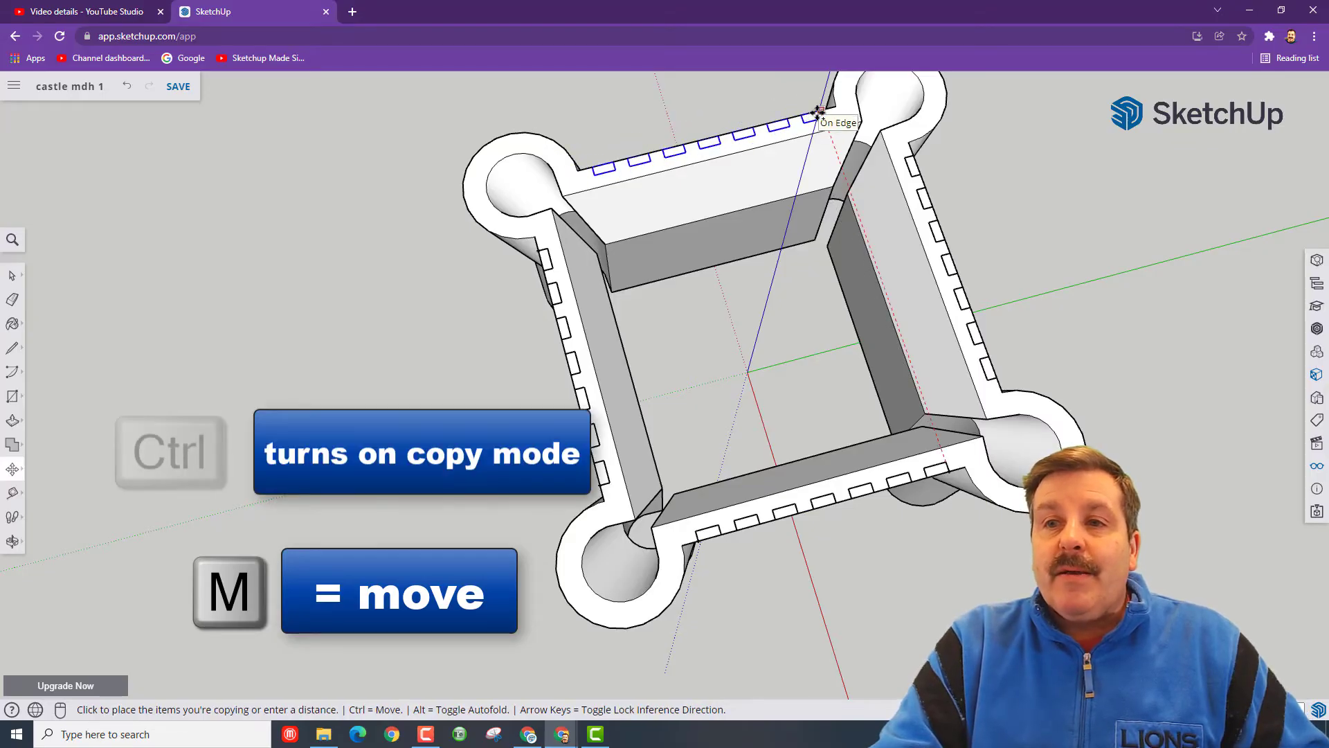
pyautogui.click(803, 255)
pyautogui.scroll(-2, 777, 261)
pyautogui.moveTo(777, 261); pyautogui.dragTo(770, 214, button='middle')
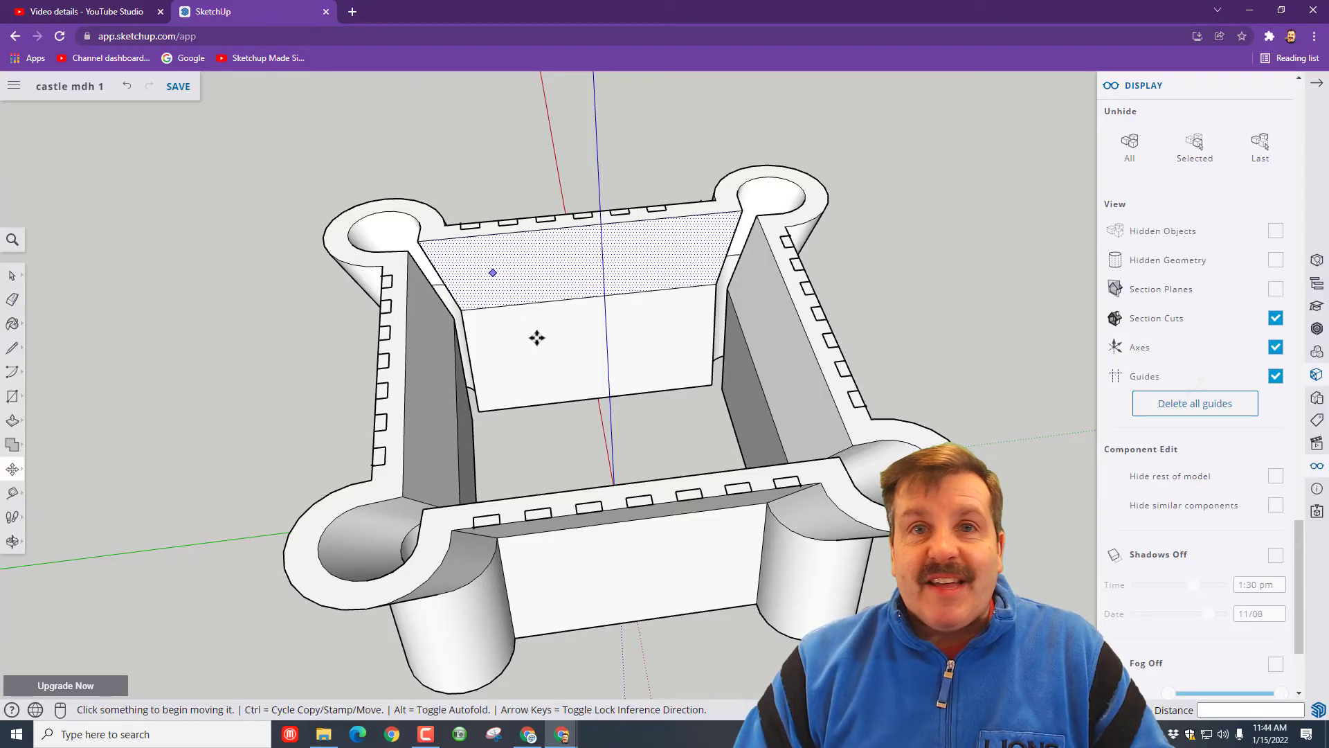
# Open a bp component on the near wall for editing and pull its rectangular face up about 55 mm.
pyautogui.press('space')
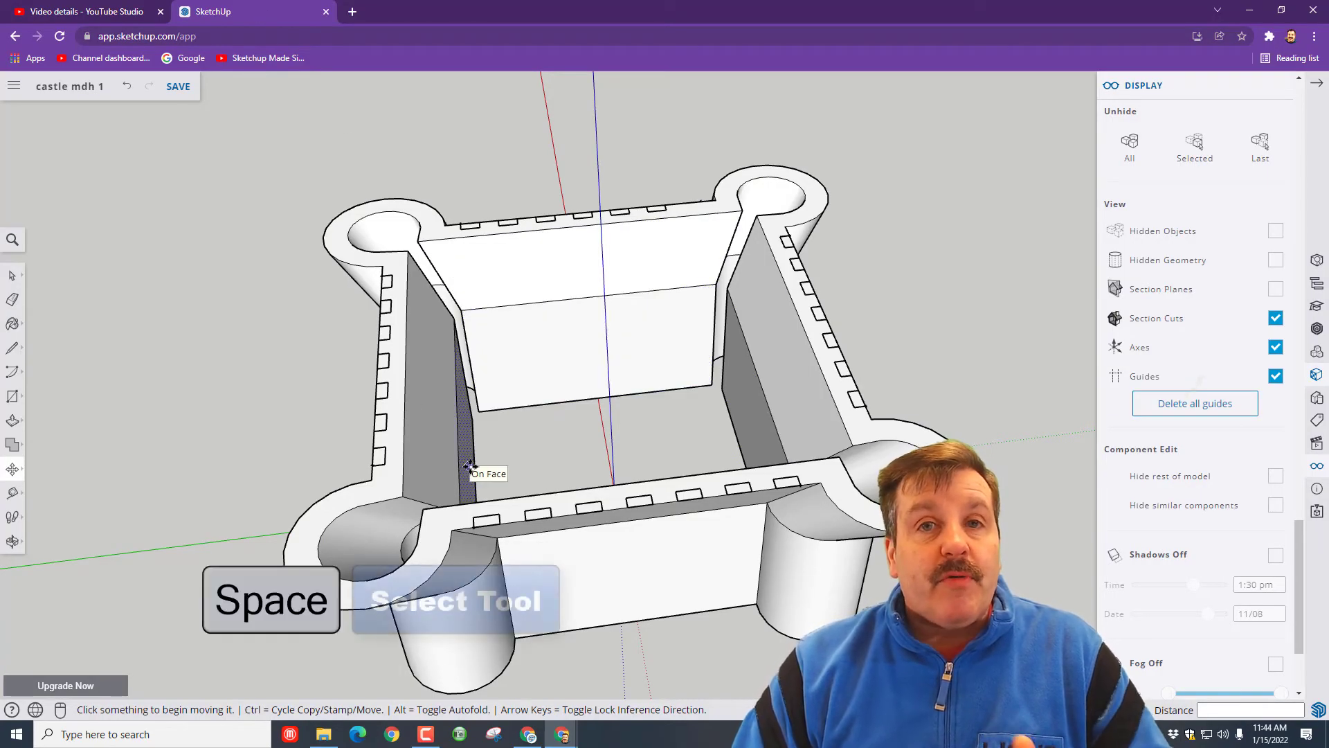
pyautogui.scroll(3, 471, 464)
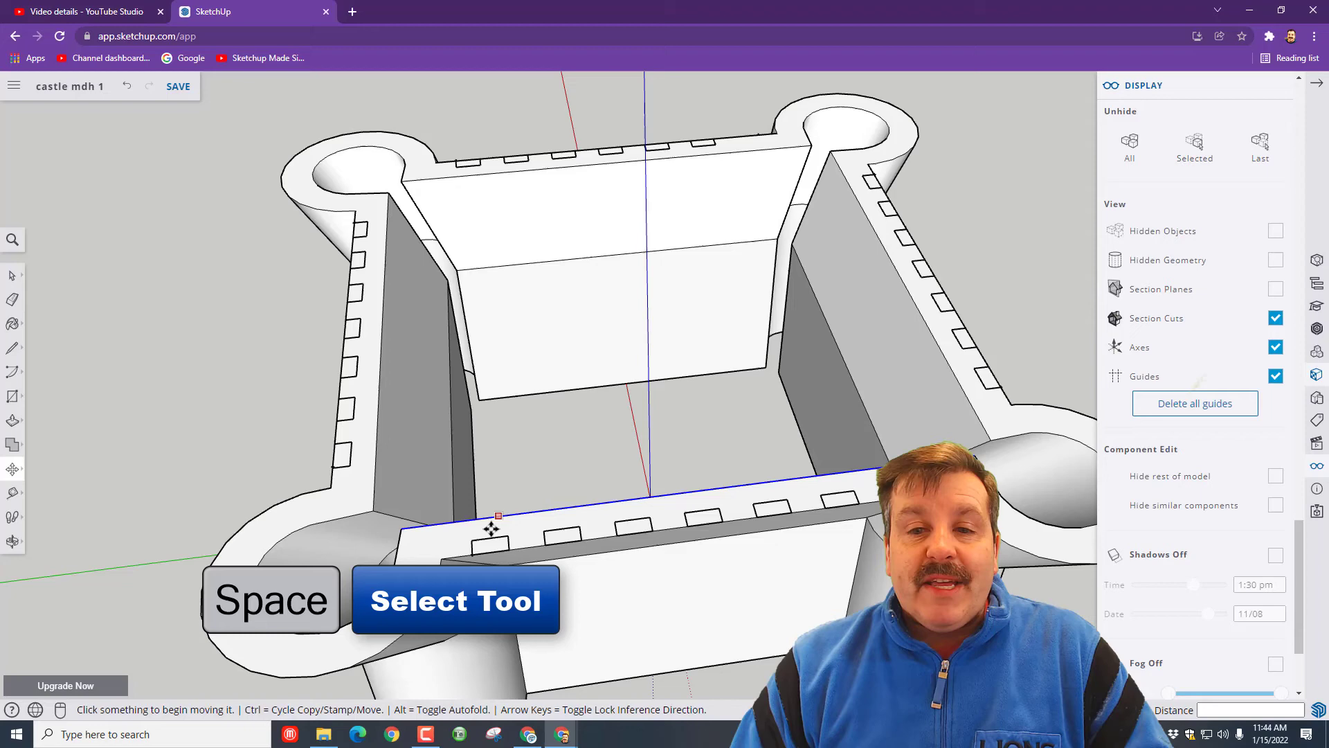
pyautogui.press('space')
pyautogui.doubleClick(489, 548)
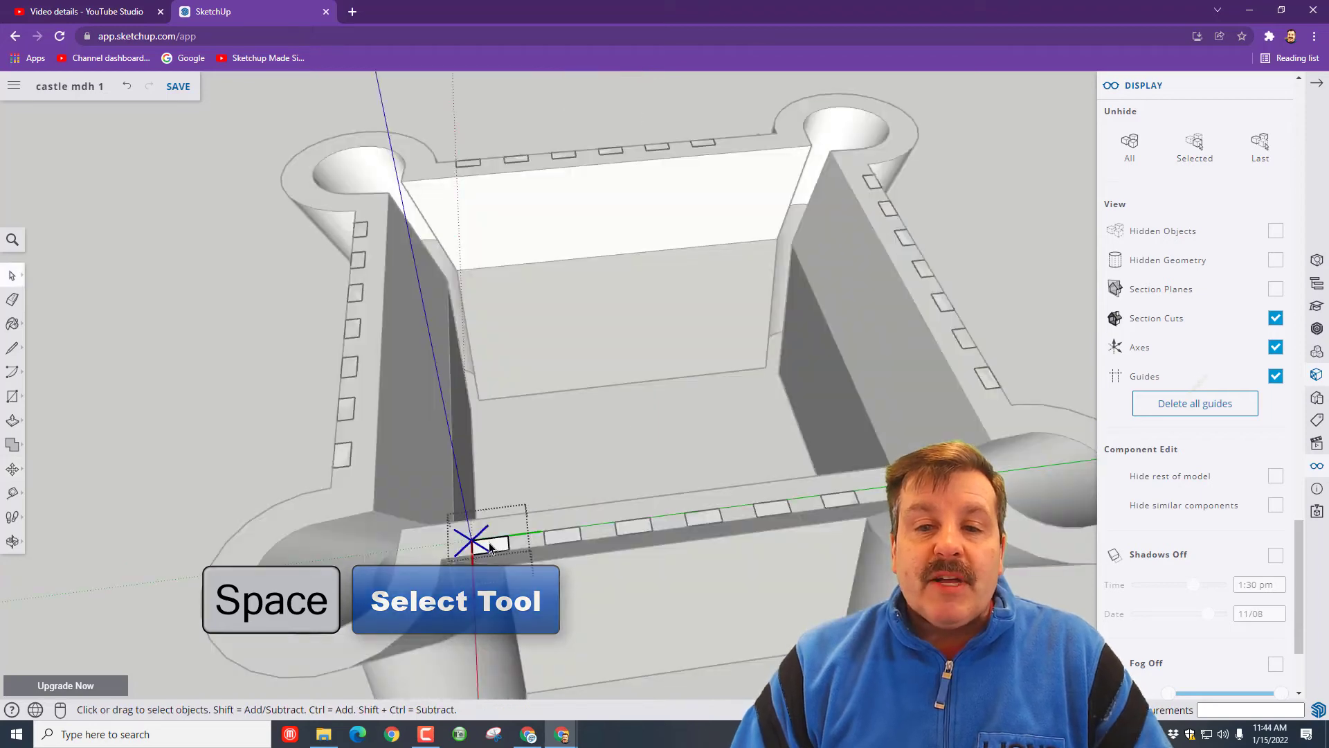
pyautogui.scroll(2, 491, 550)
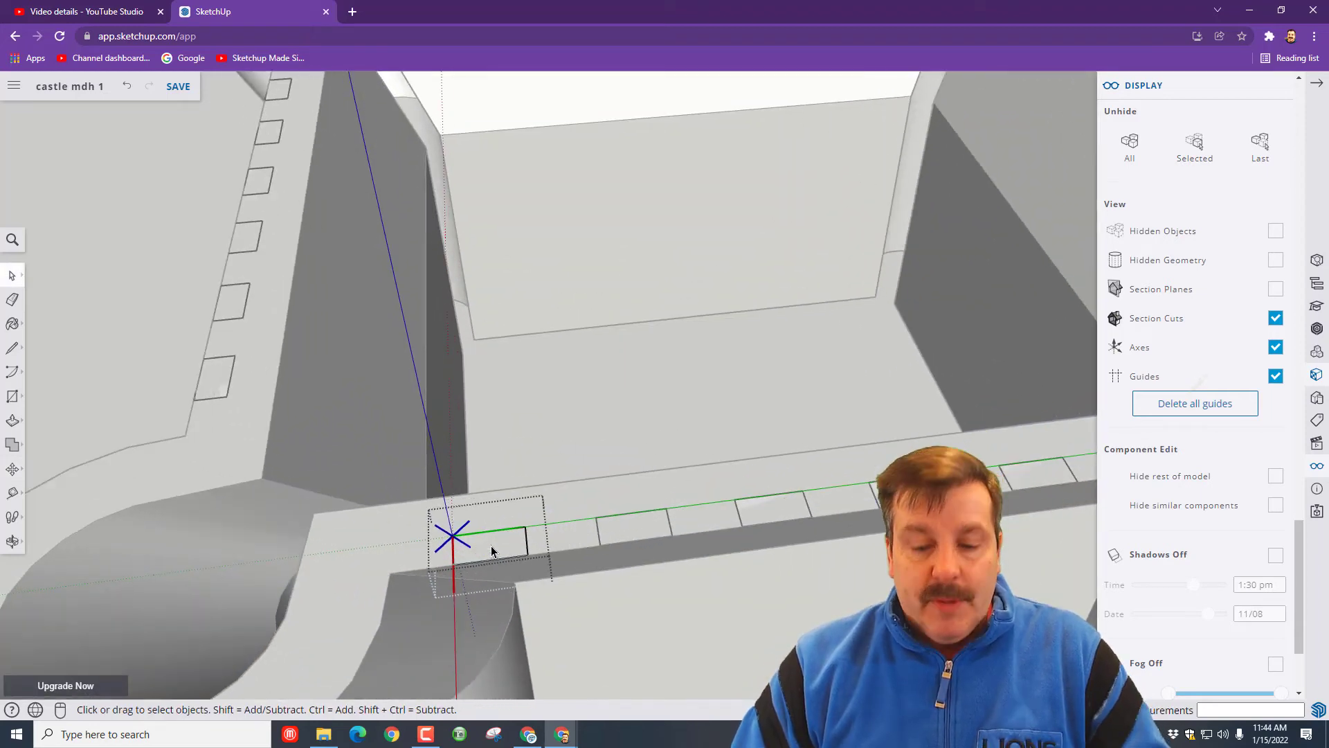
pyautogui.press('p')
pyautogui.click(492, 551)
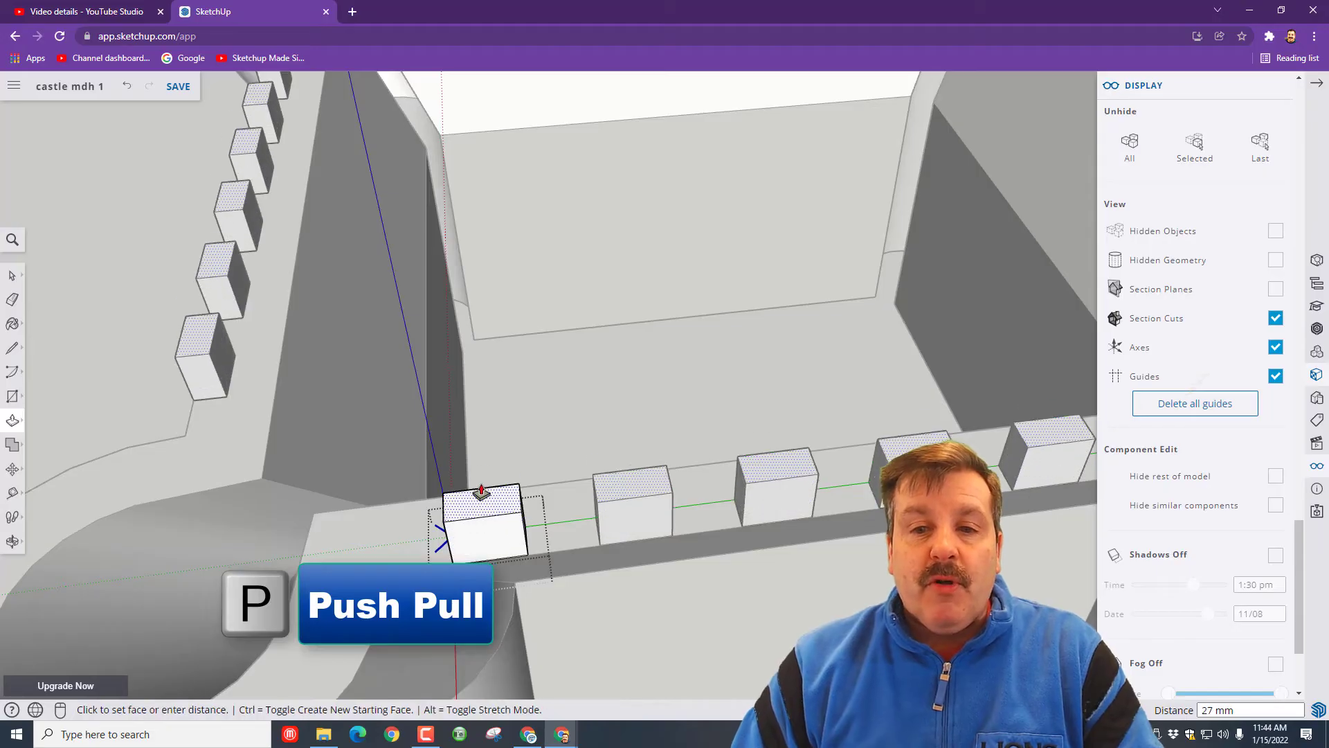
pyautogui.click(440, 437)
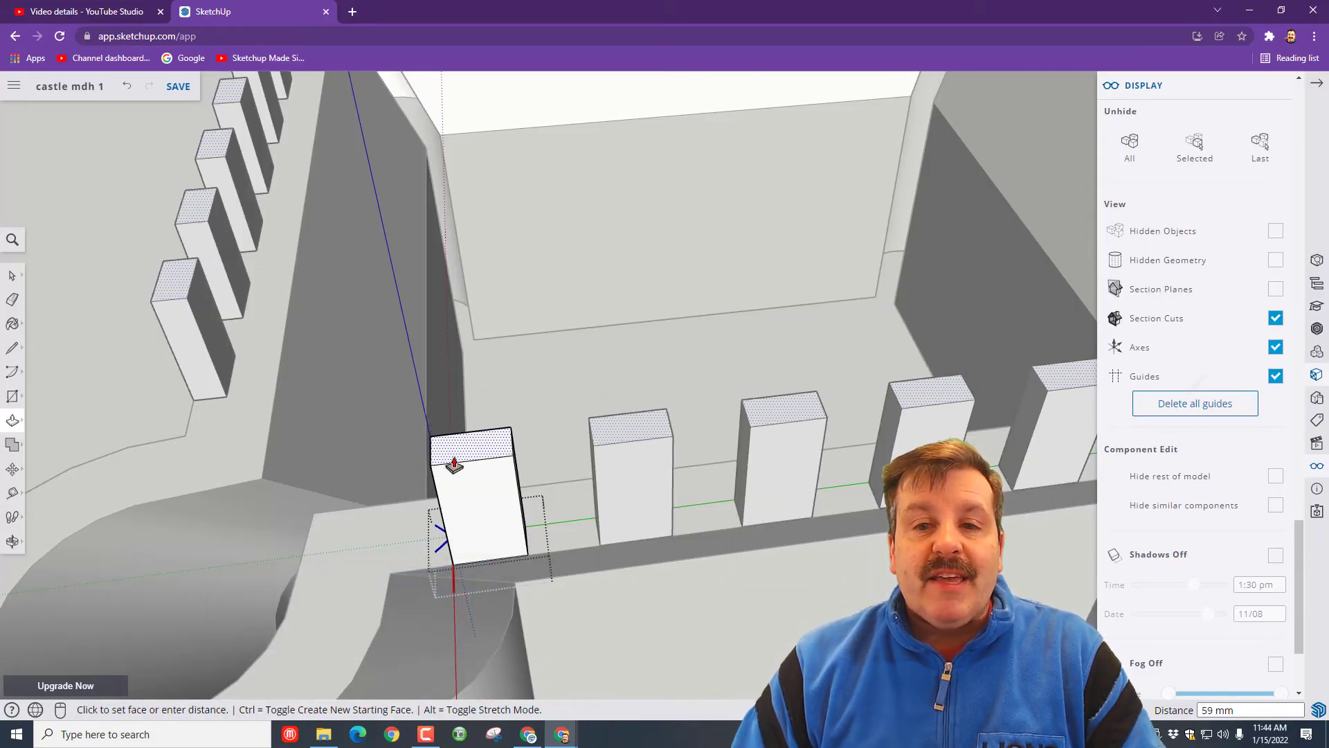
pyautogui.click(454, 466)
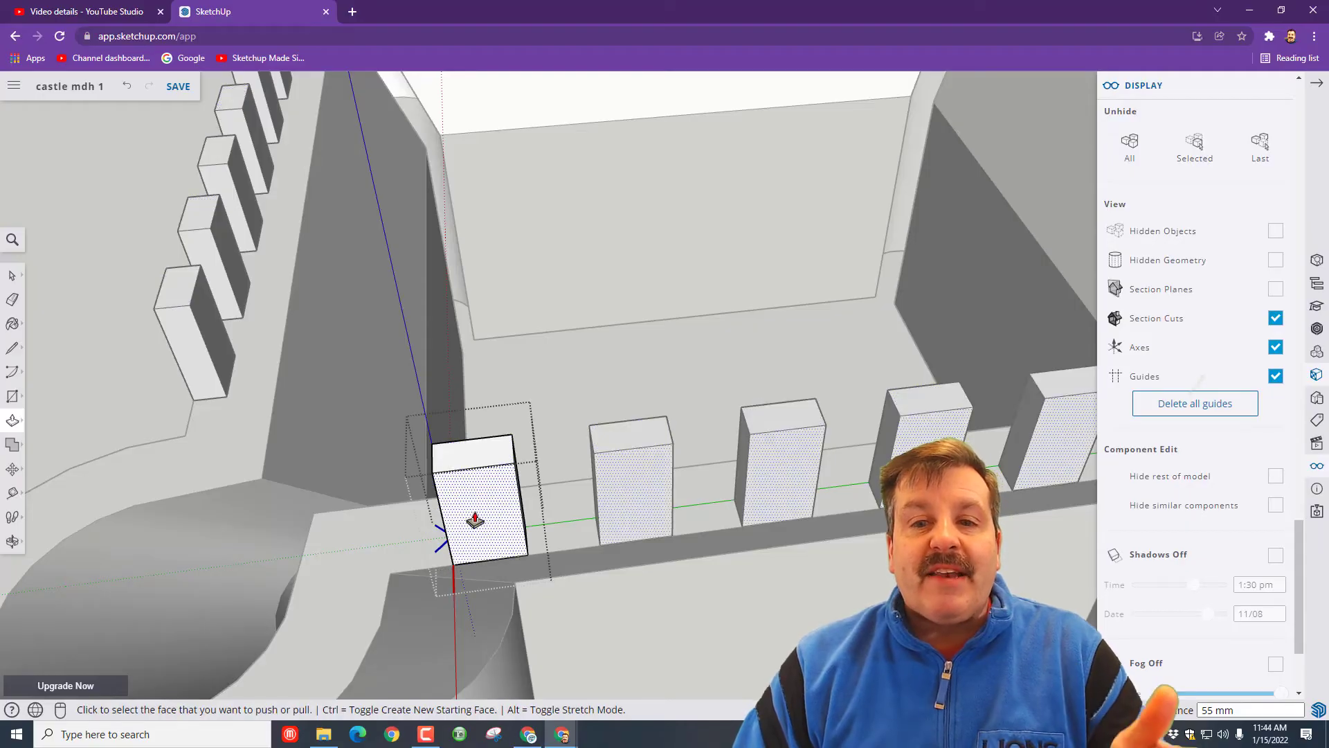
# Draw two diagonal lines, each about 21 mm, from the midpoint of the block face's upper edge down to its side edges.
pyautogui.moveTo(475, 521); pyautogui.dragTo(466, 427, button='middle')
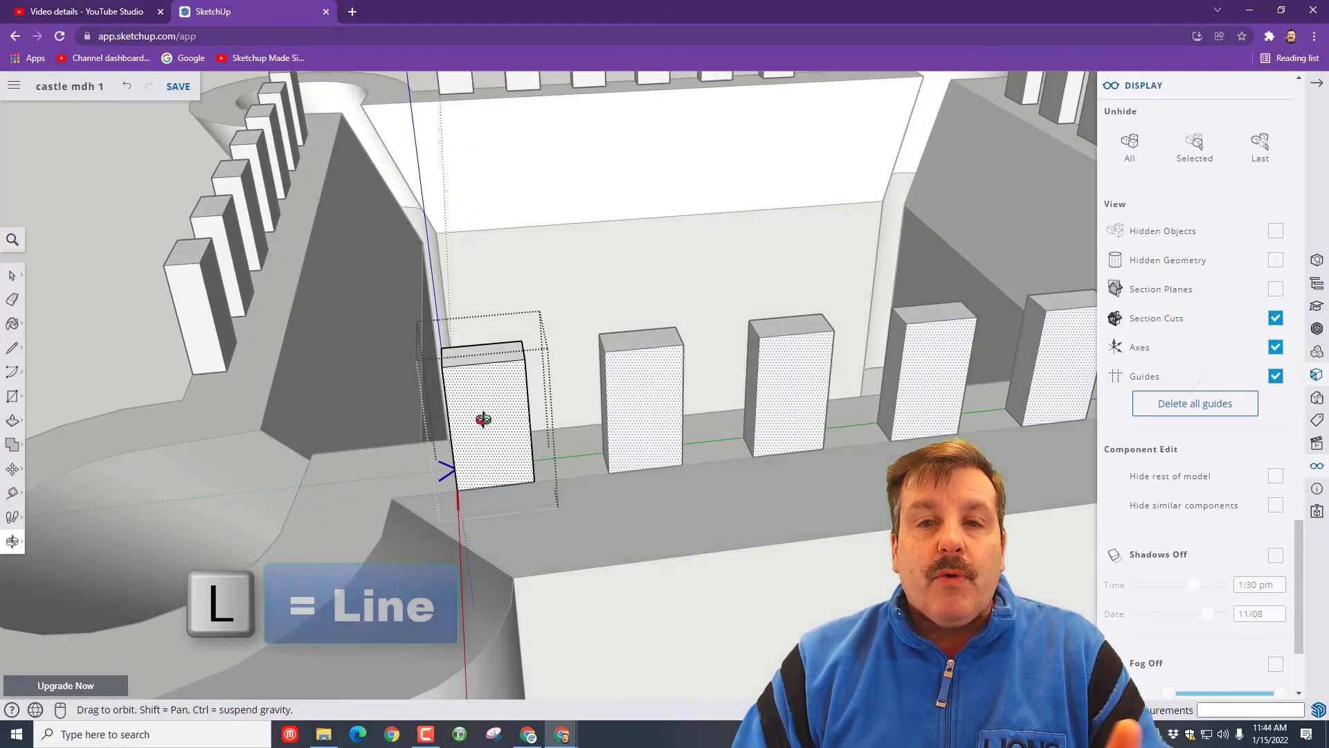
pyautogui.press('l')
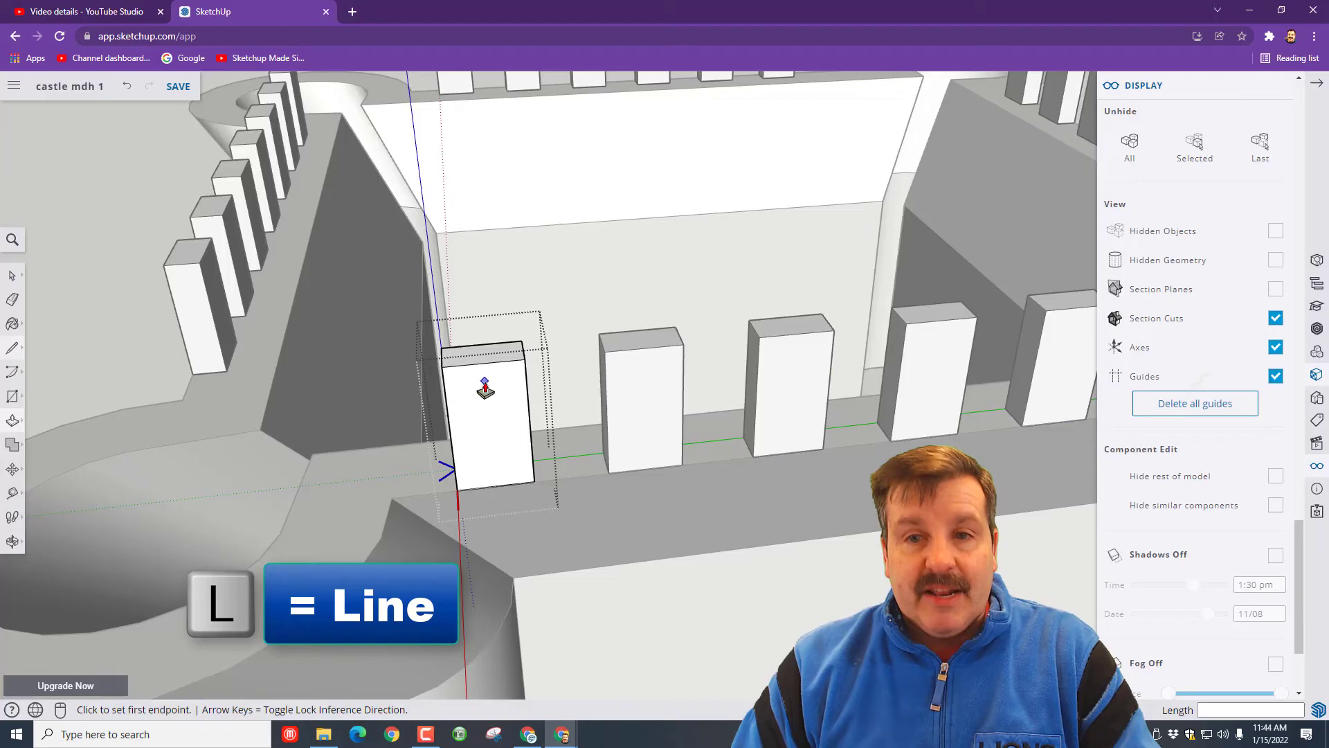
pyautogui.click(483, 361)
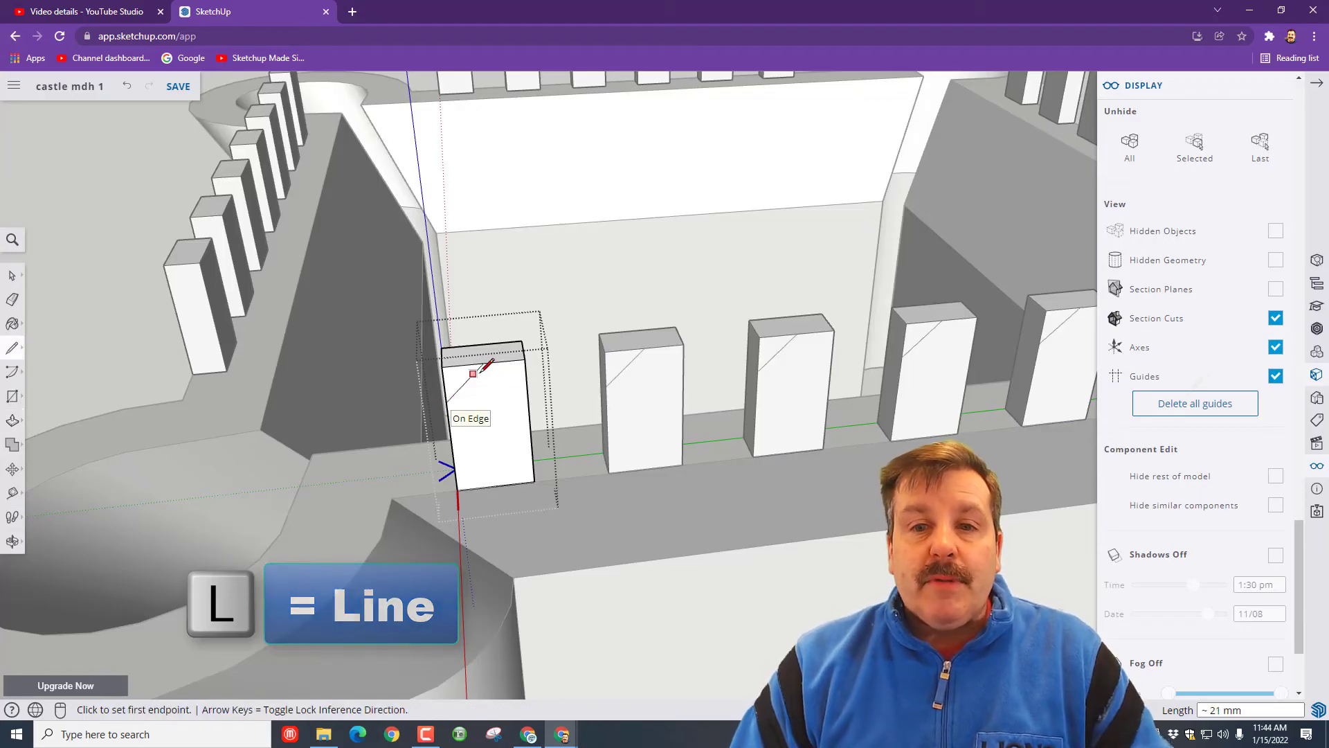
pyautogui.click(529, 395)
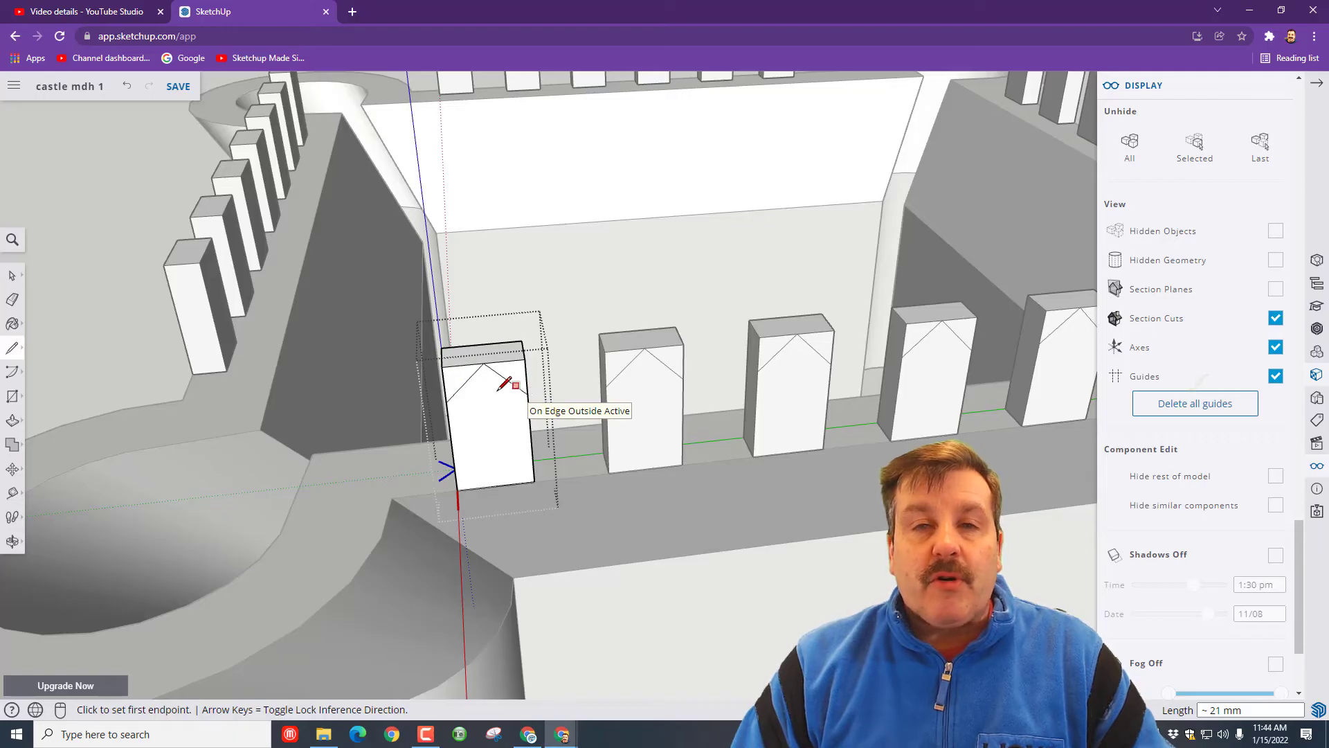
# Push both upper corner triangles 15 mm through the block with Push/Pull to leave a pointed top.
pyautogui.press('p')
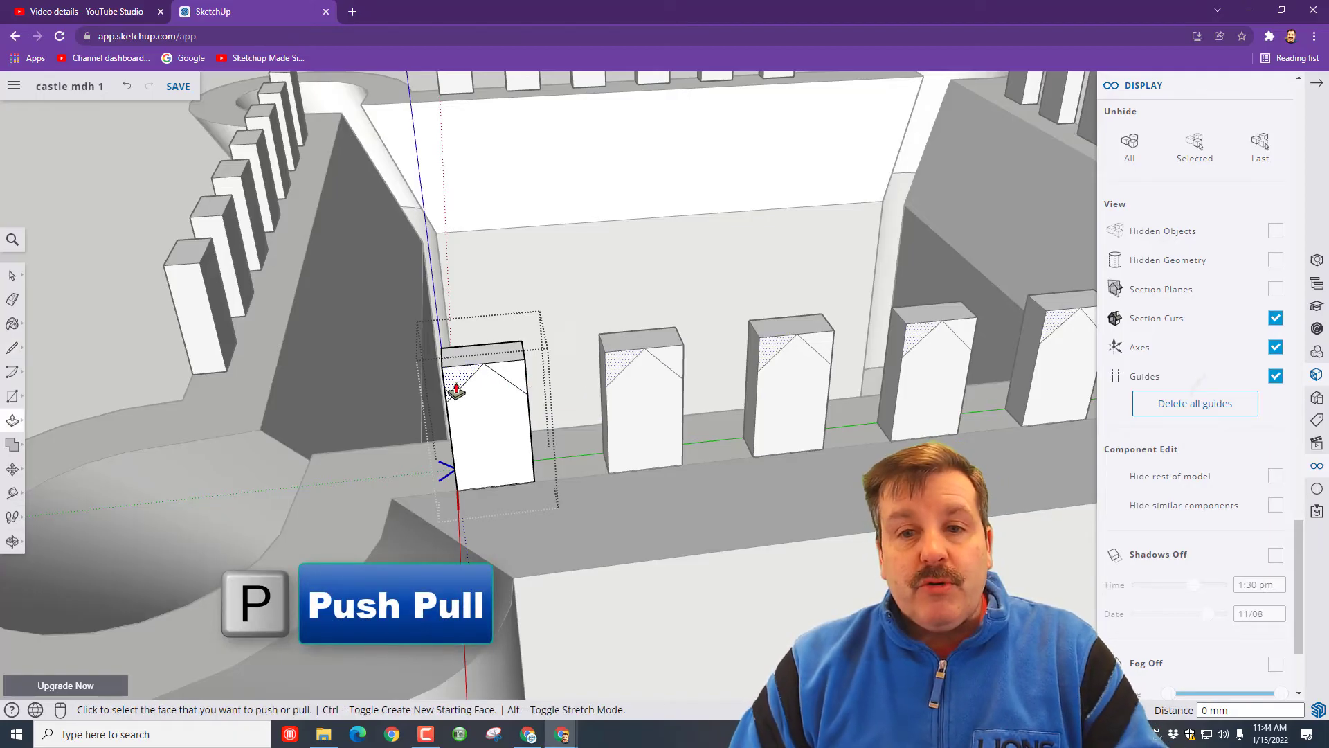
pyautogui.click(456, 390)
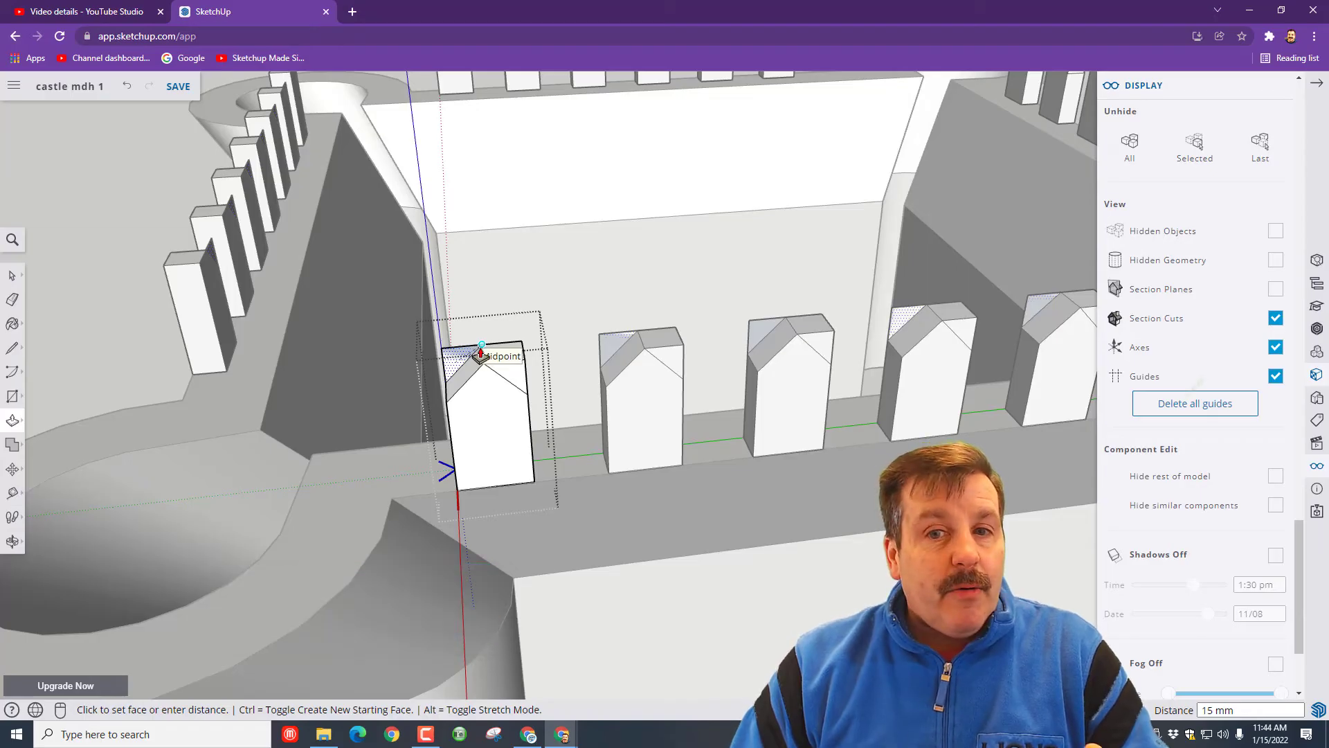
pyautogui.click(479, 353)
pyautogui.click(517, 389)
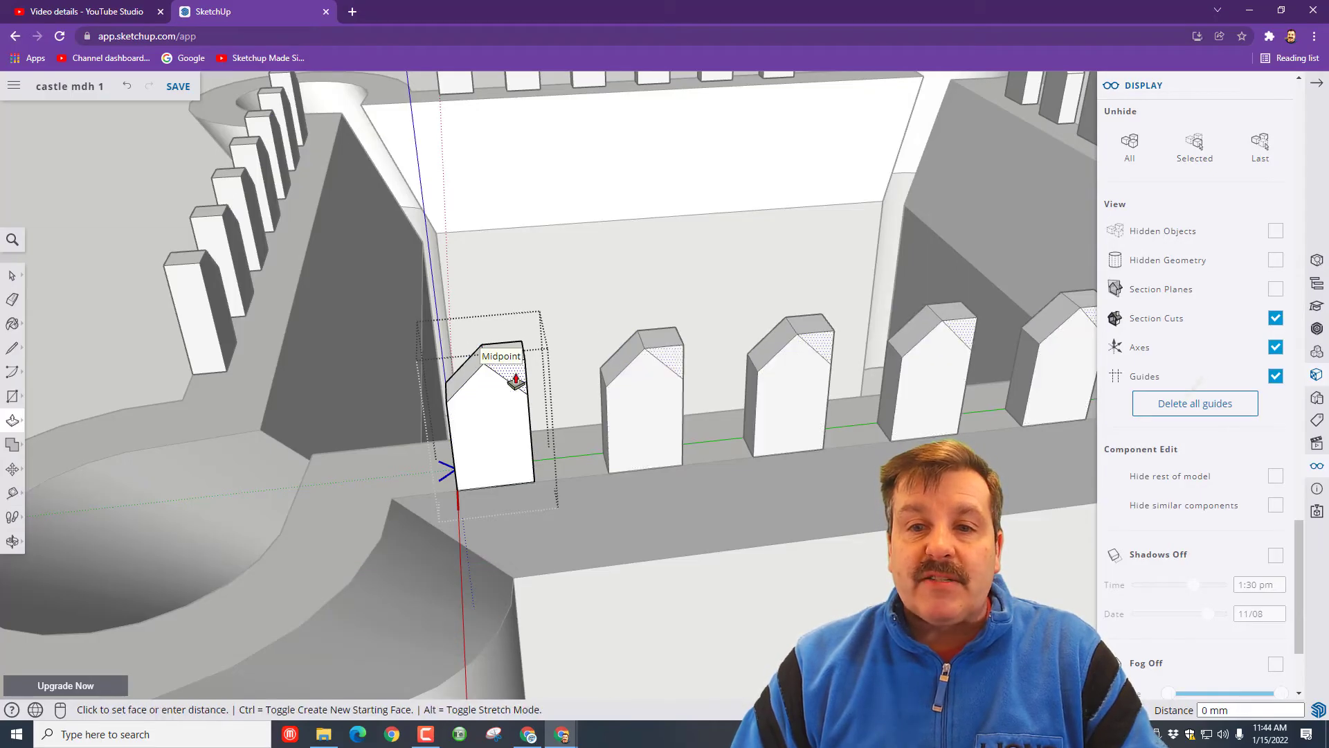
pyautogui.click(482, 352)
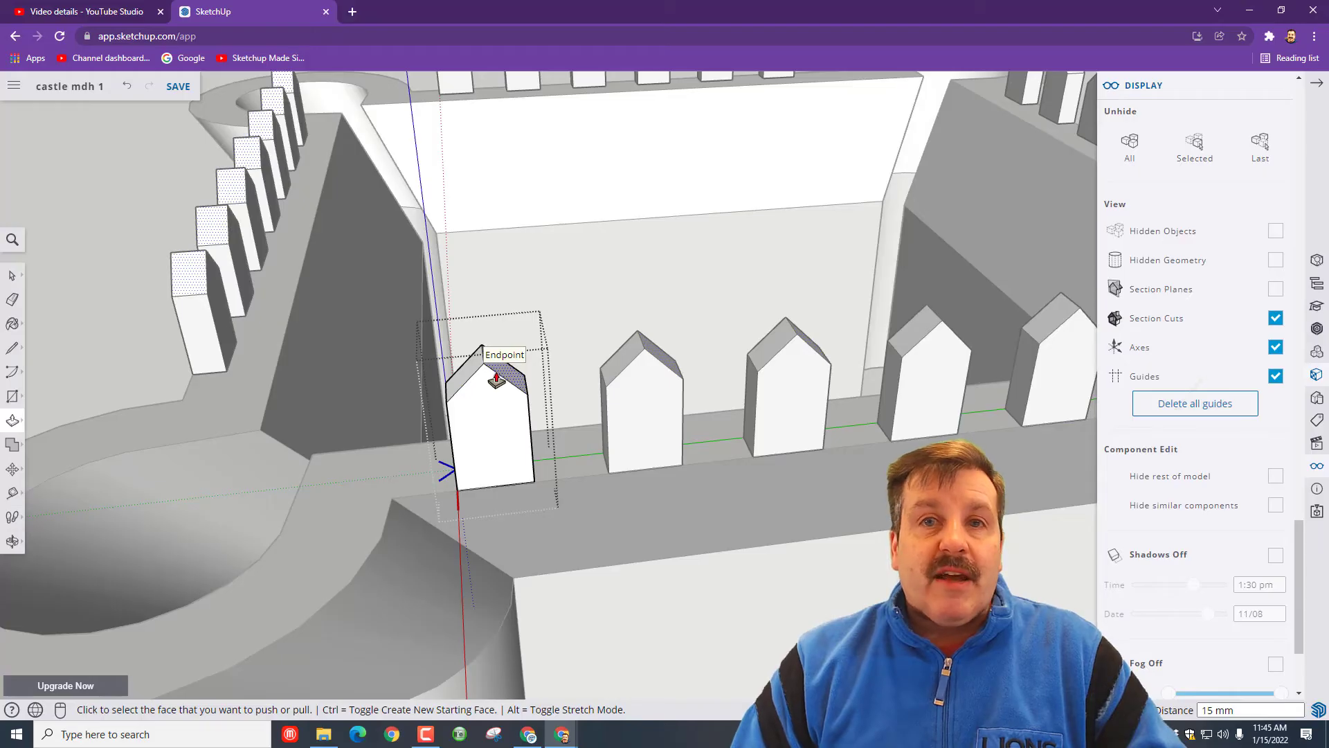
# Select all of the pointed block's geometry, paint it with the Brick Antique 02 material and leave component editing.
pyautogui.press('space')
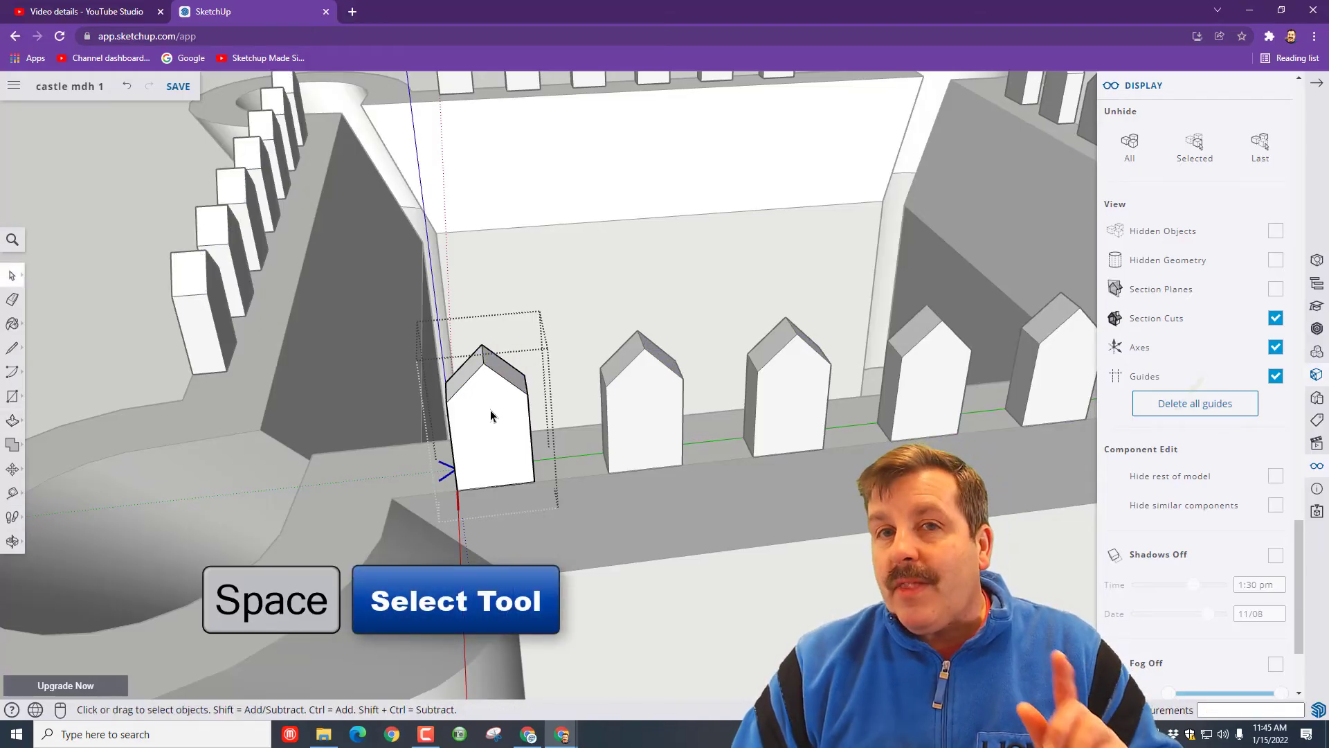
pyautogui.tripleClick(490, 415)
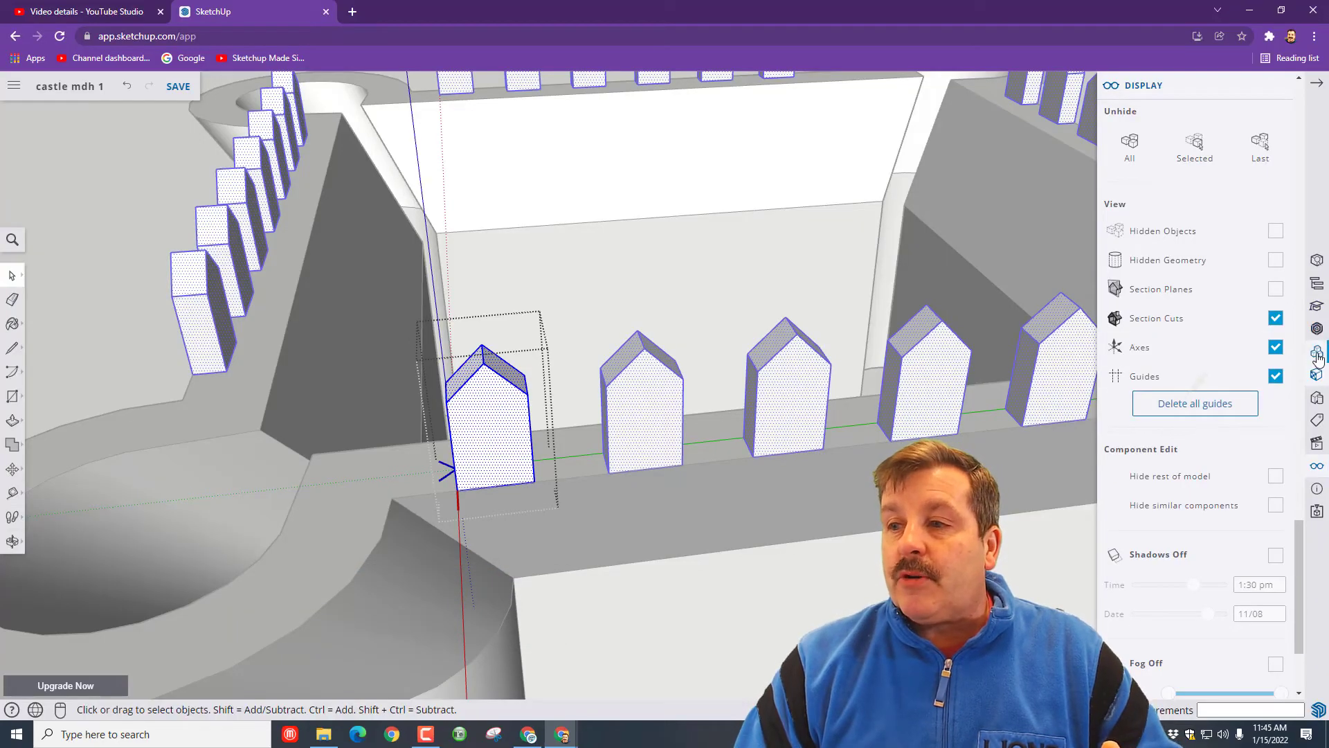
pyautogui.click(1317, 375)
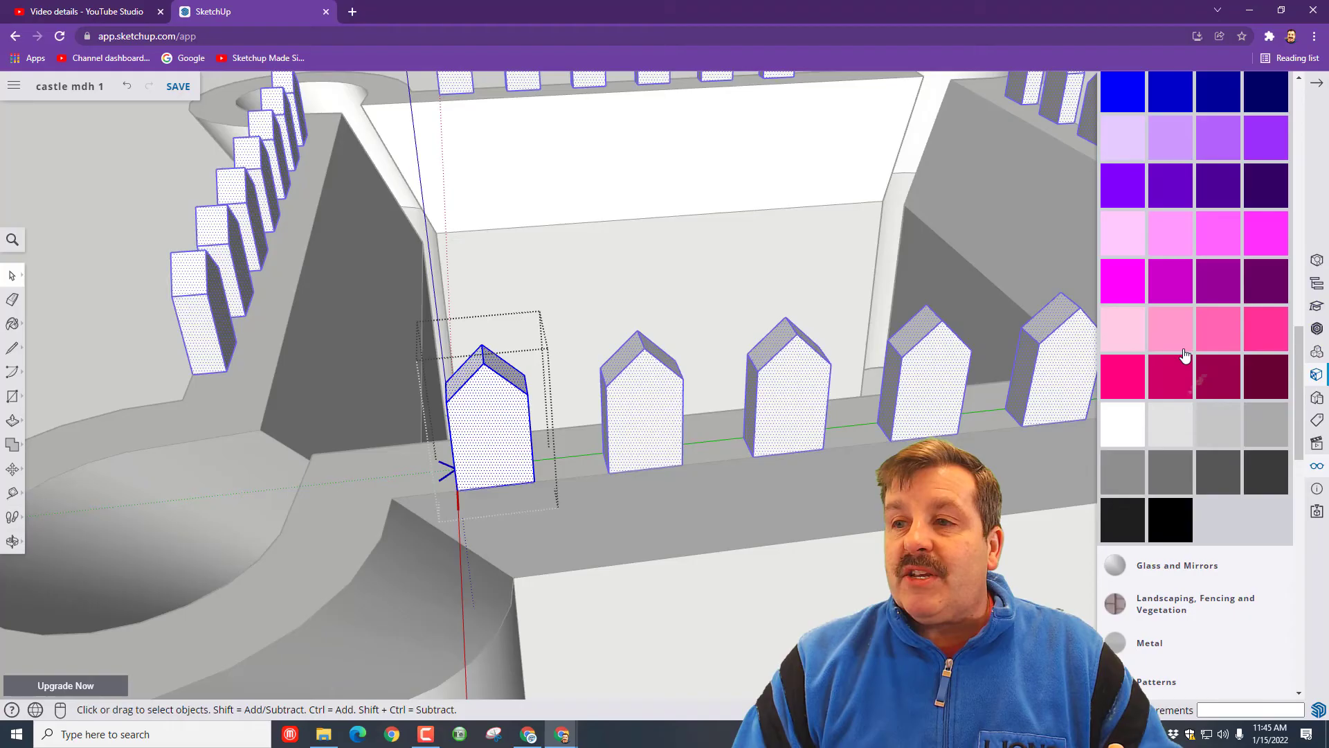
pyautogui.scroll(4, 1186, 357)
pyautogui.scroll(10, 1194, 280)
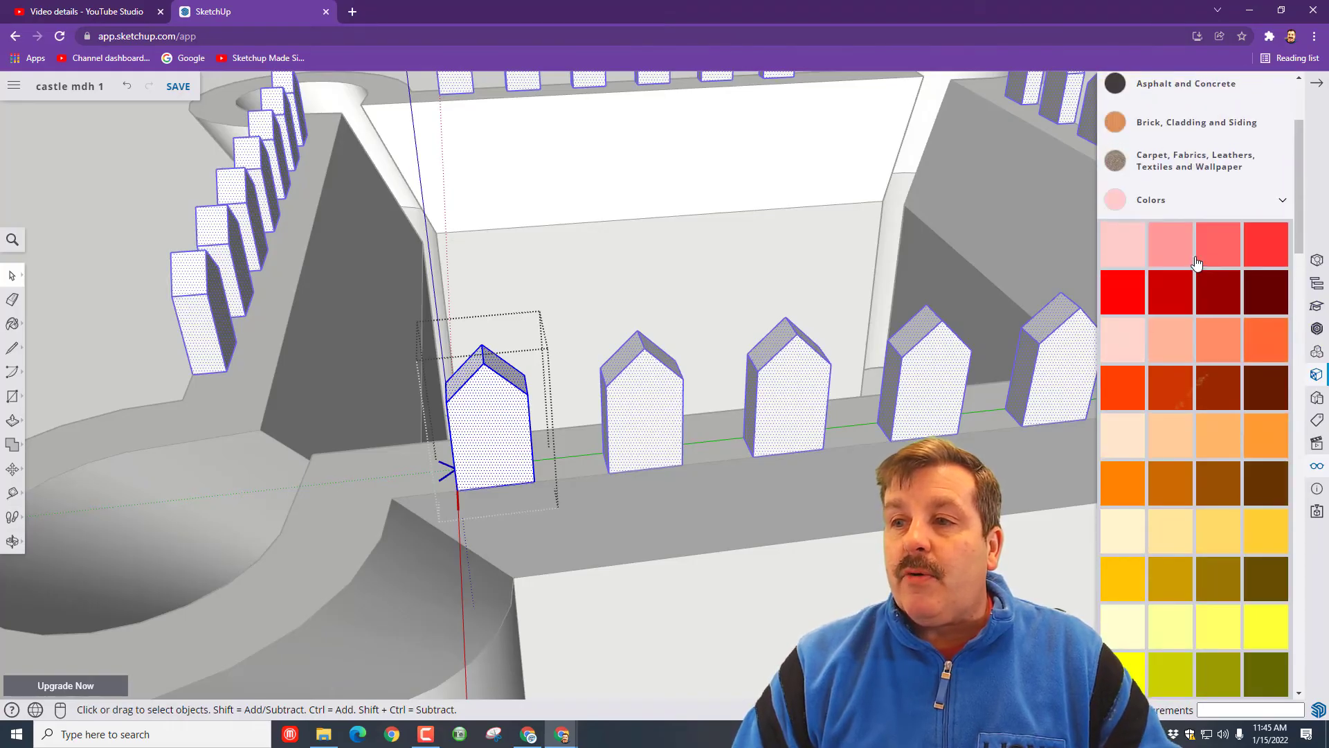
pyautogui.scroll(3, 1198, 249)
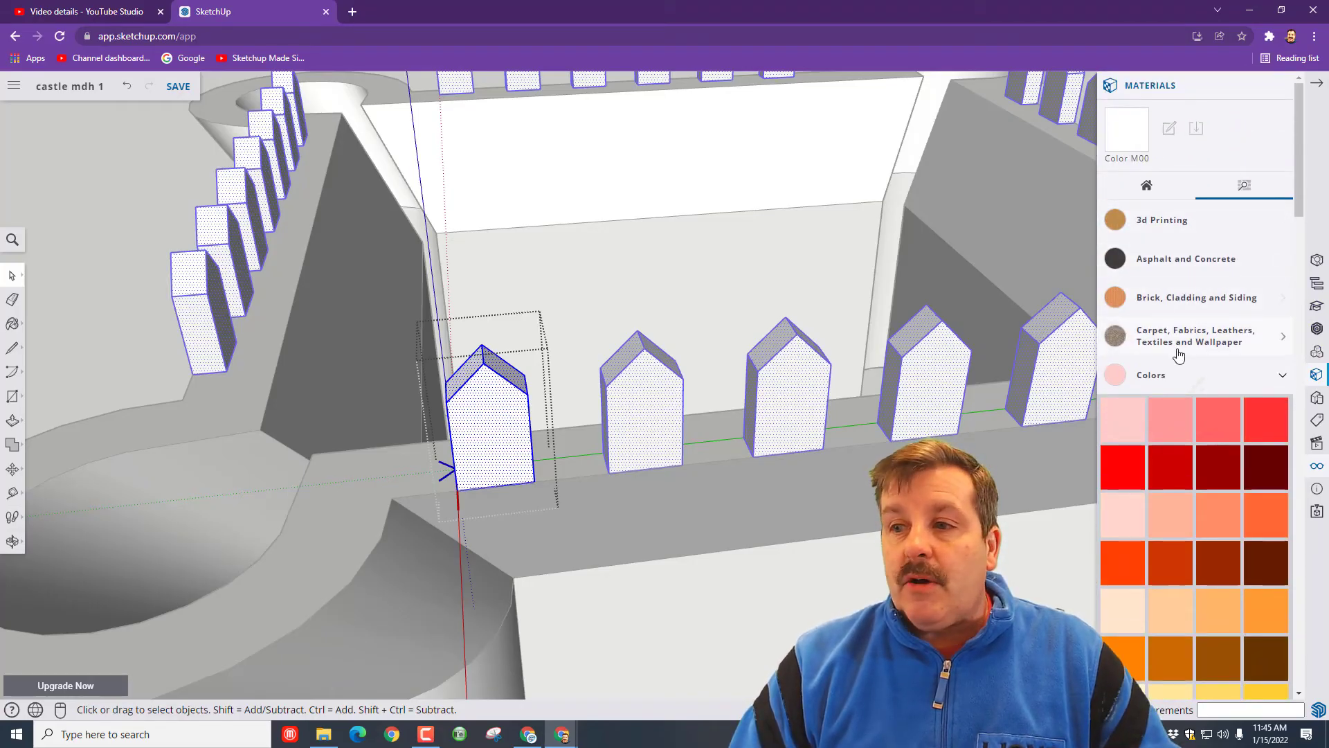
pyautogui.click(1182, 304)
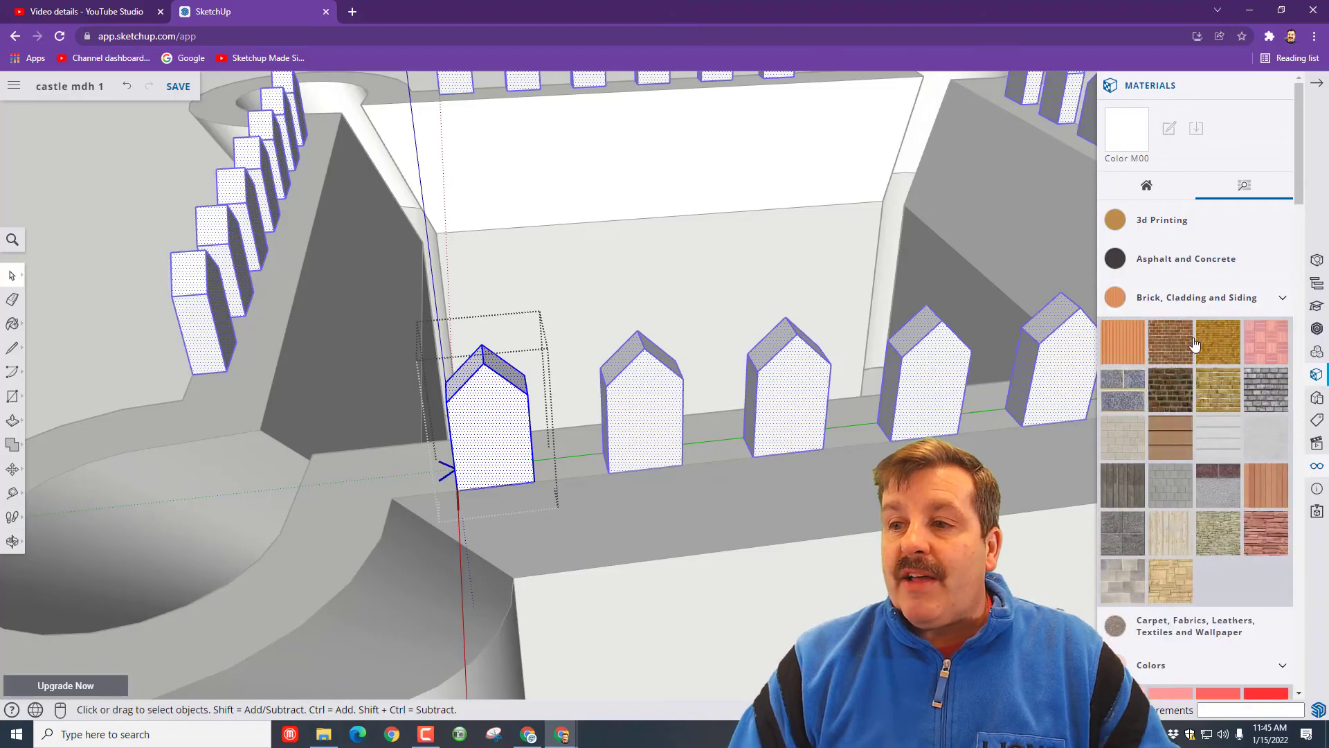
pyautogui.click(1219, 342)
pyautogui.click(503, 402)
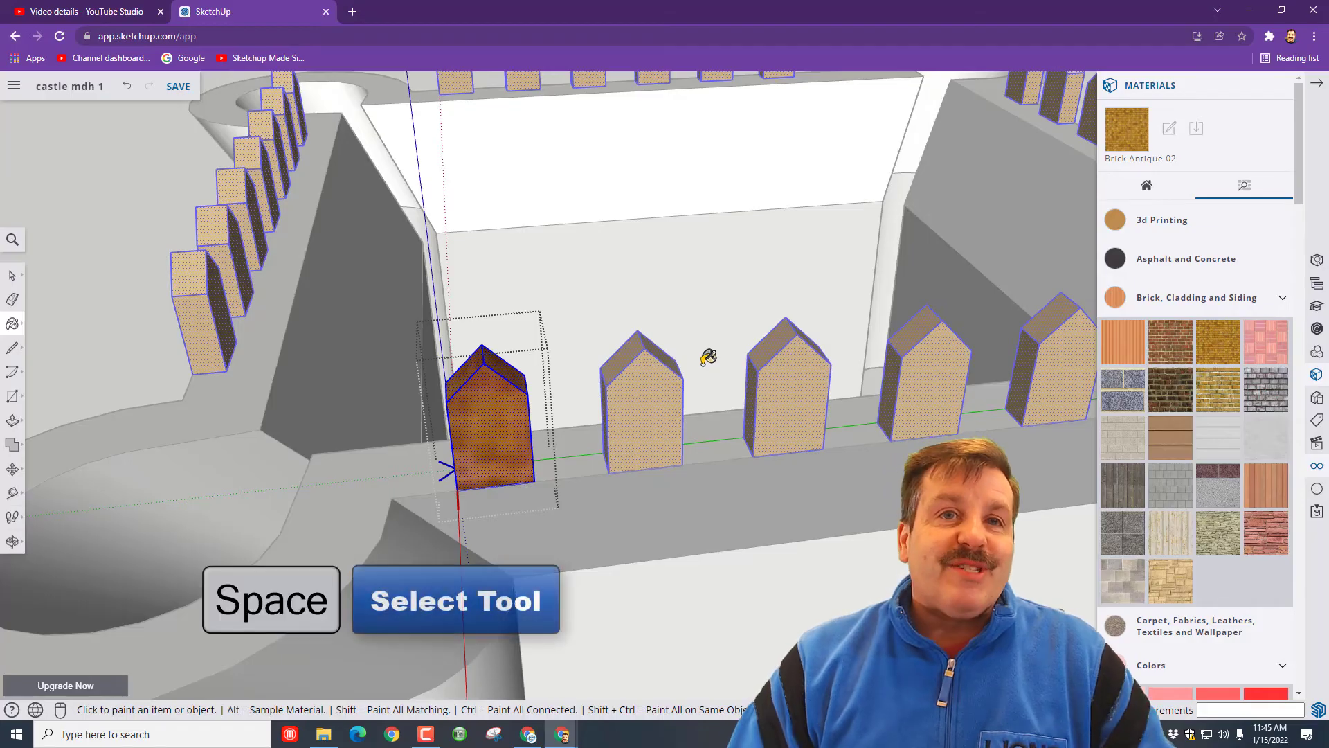
pyautogui.press('space')
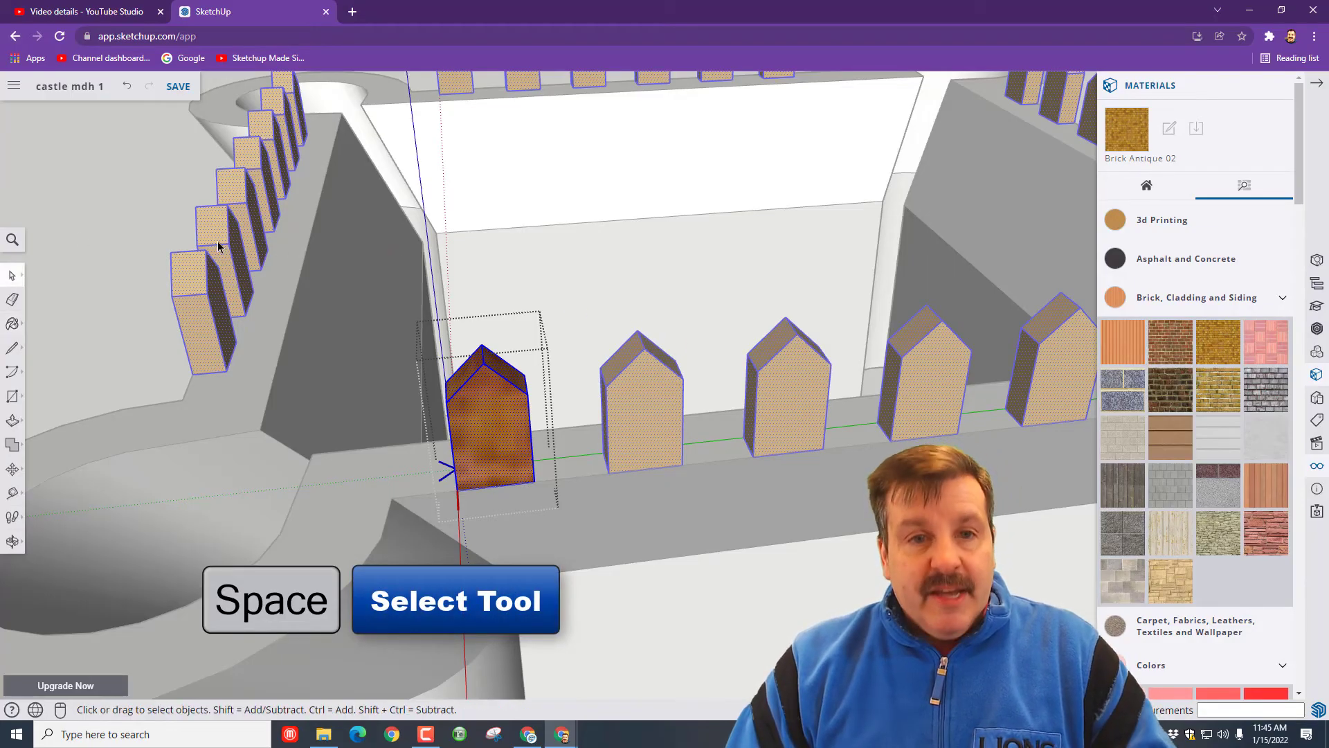
pyautogui.scroll(-10, 92, 222)
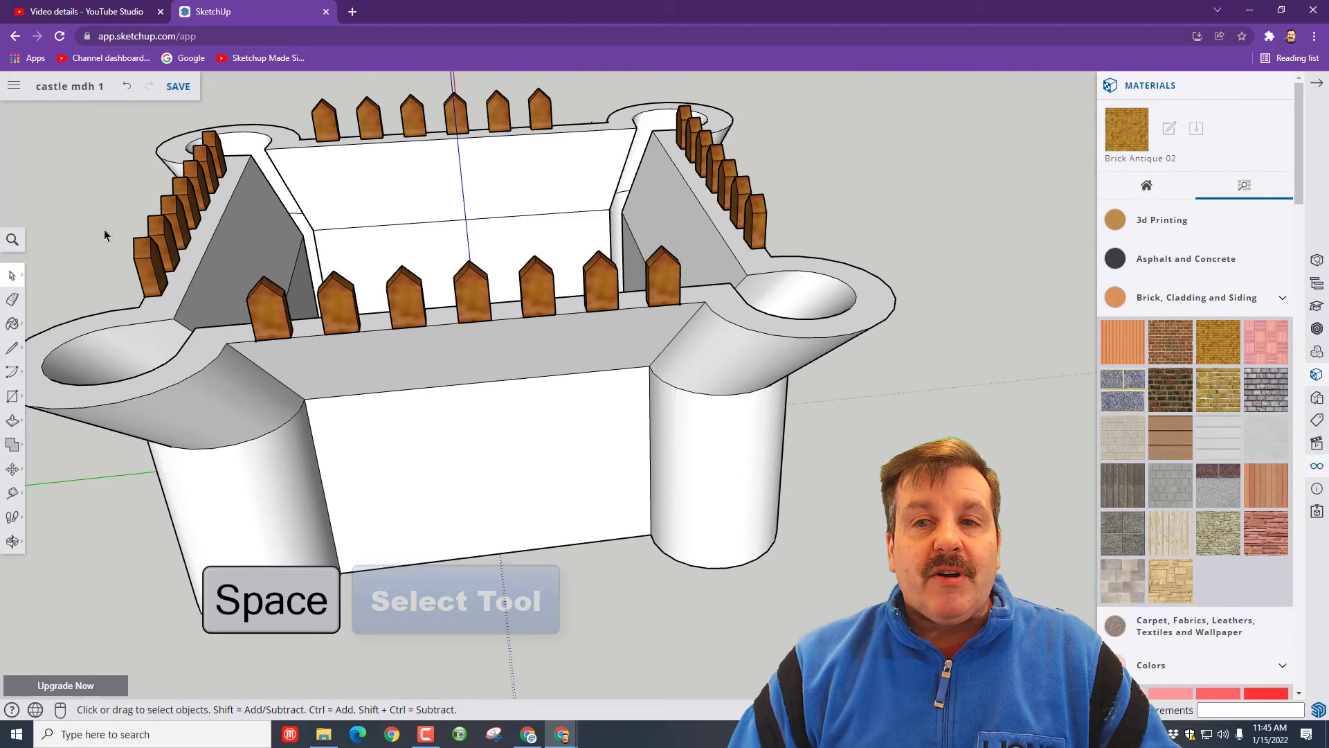
pyautogui.press('m')
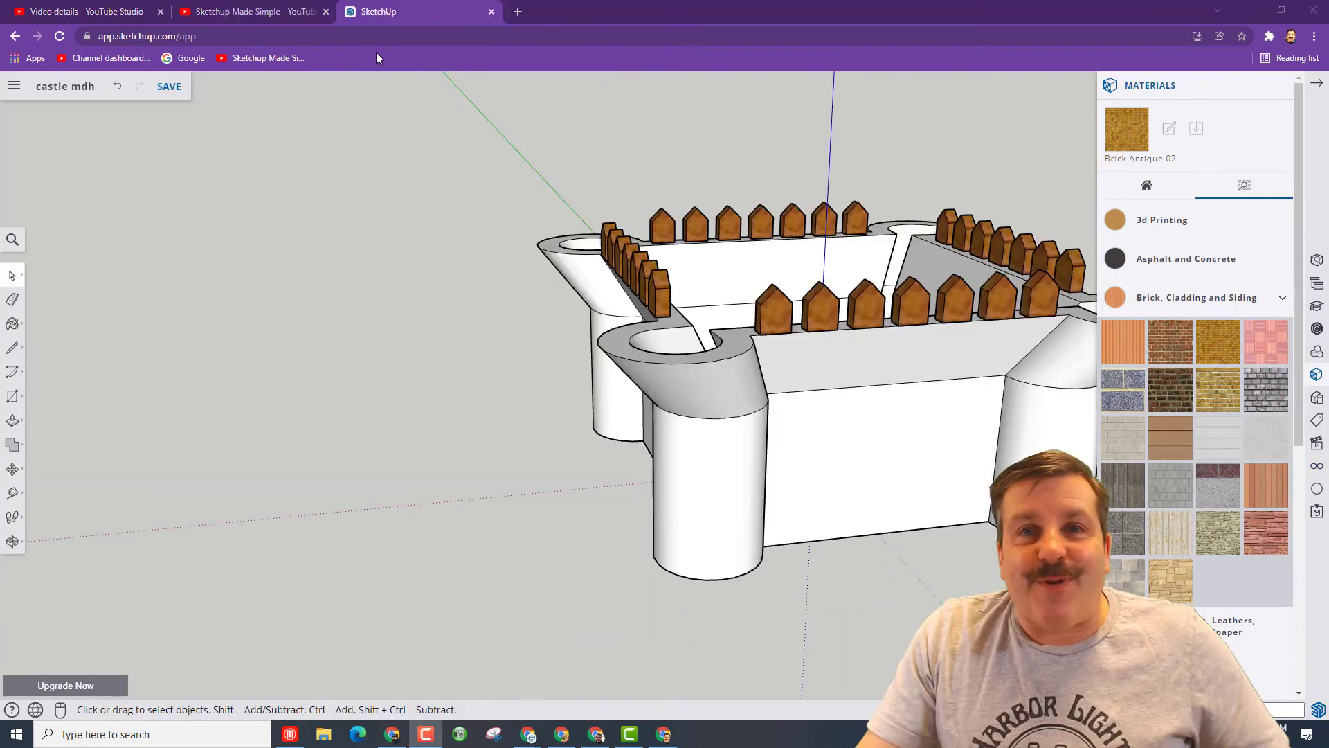
pyautogui.click(417, 21)
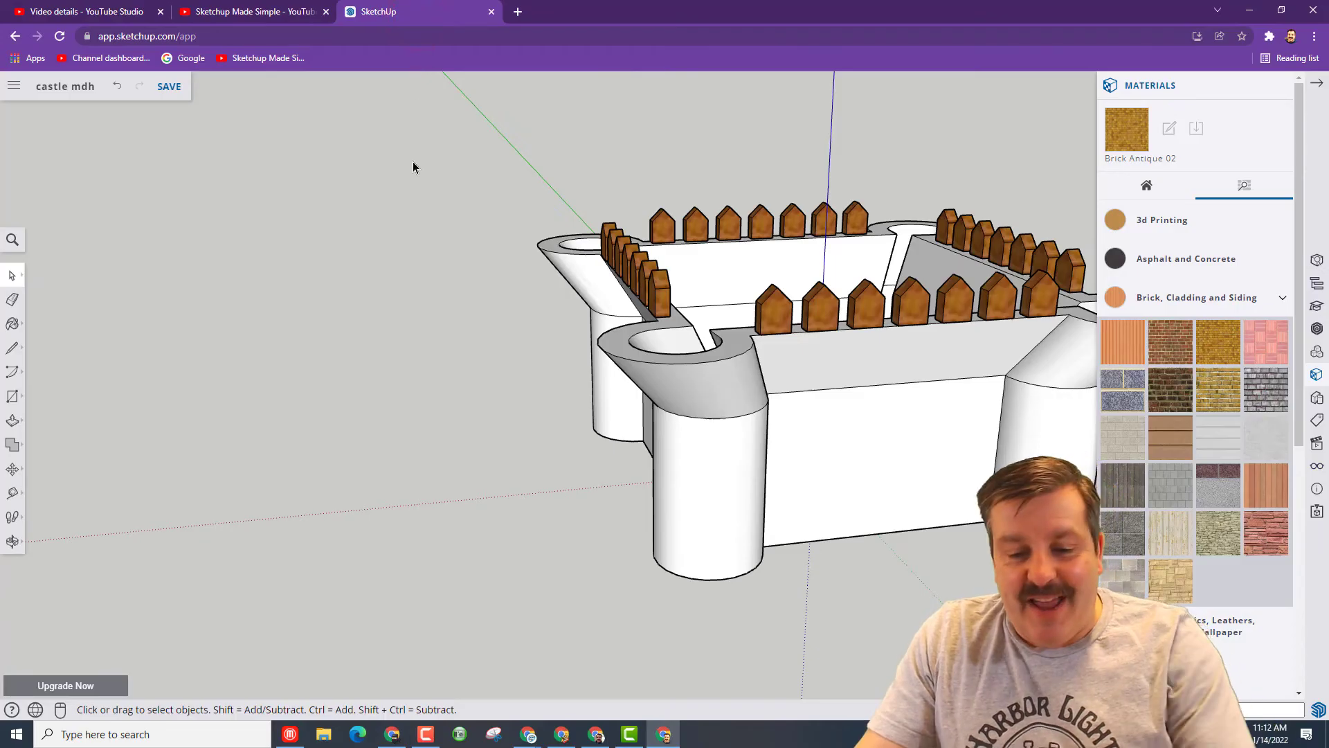
pyautogui.press('o')
pyautogui.moveTo(868, 490); pyautogui.dragTo(433, 466)
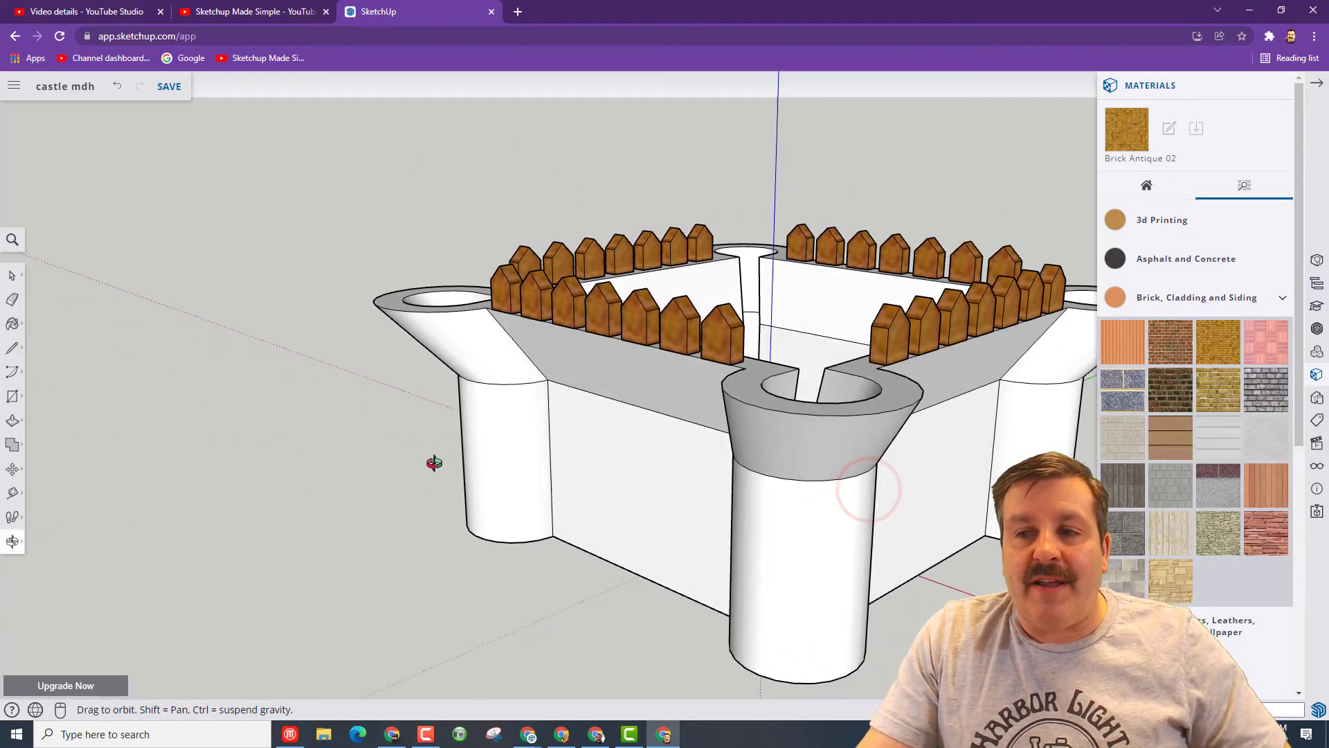
# Draw a rectangle on the near wall, centred on the midpoint of the wall's bottom edge, for the doorway.
pyautogui.moveTo(868, 558); pyautogui.dragTo(731, 543)
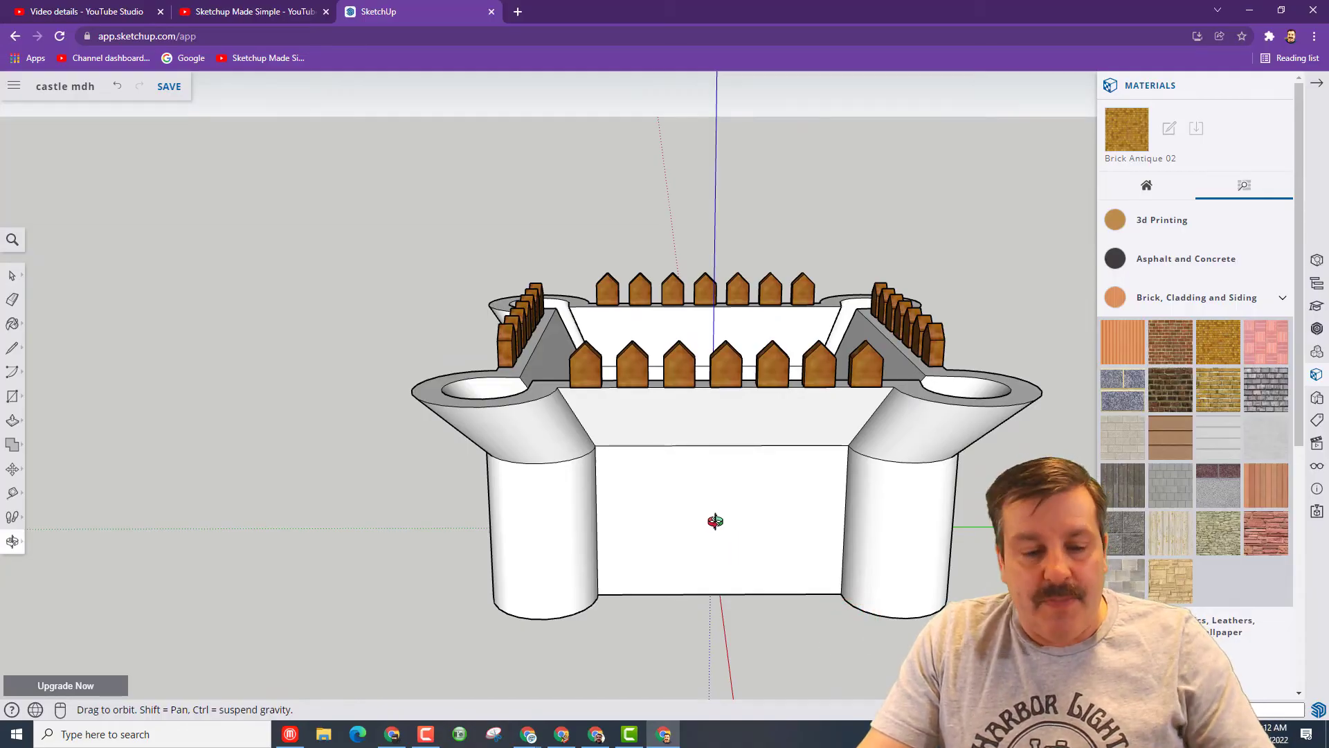
pyautogui.press('r')
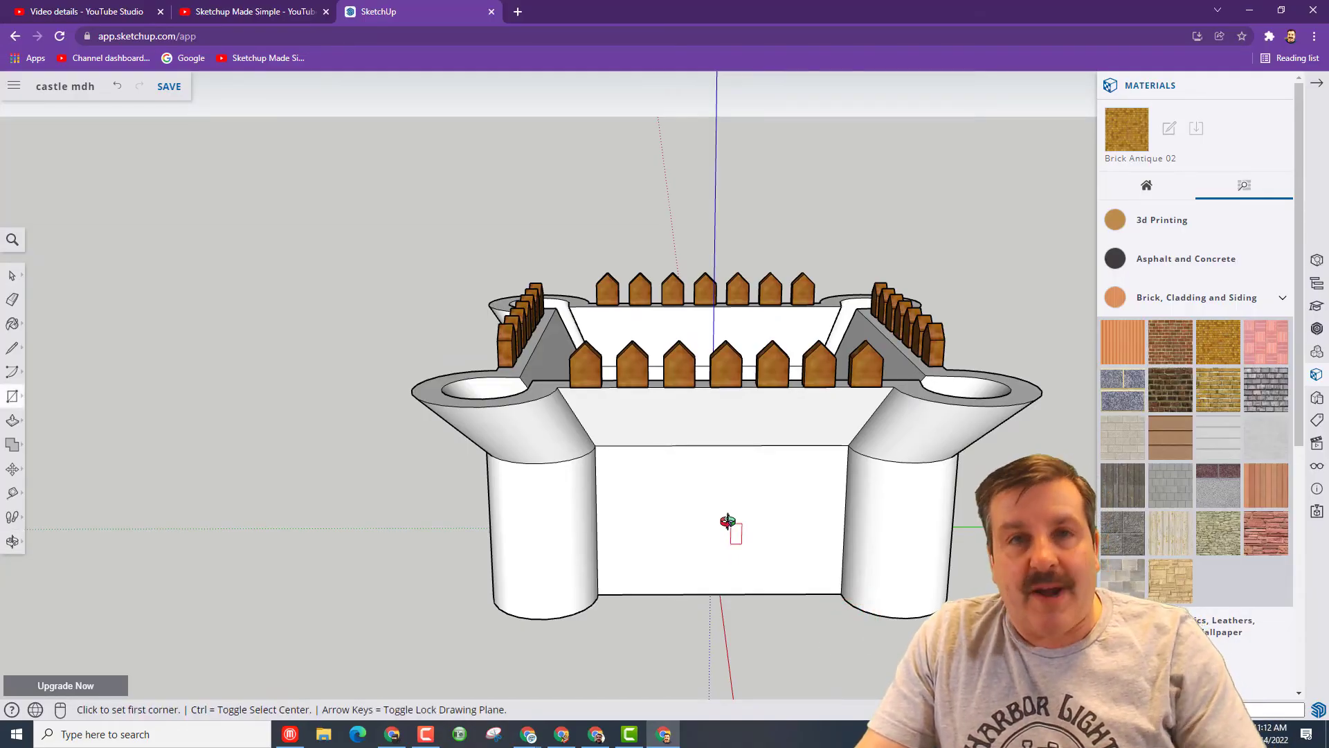
pyautogui.click(719, 593)
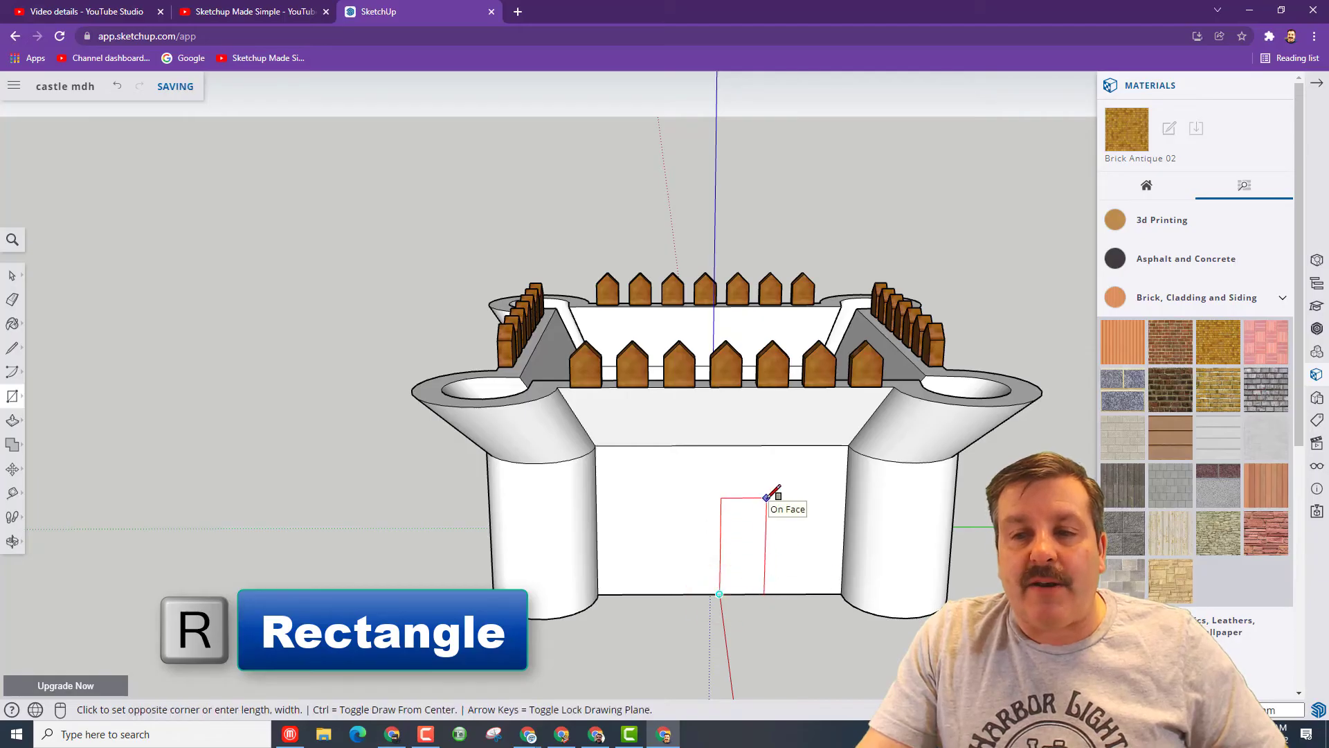
pyautogui.press('ctrl')
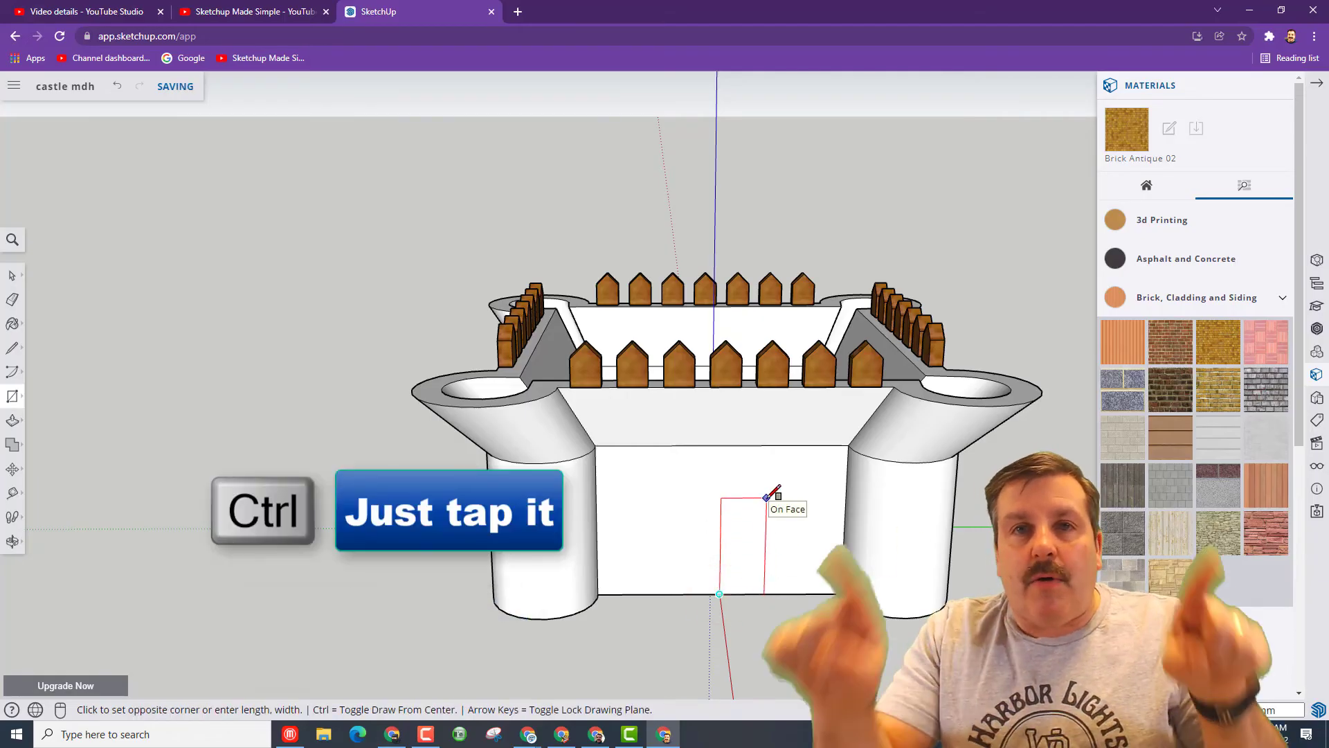
pyautogui.press('ctrl')
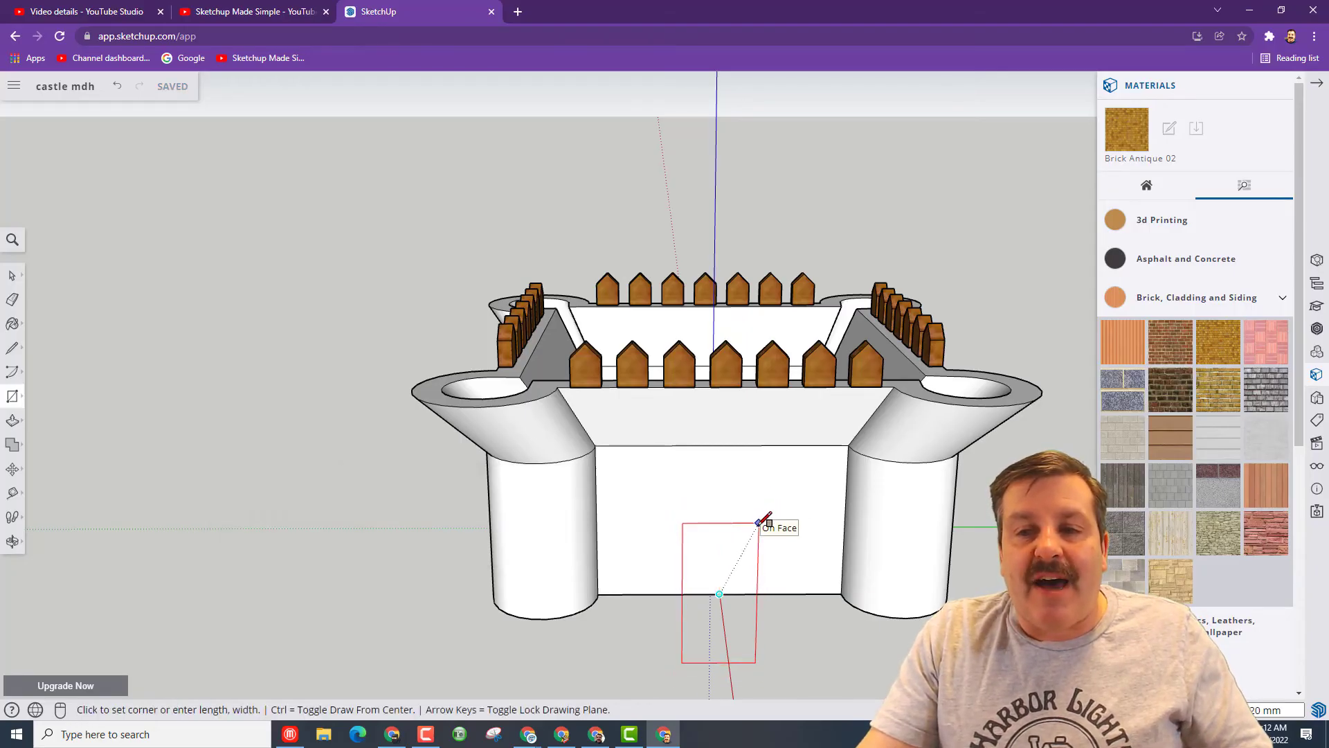
pyautogui.click(755, 526)
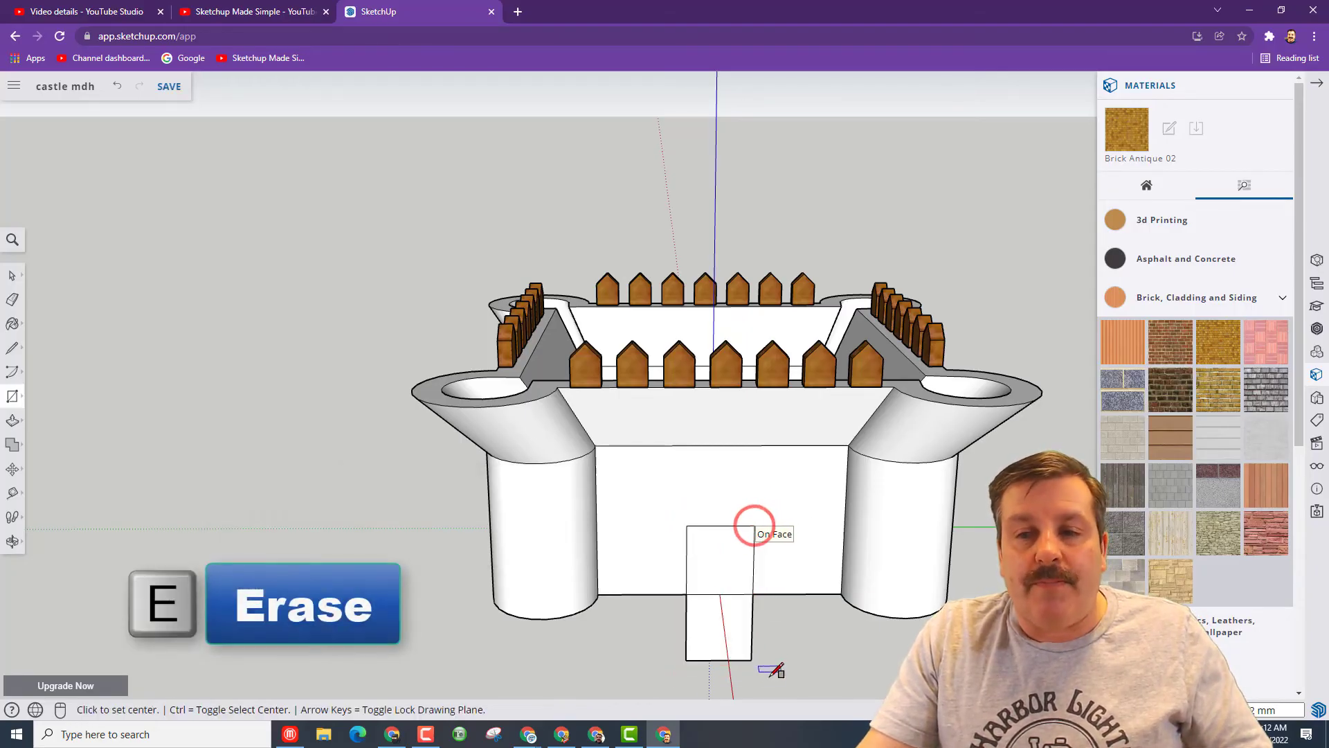
# Erase the three rectangle edges that hang below the wall's bottom edge.
pyautogui.press('e')
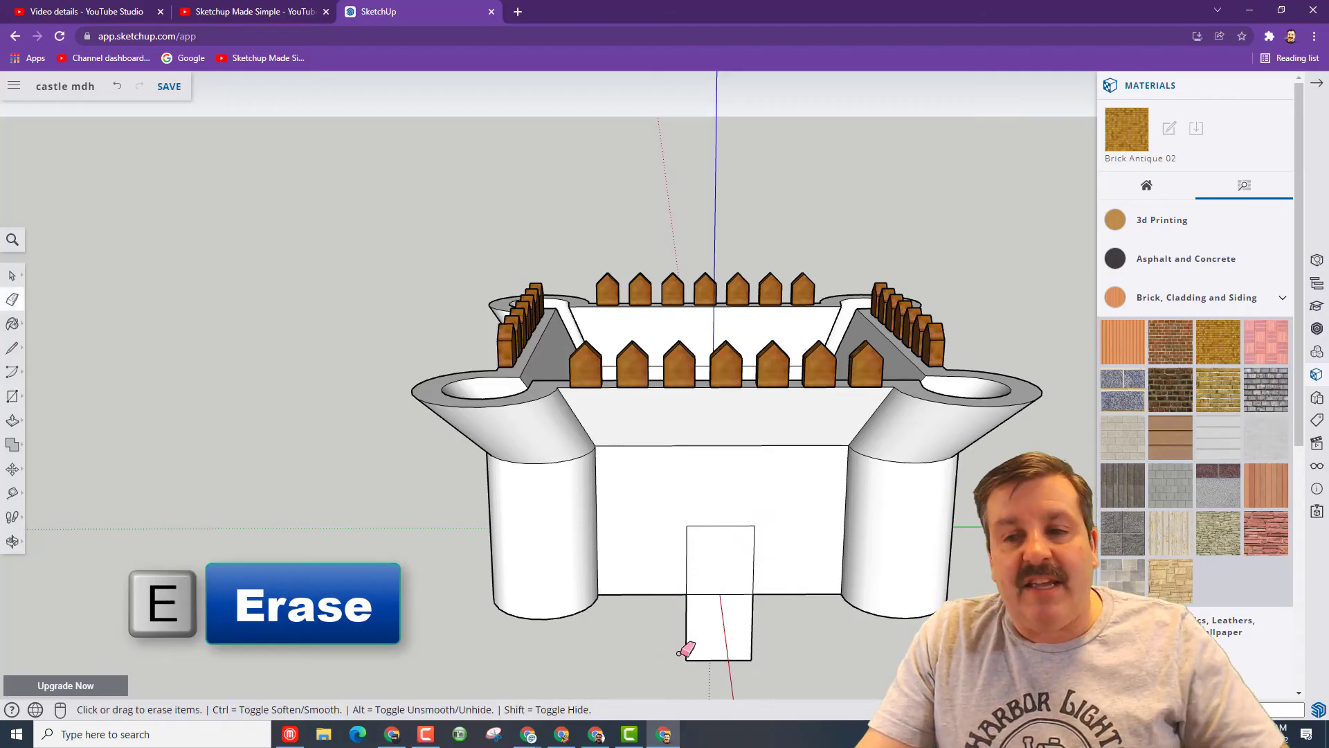
pyautogui.click(685, 637)
pyautogui.click(706, 659)
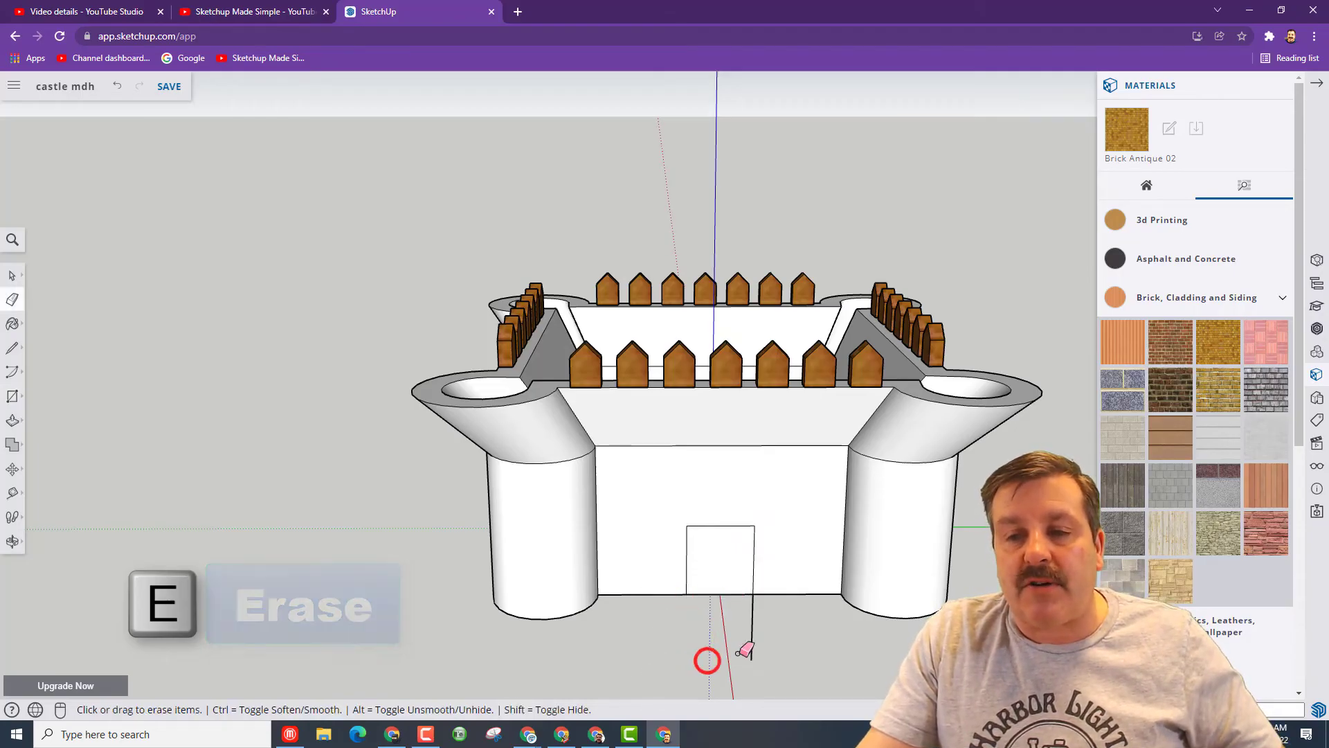
pyautogui.click(751, 640)
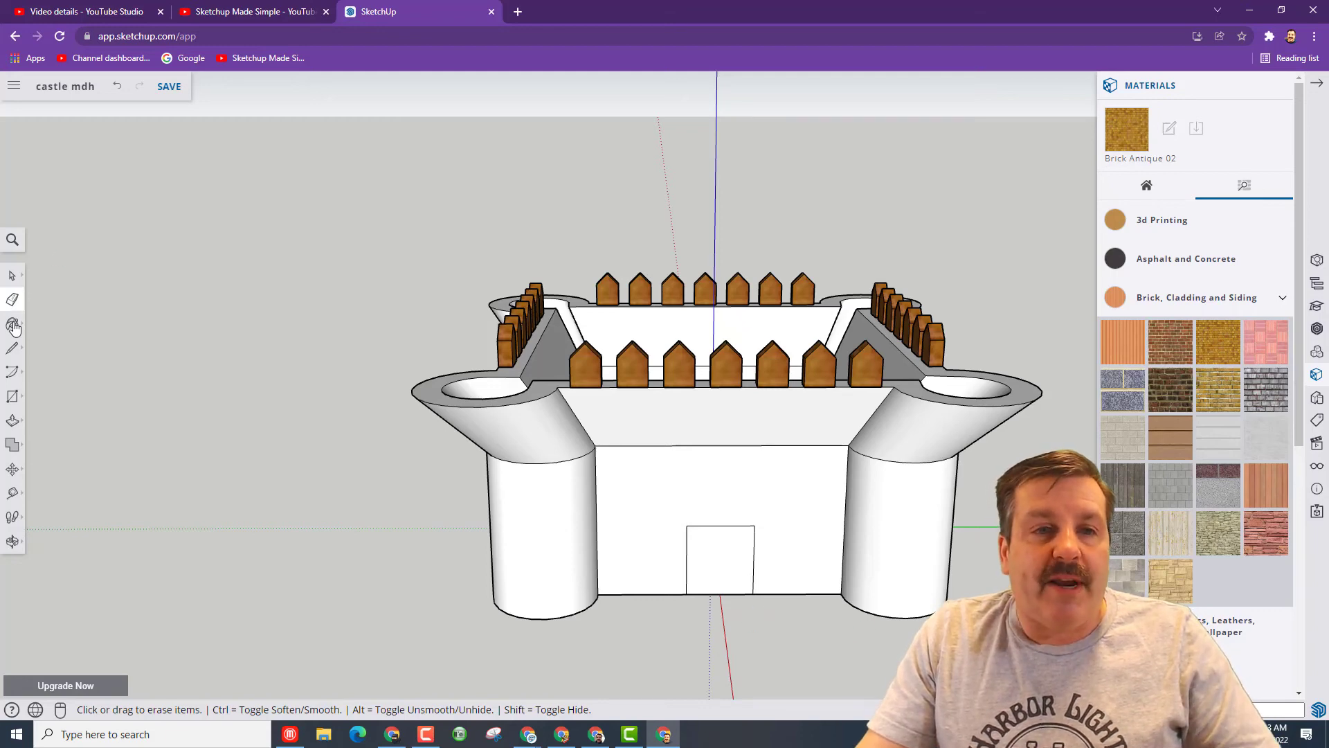
# Cap the doorway rectangle with a half-circle 2 Point Arc and erase the straight line beneath the arc.
pyautogui.click(9, 372)
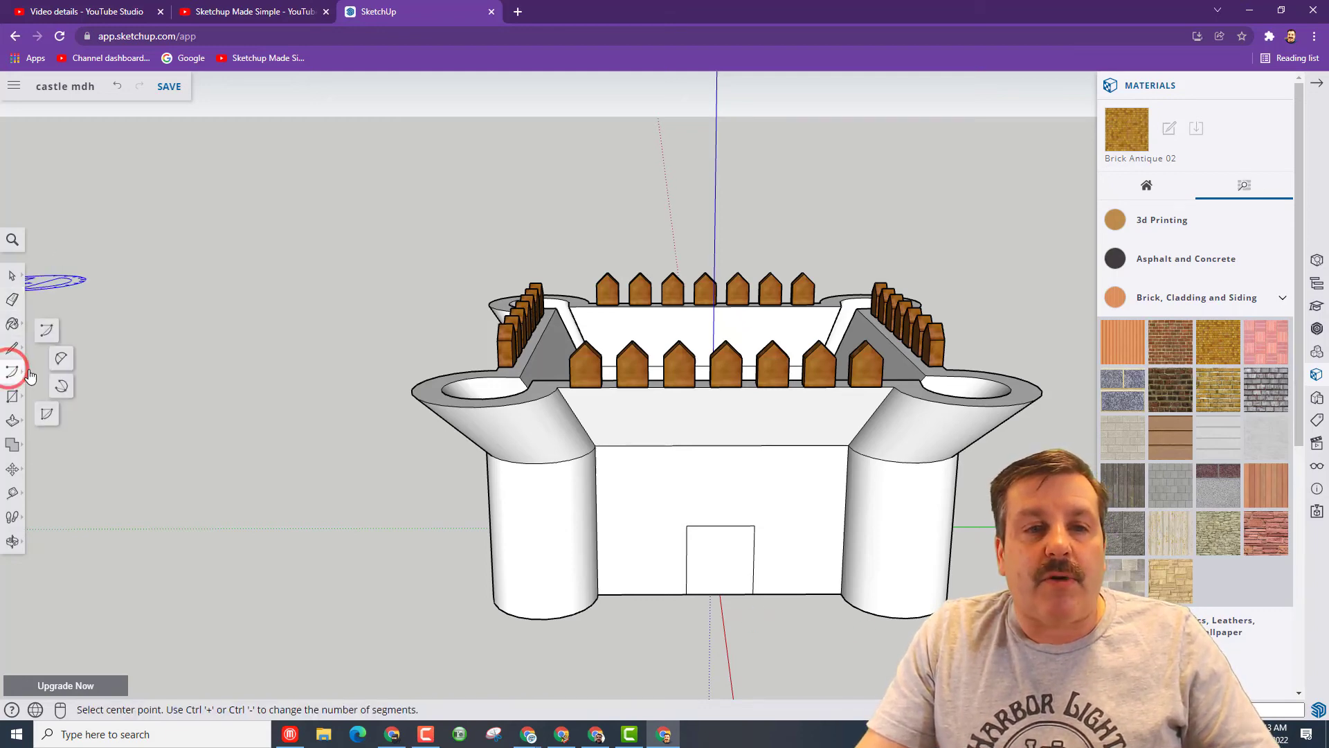
pyautogui.click(62, 360)
pyautogui.click(687, 526)
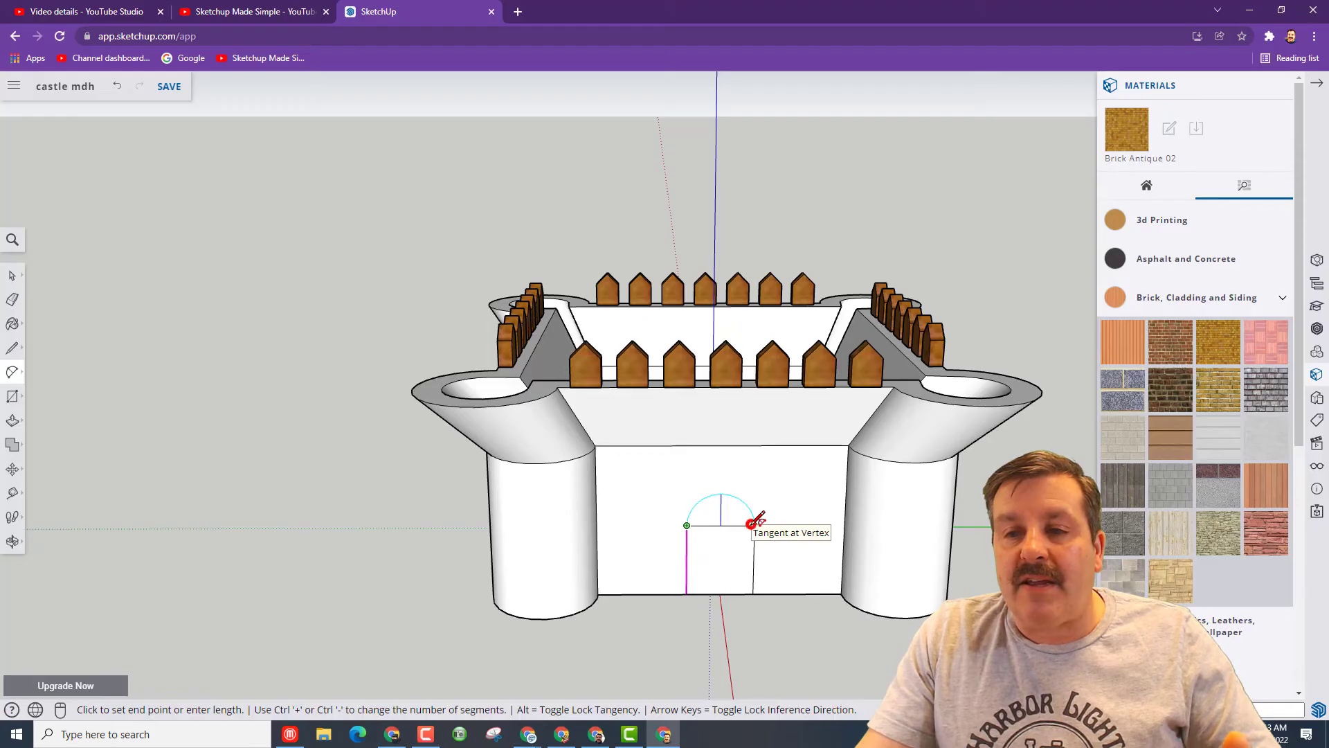
pyautogui.click(753, 525)
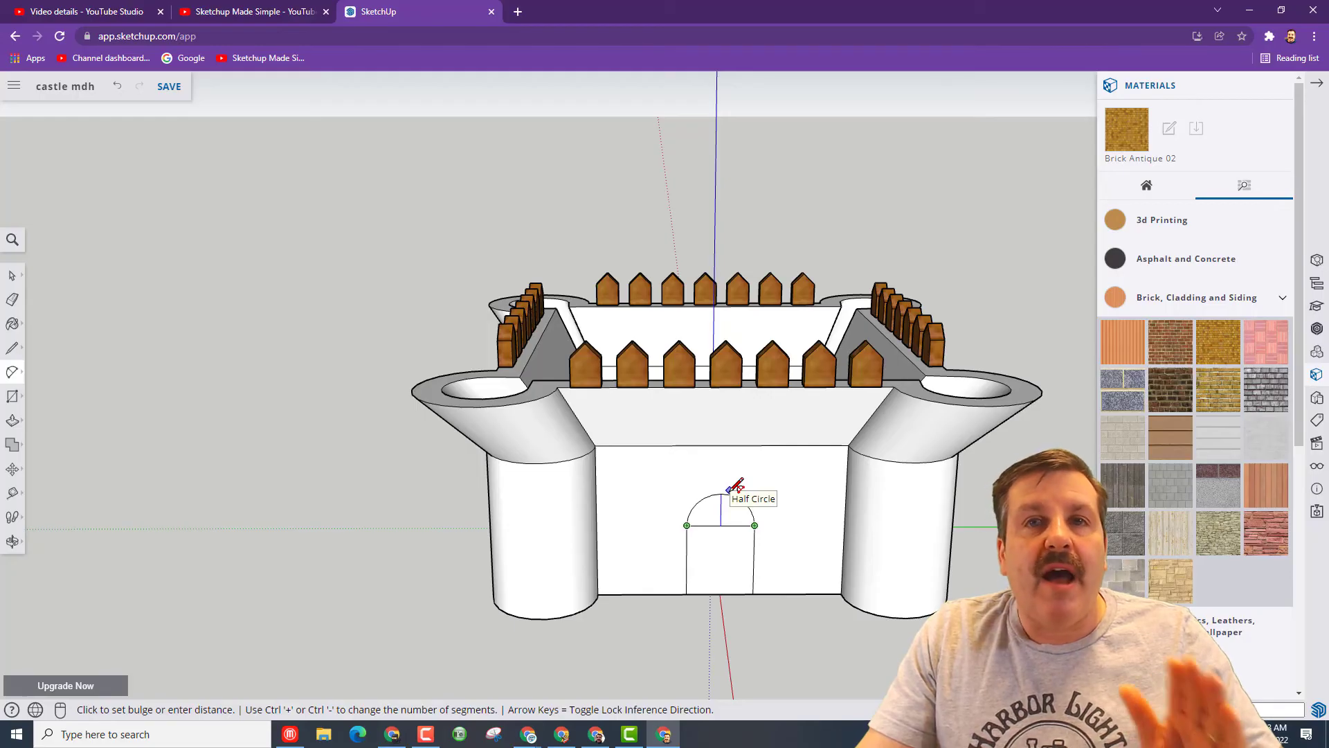
pyautogui.click(729, 487)
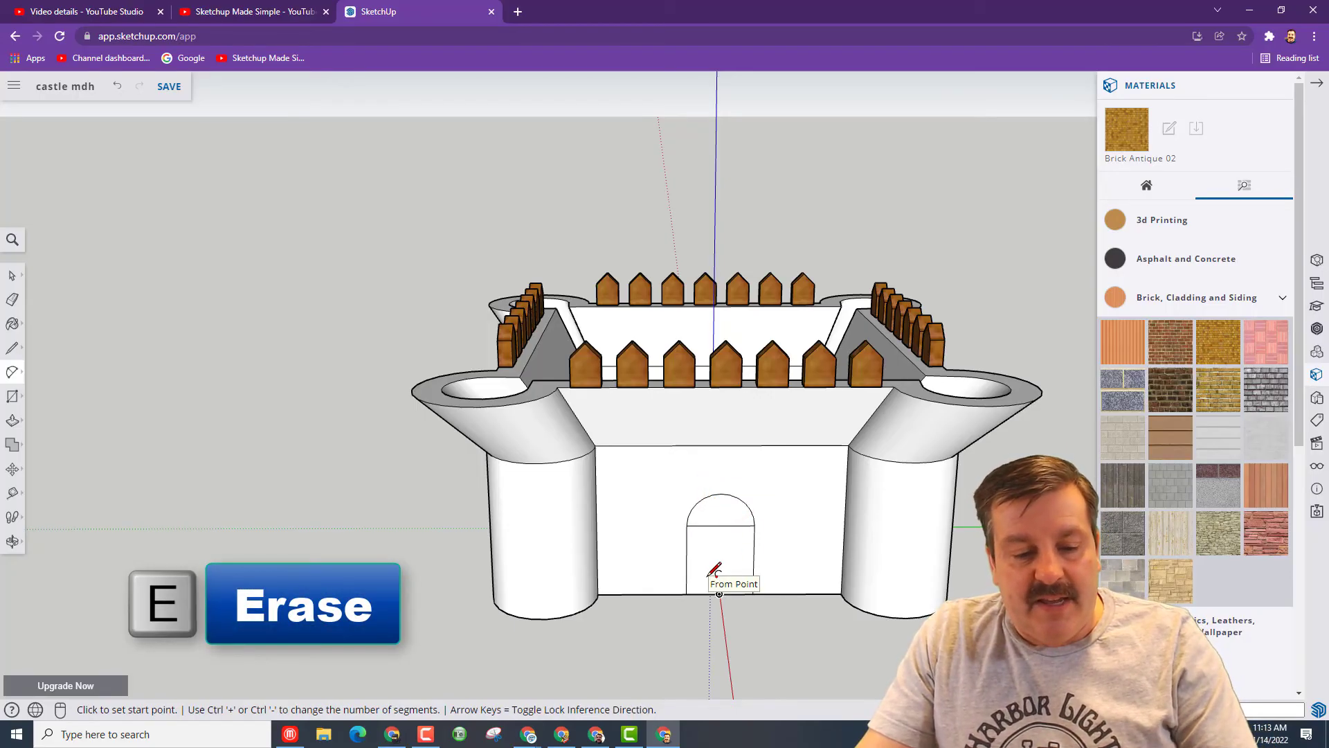
pyautogui.press('e')
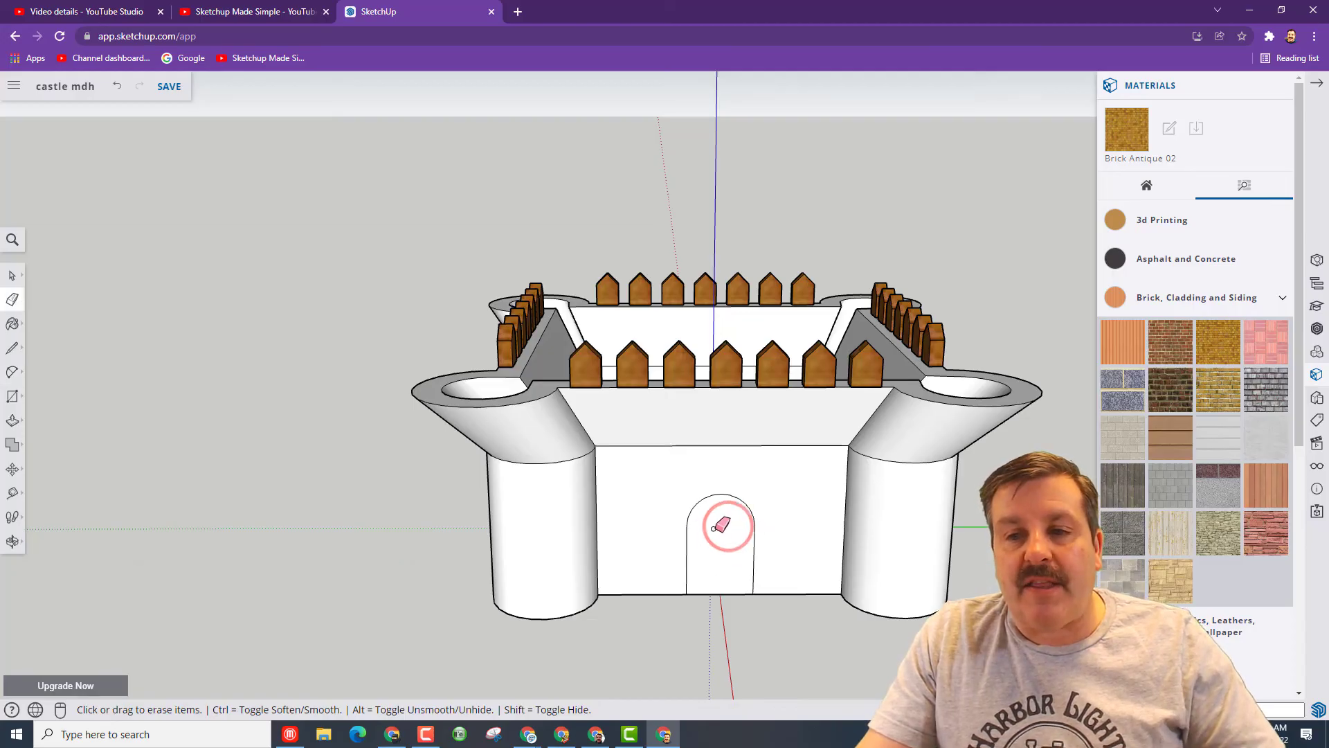
pyautogui.moveTo(726, 547); pyautogui.dragTo(727, 549, button='middle')
pyautogui.press('e')
# Push the arched doorway face through the full wall thickness with Push/Pull to cut the opening, and save the model.
pyautogui.moveTo(712, 637)
pyautogui.mouseDown(button='middle')
pyautogui.moveTo(726, 623)
pyautogui.moveTo(756, 143)
pyautogui.moveTo(772, 169)
pyautogui.mouseUp(button='middle')
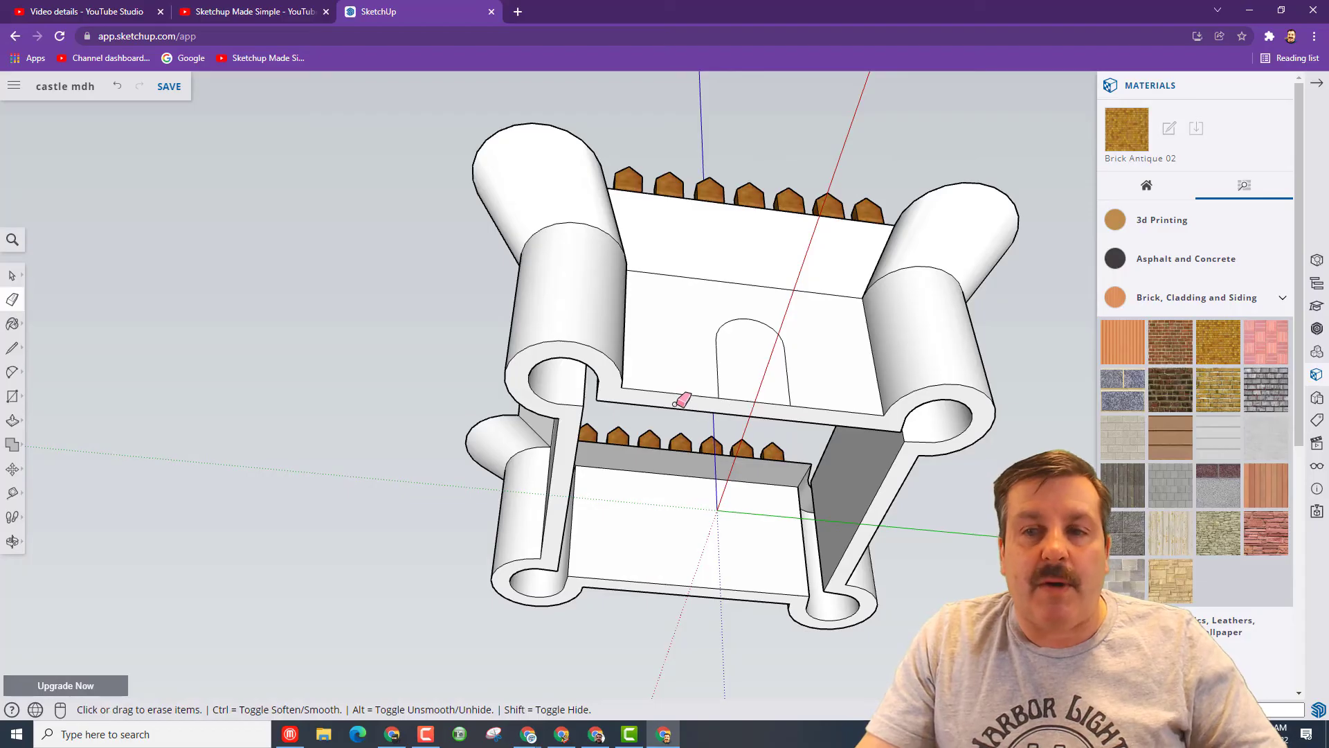
pyautogui.press('space')
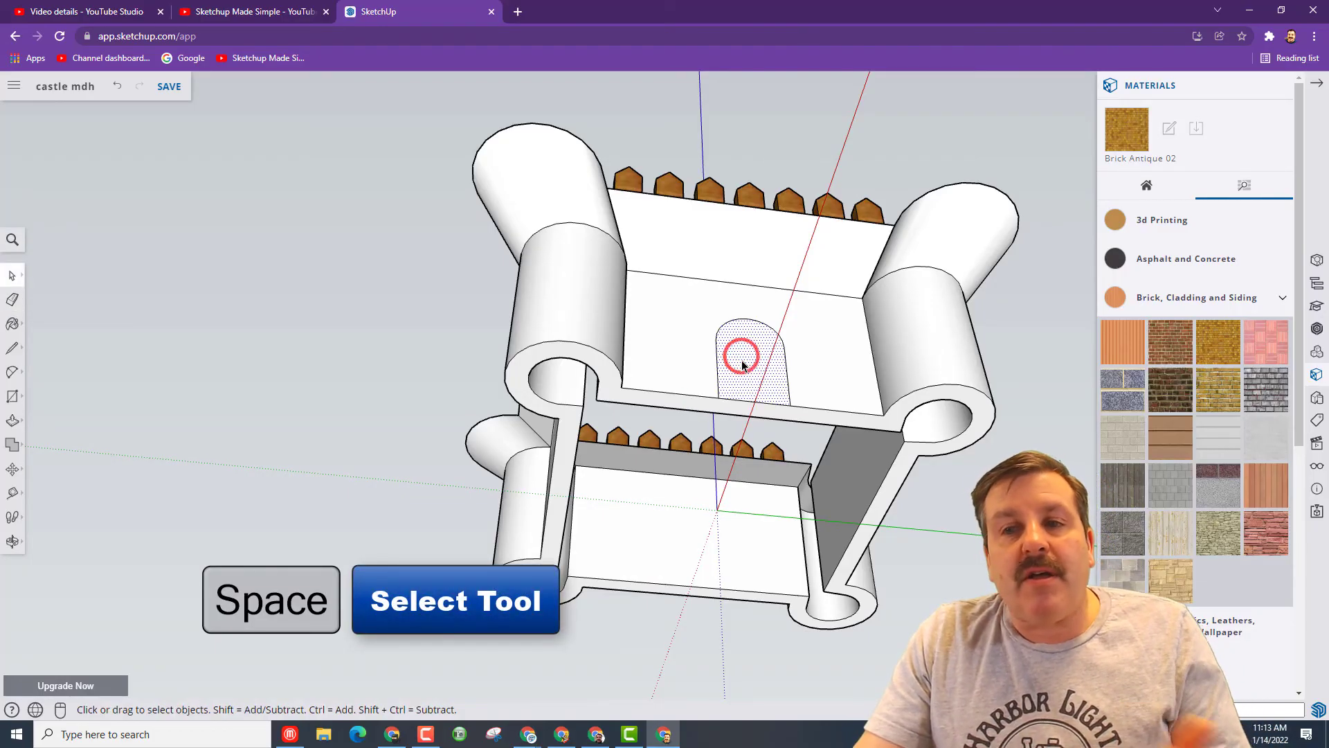
pyautogui.press('p')
pyautogui.click(746, 364)
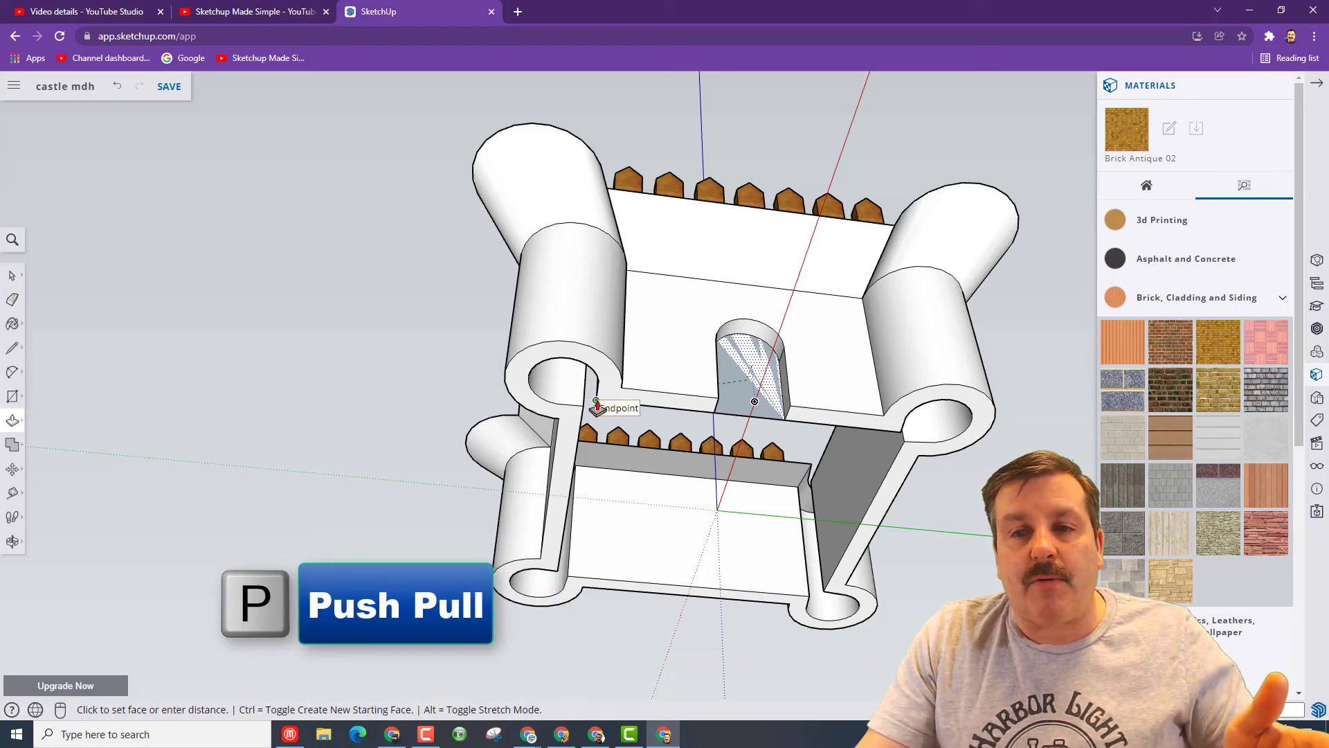
pyautogui.click(596, 404)
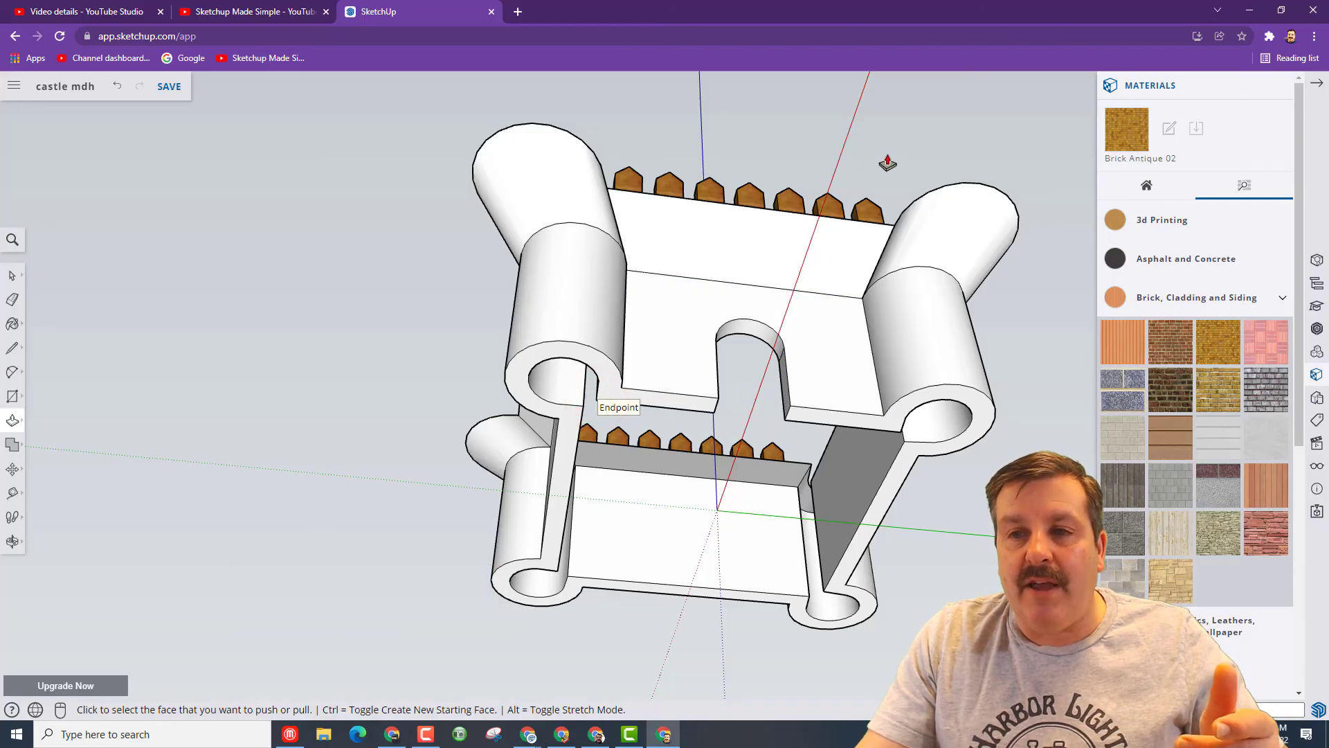
pyautogui.moveTo(887, 162); pyautogui.dragTo(780, 605, button='middle')
pyautogui.scroll(-3, 706, 514)
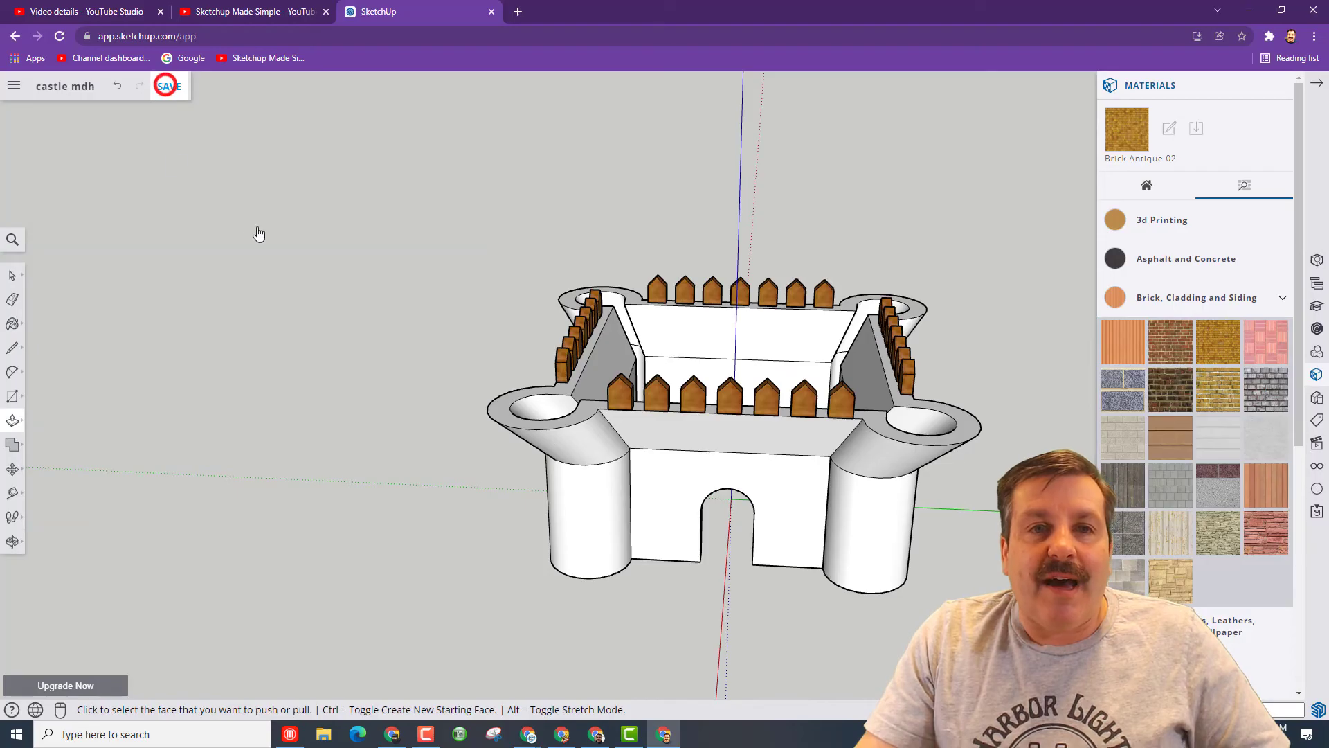
# Select all connected wall and tower geometry, paint it bright green from the Colors materials, clear the selection and save the model.
pyautogui.press('space')
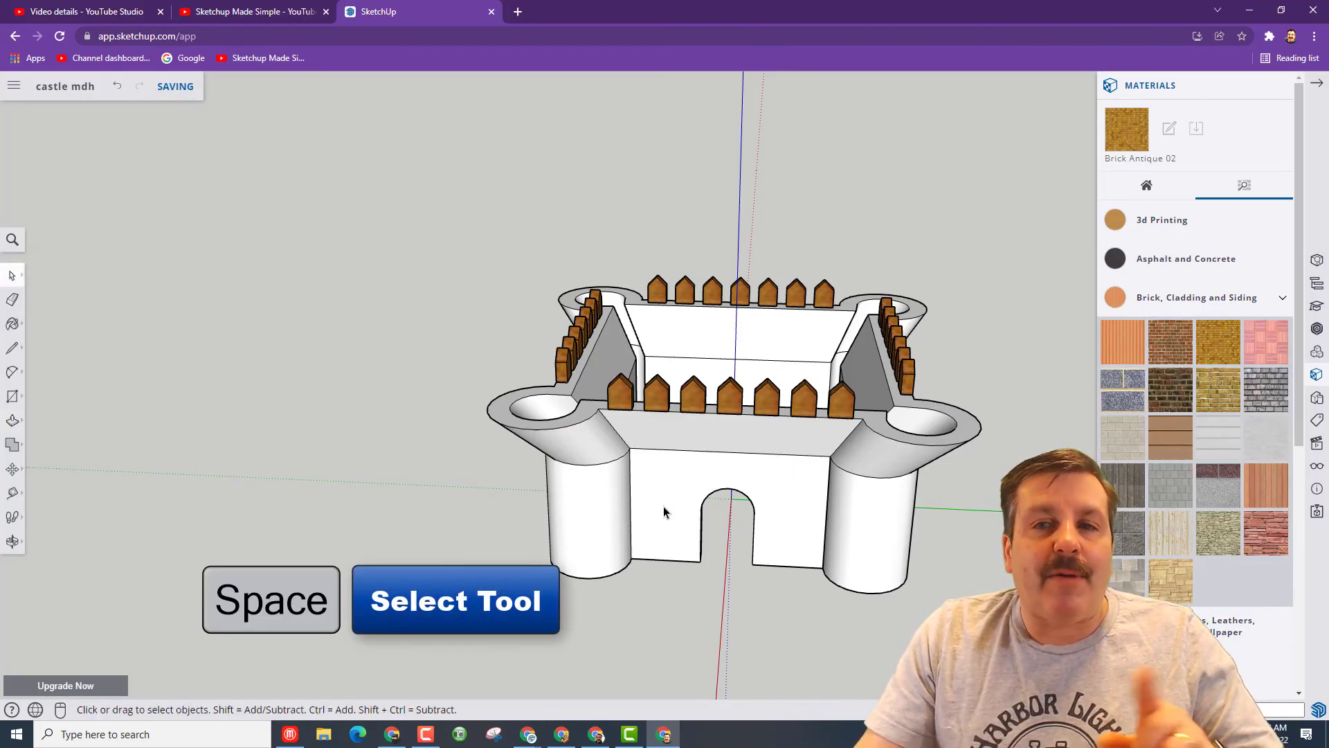
pyautogui.tripleClick(663, 511)
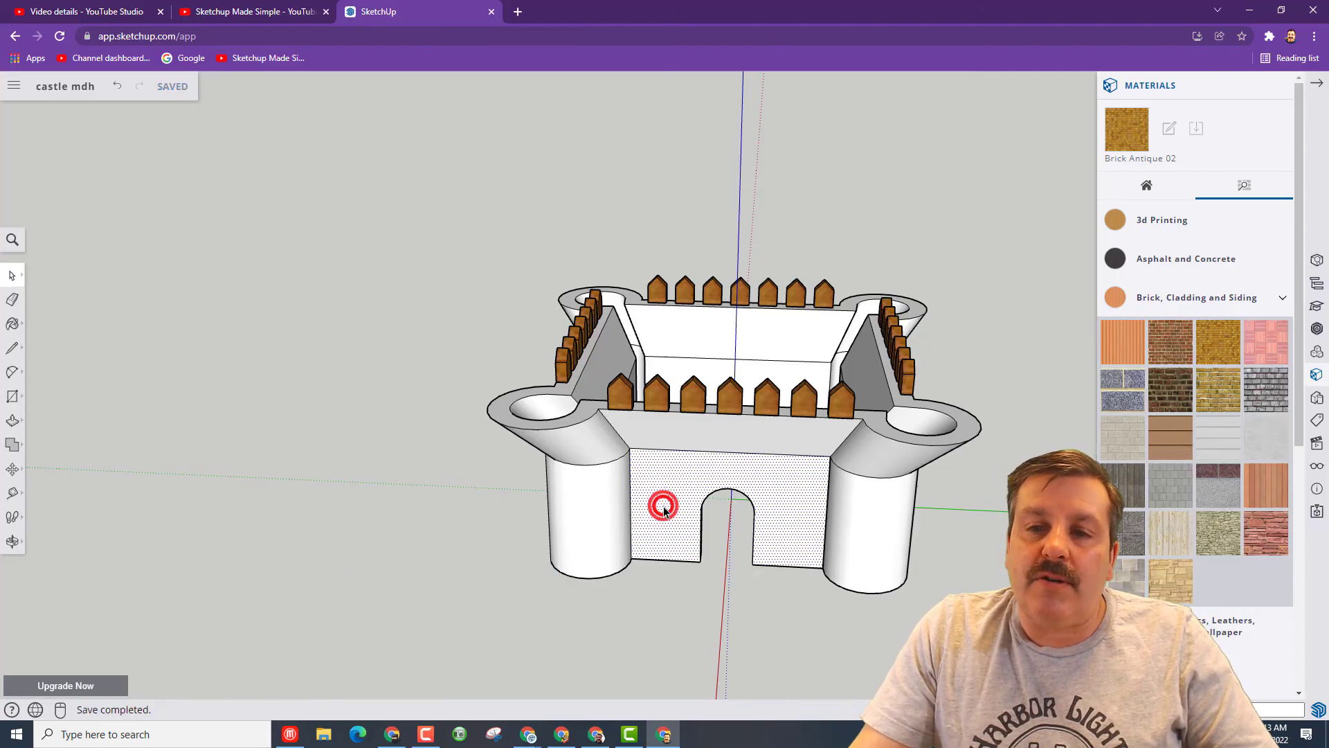
pyautogui.click(1217, 389)
pyautogui.click(1161, 377)
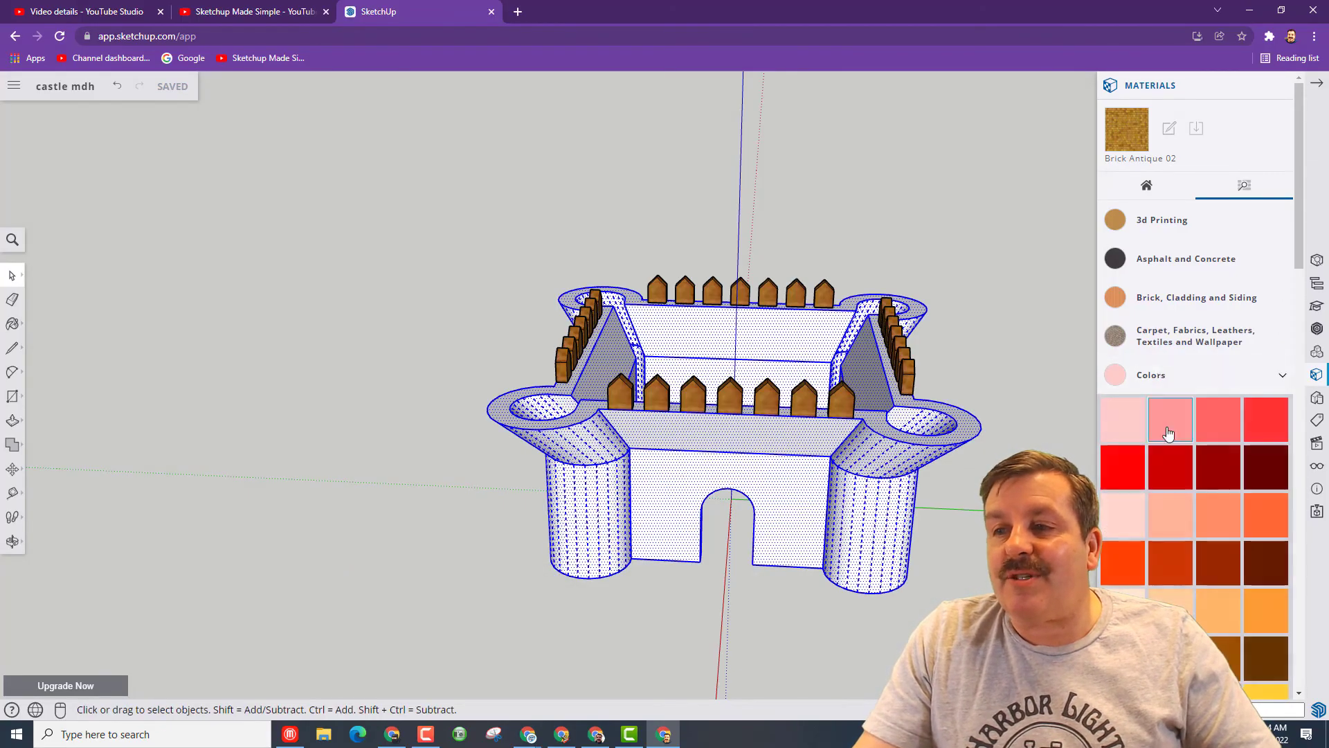
pyautogui.scroll(-8, 1165, 436)
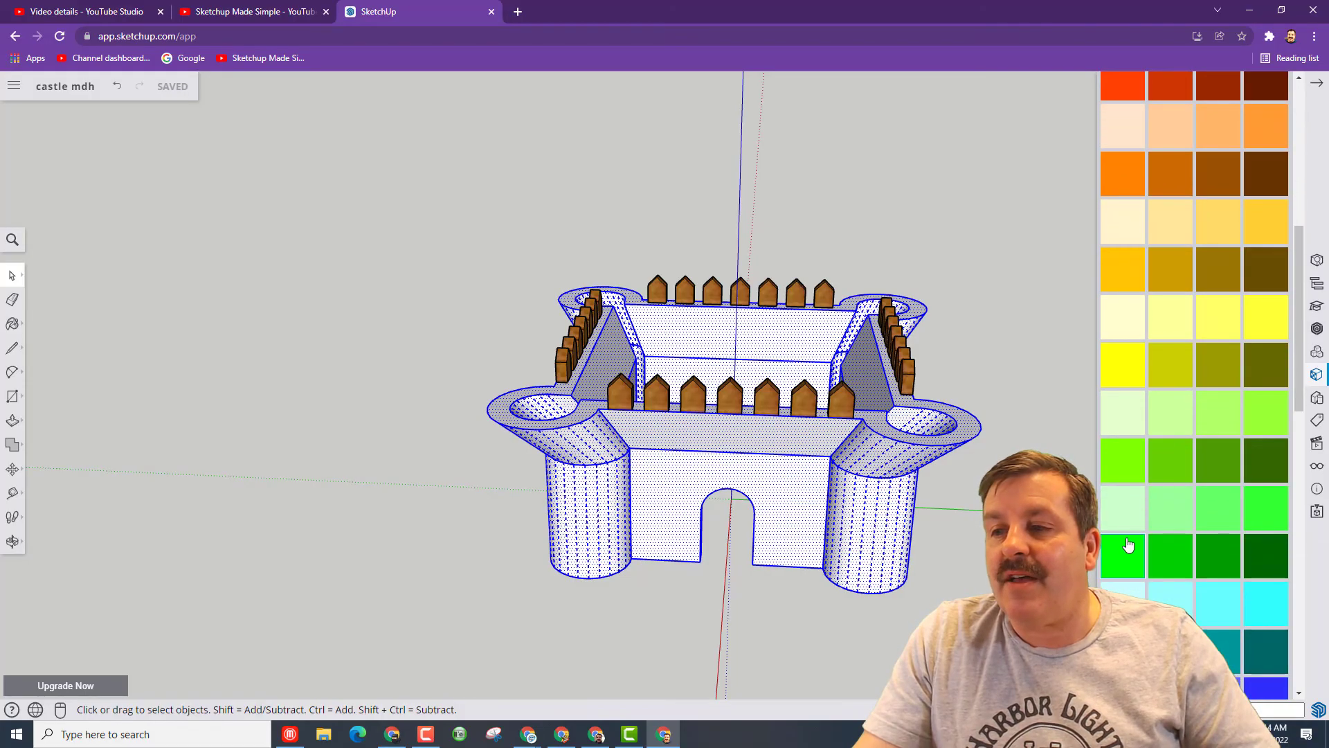
pyautogui.click(1164, 464)
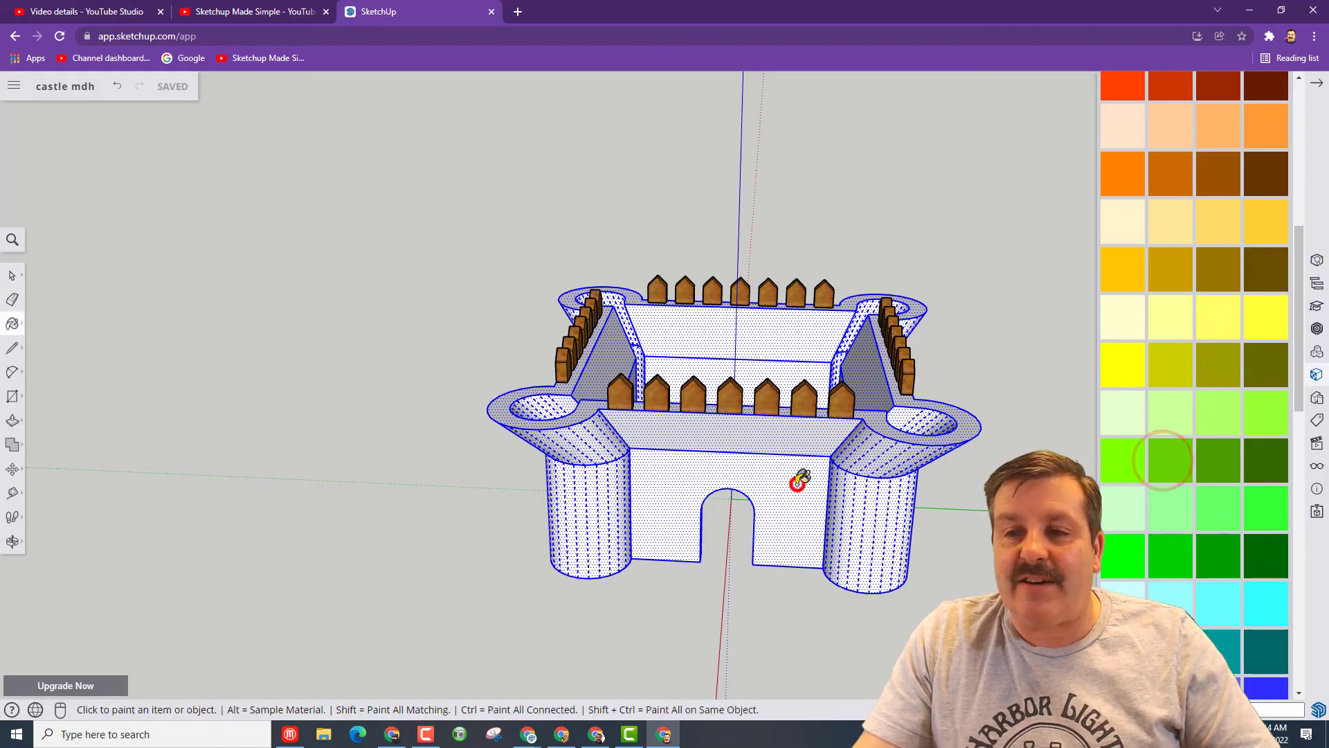
pyautogui.click(797, 483)
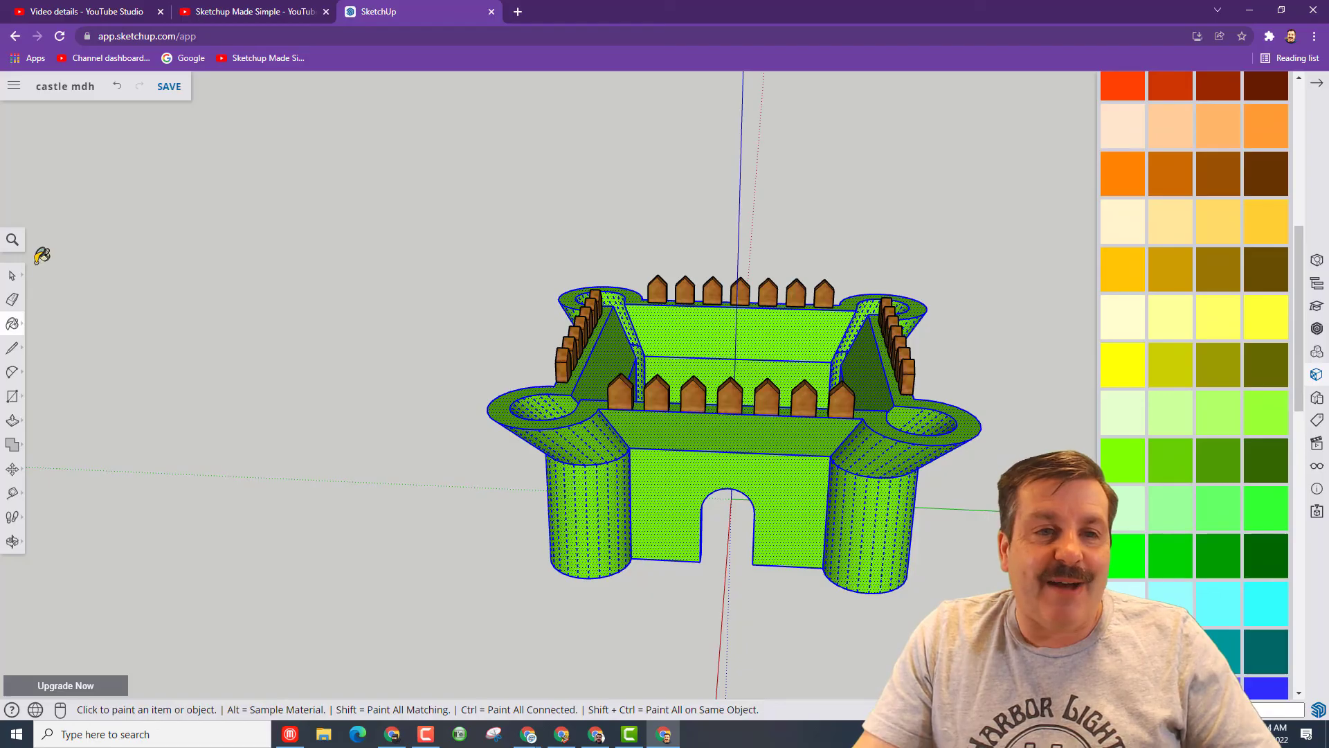
pyautogui.click(11, 278)
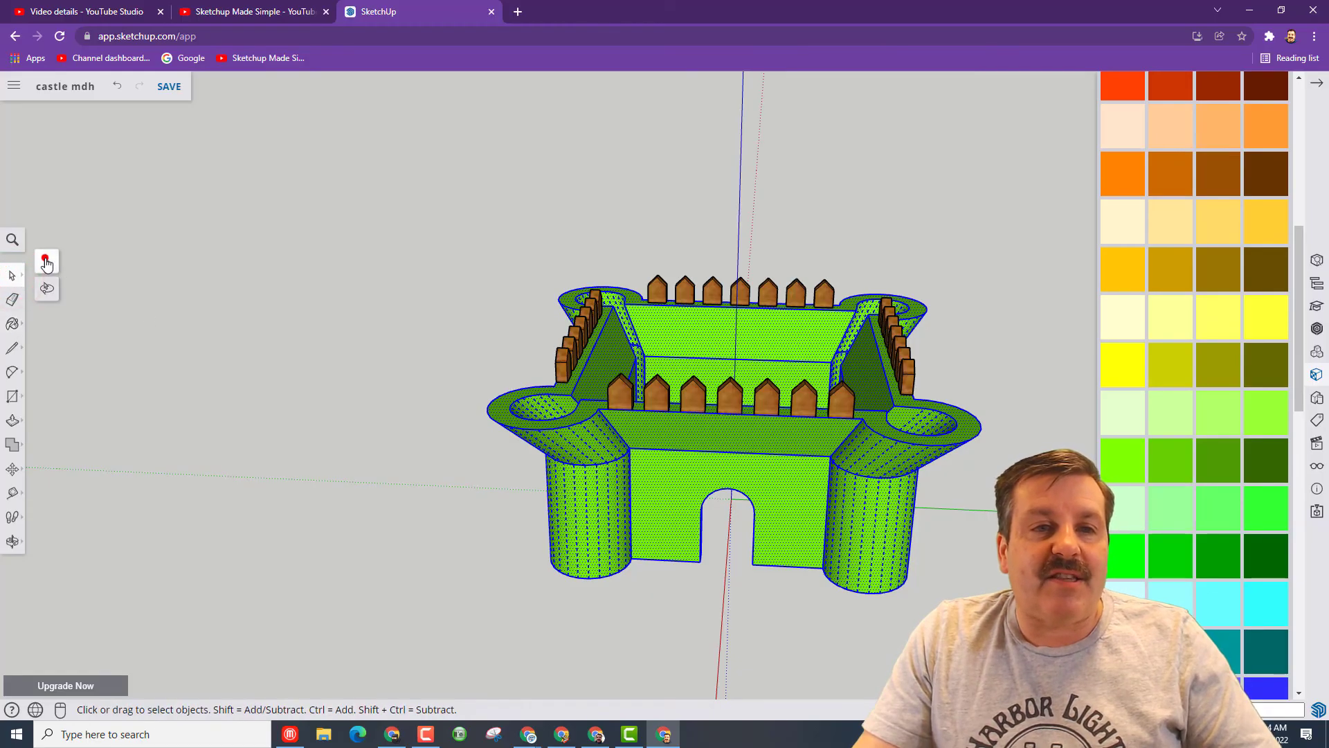
pyautogui.click(46, 262)
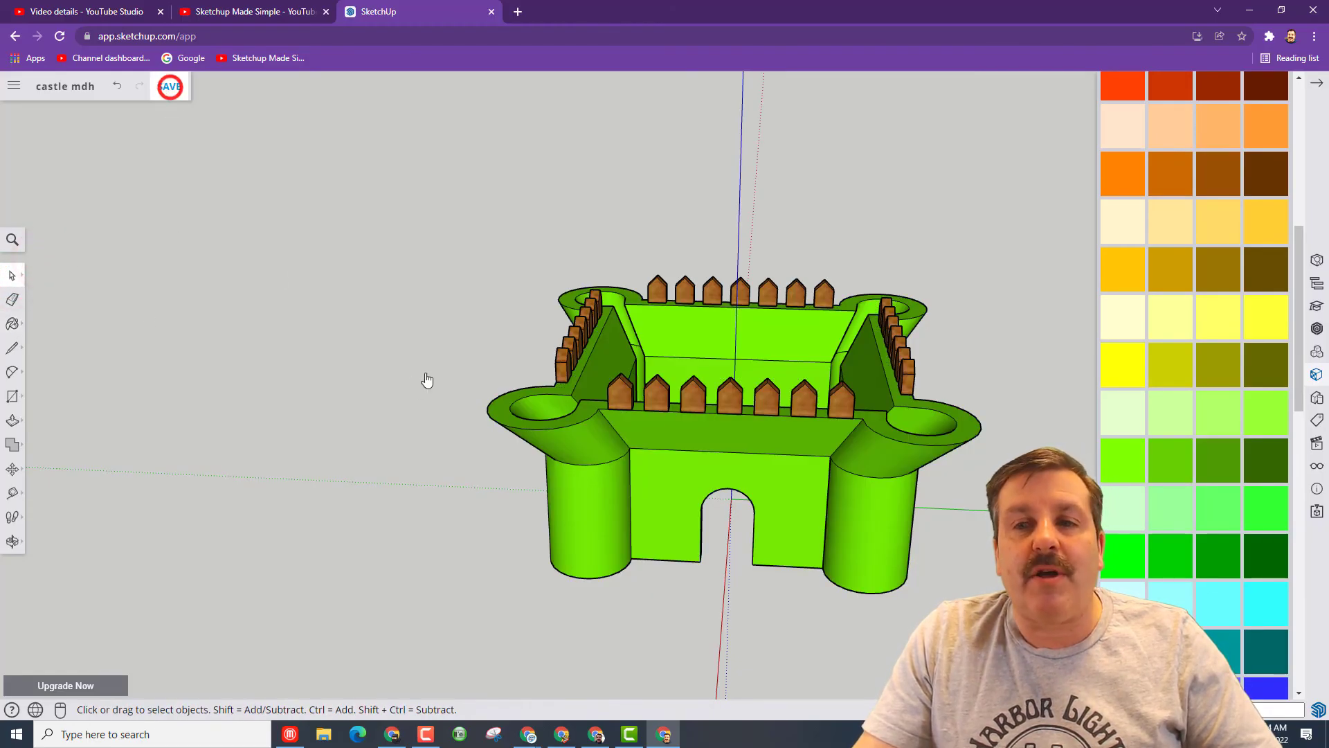
pyautogui.moveTo(304, 378); pyautogui.dragTo(337, 314, button='middle')
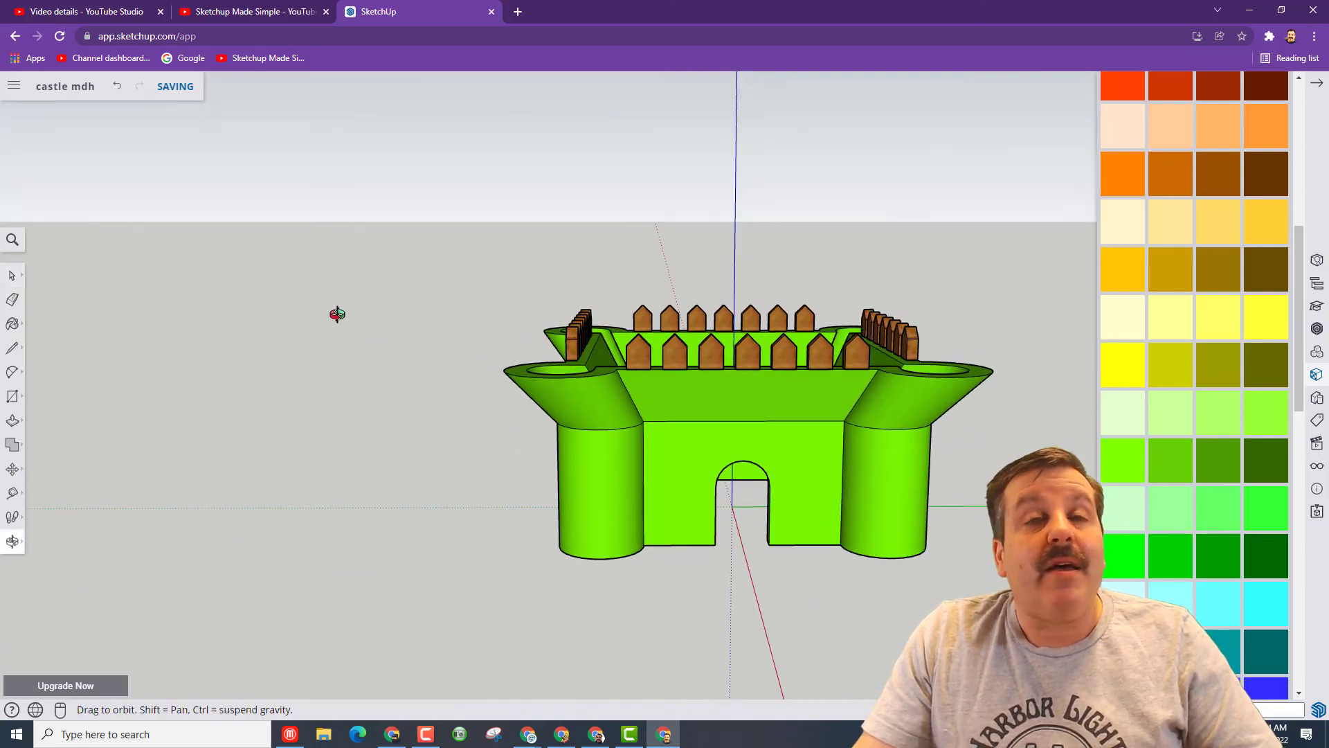